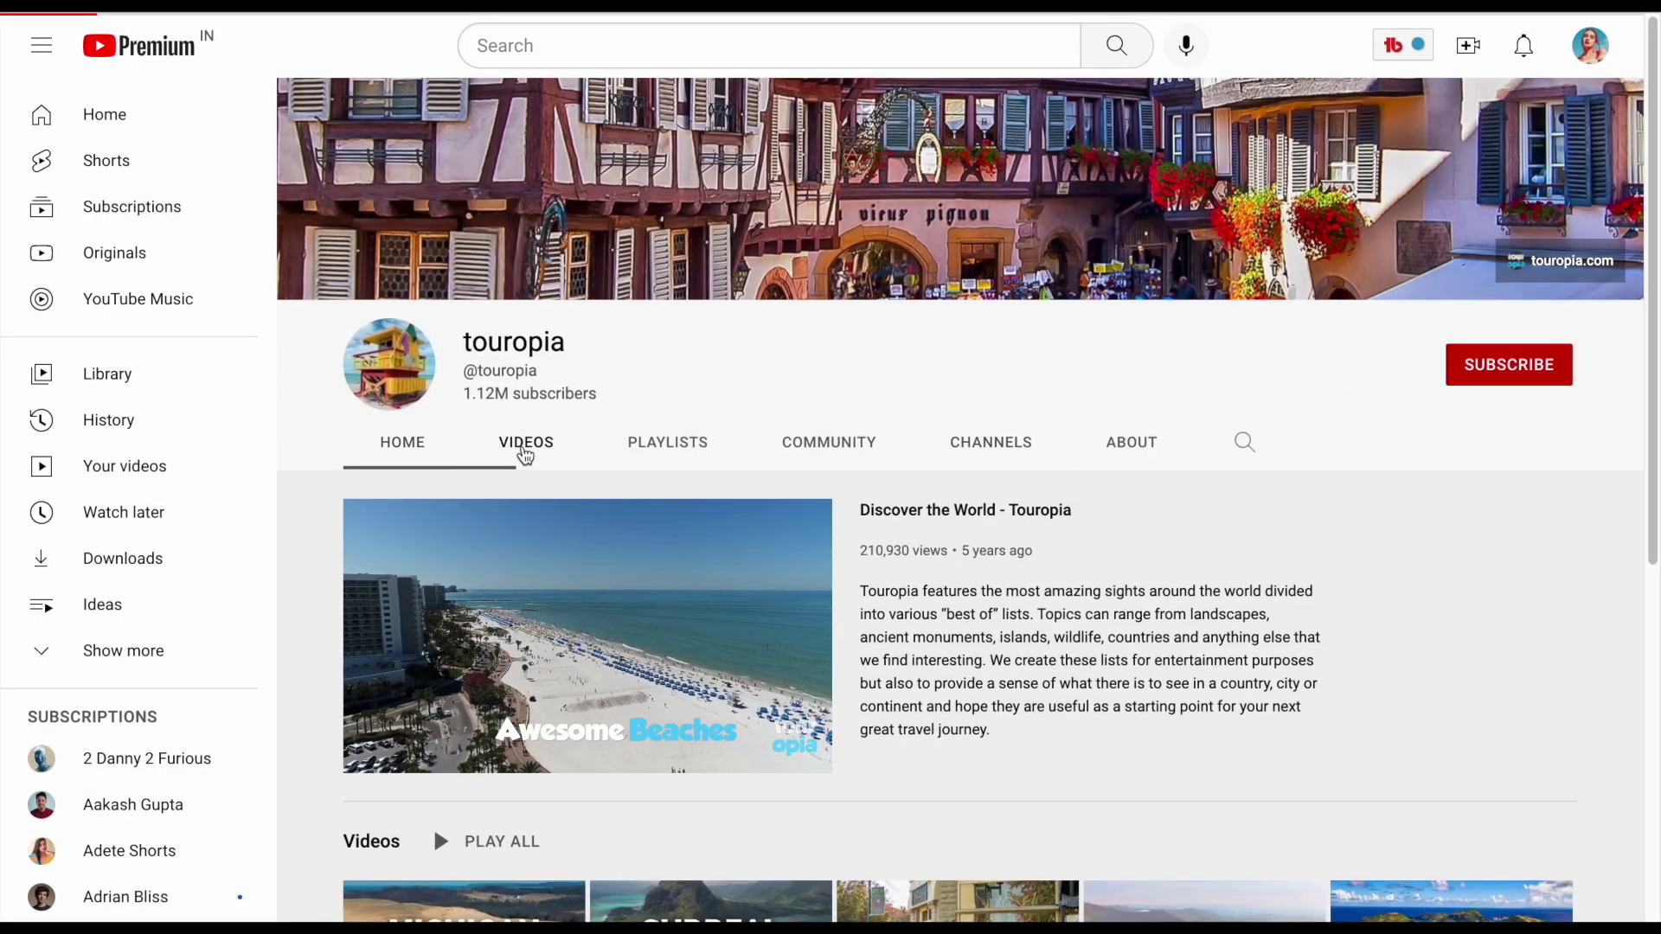
# - Sort touropia's videos by Popular and browse down through the top travel titles
pyautogui.click(525, 454)
pyautogui.click(566, 489)
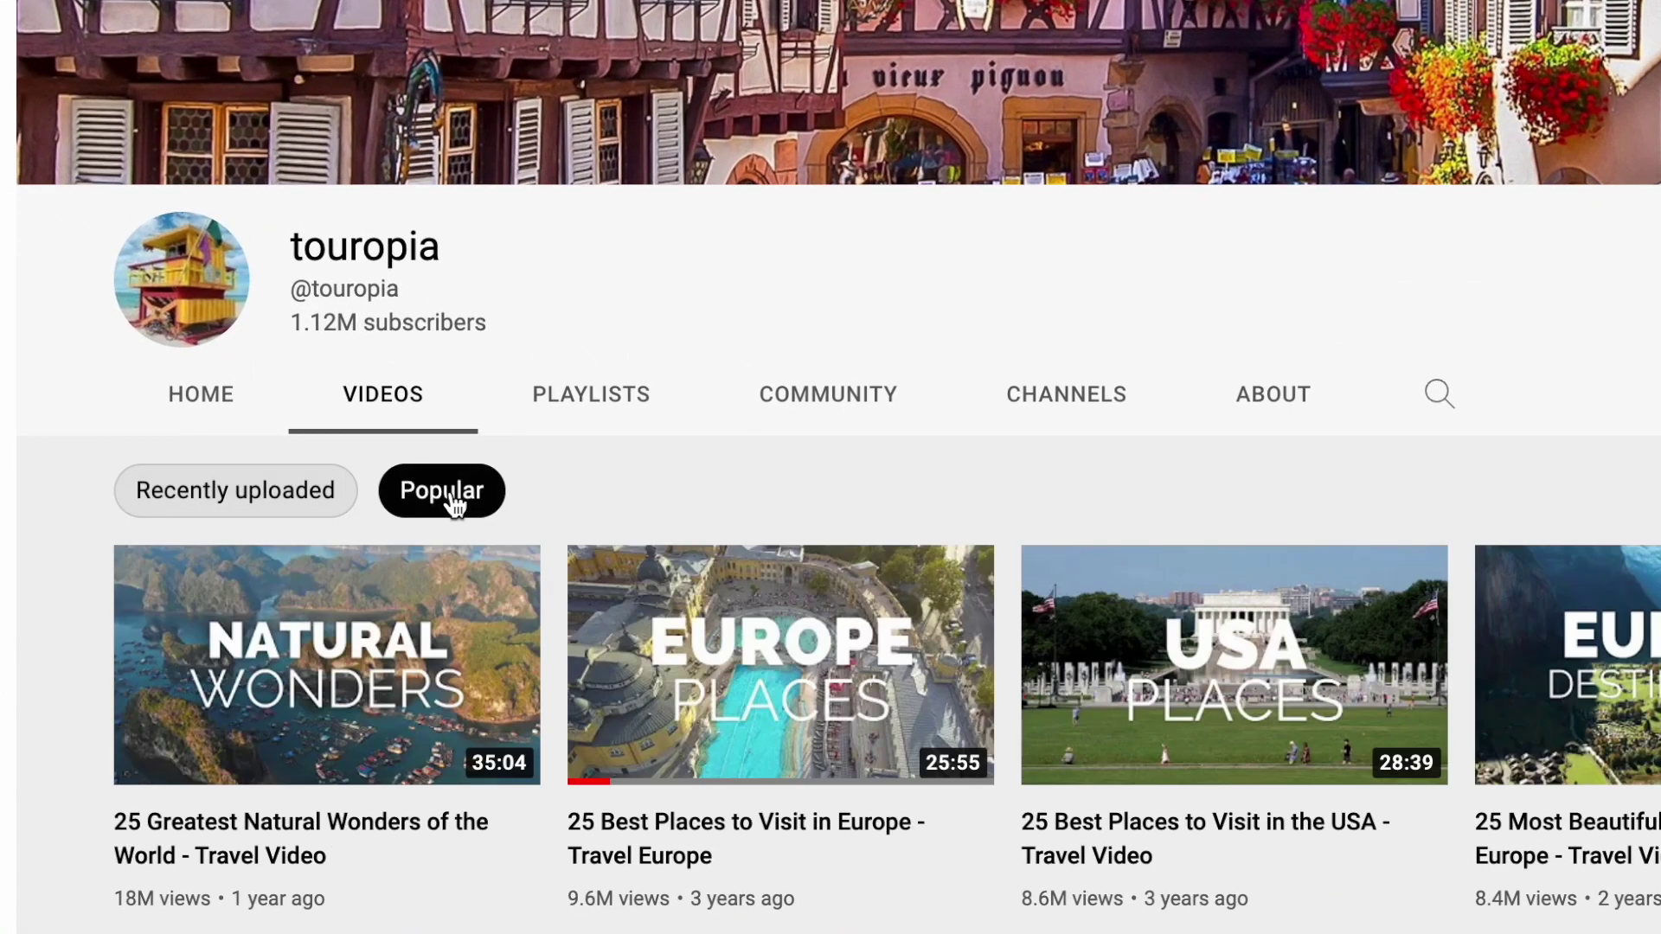
pyautogui.moveTo(1056, 783)
pyautogui.scroll(-3, 501, 686)
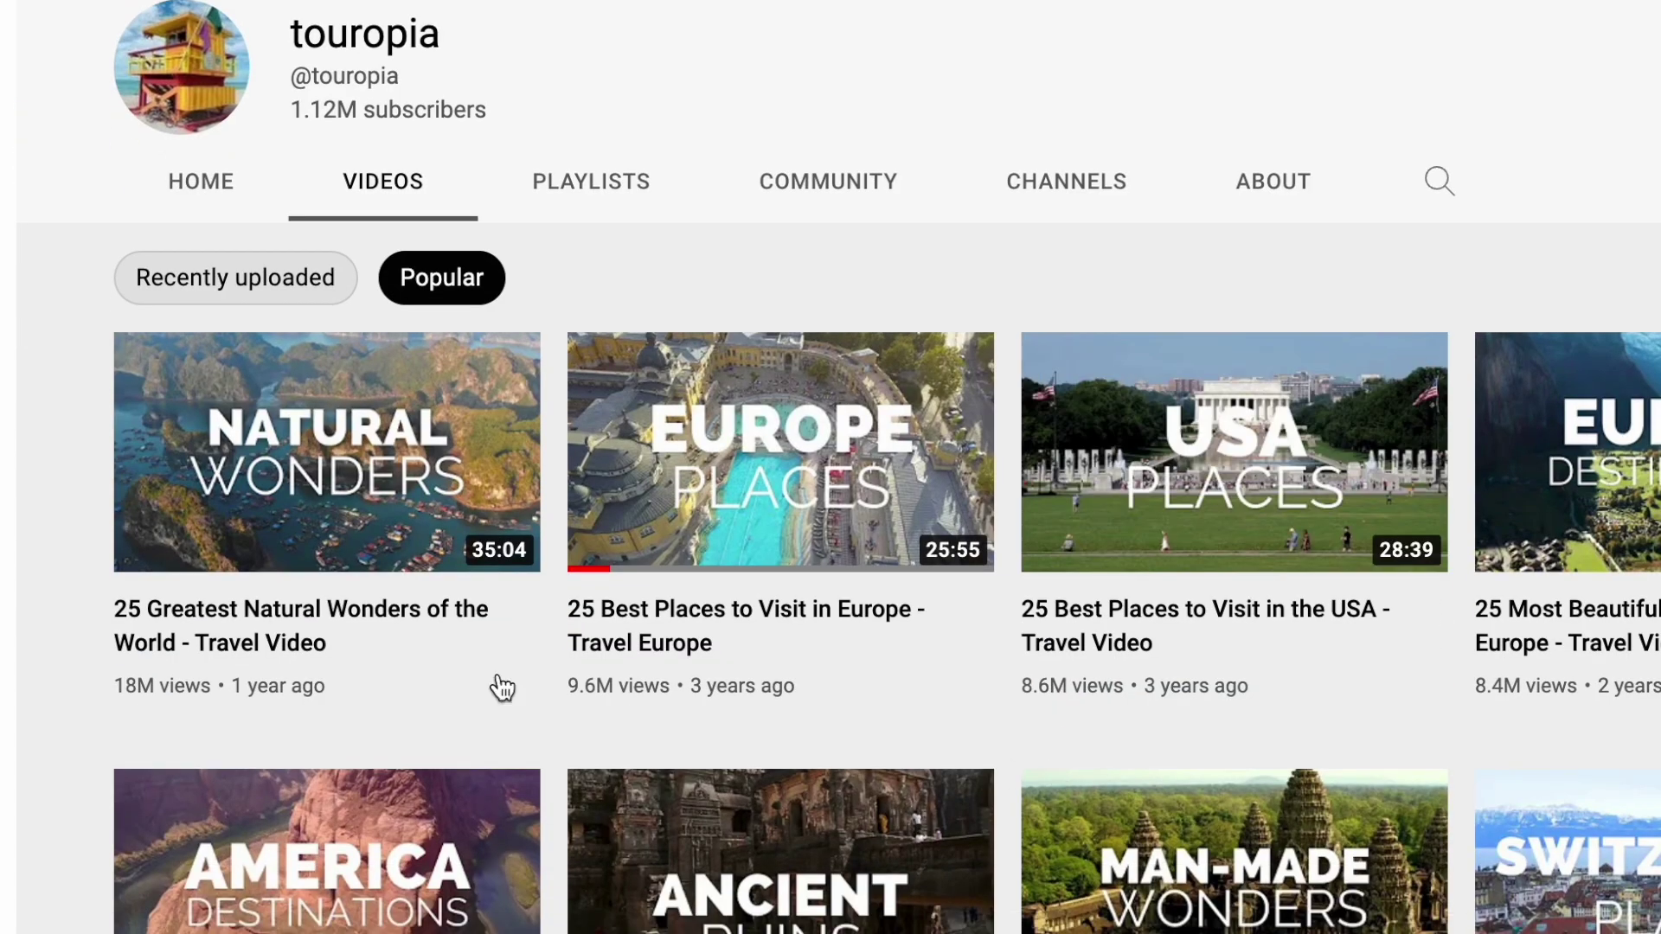
pyautogui.scroll(-5, 415, 708)
pyautogui.scroll(-8, 451, 746)
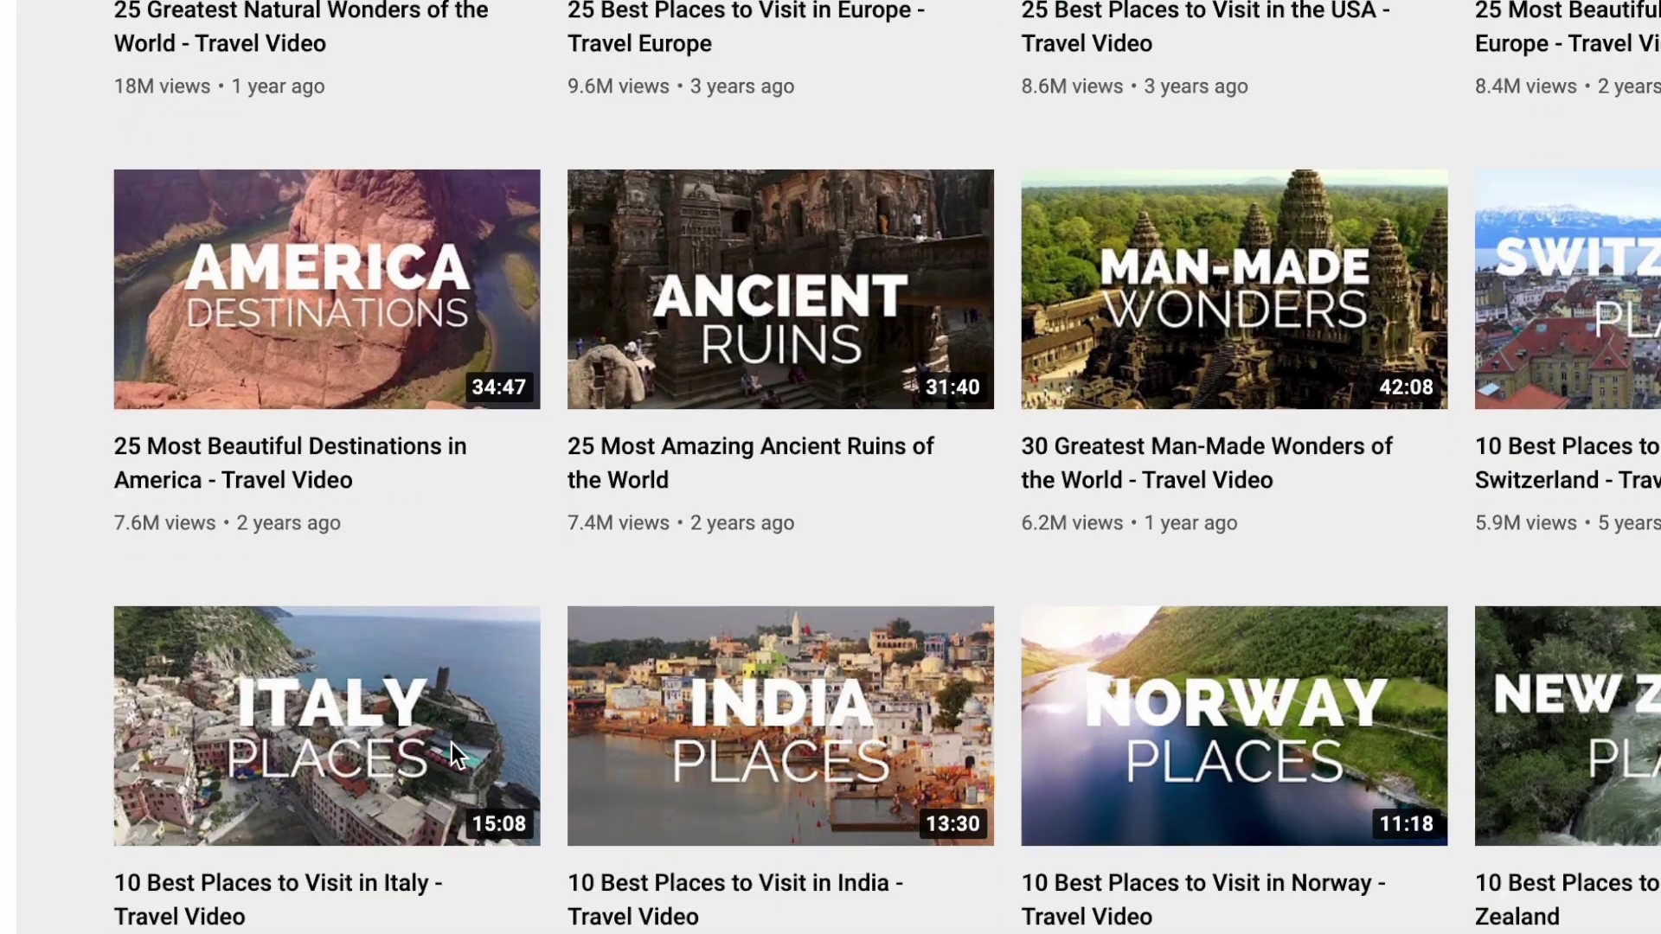
pyautogui.scroll(-7, 455, 757)
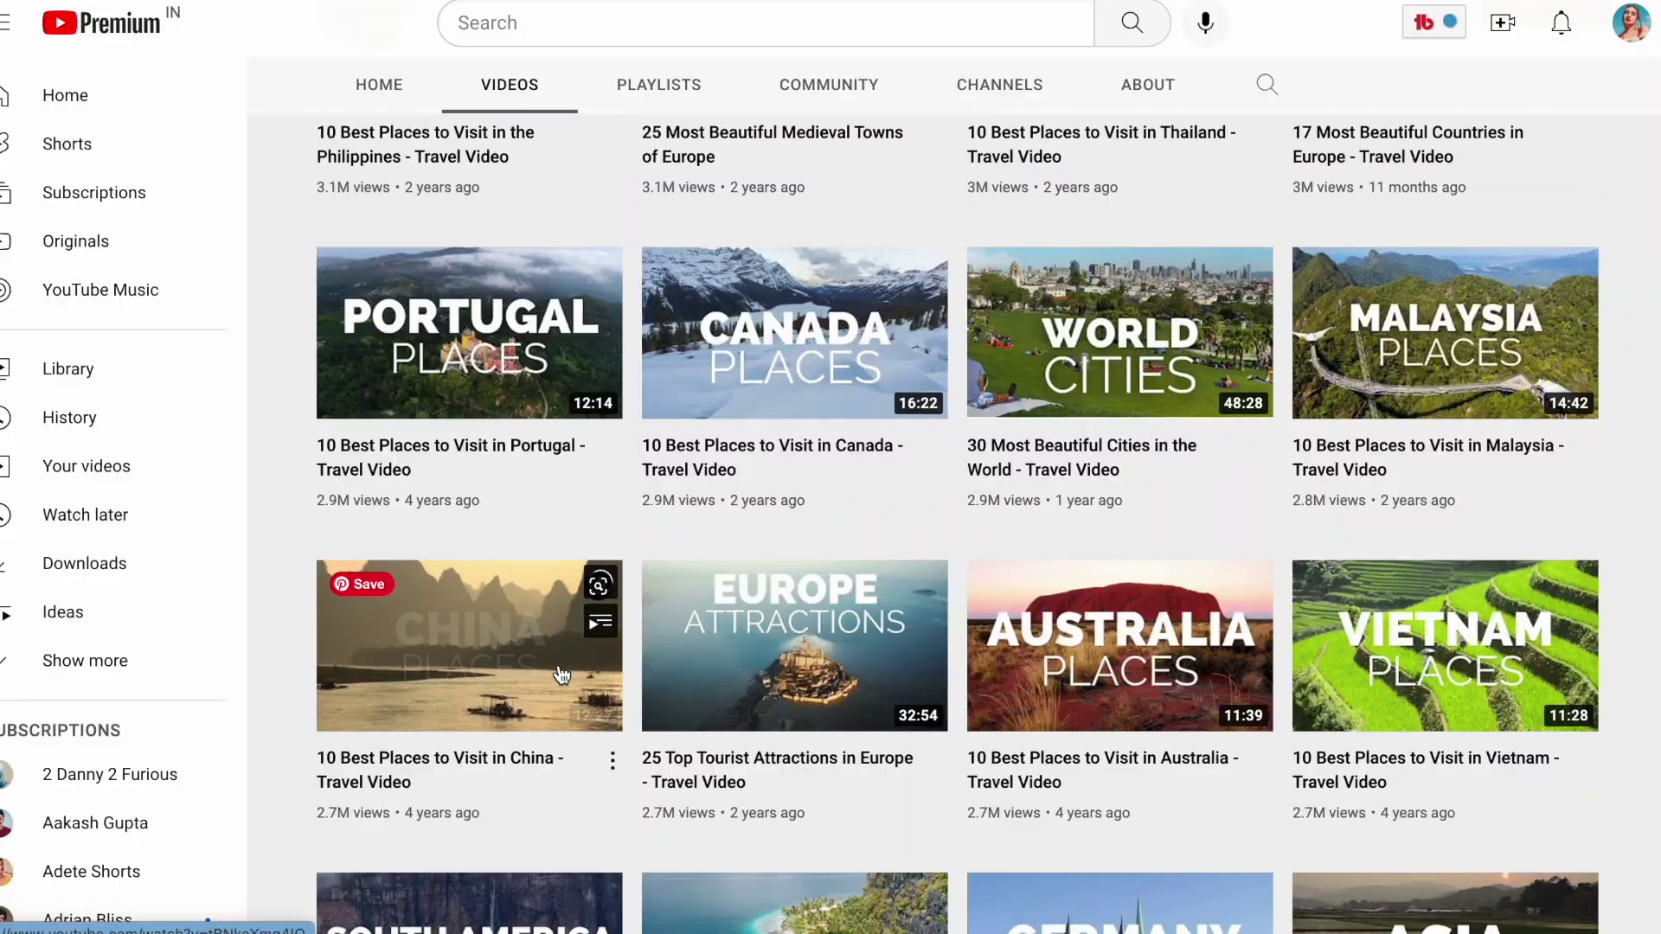
pyautogui.scroll(-4, 562, 674)
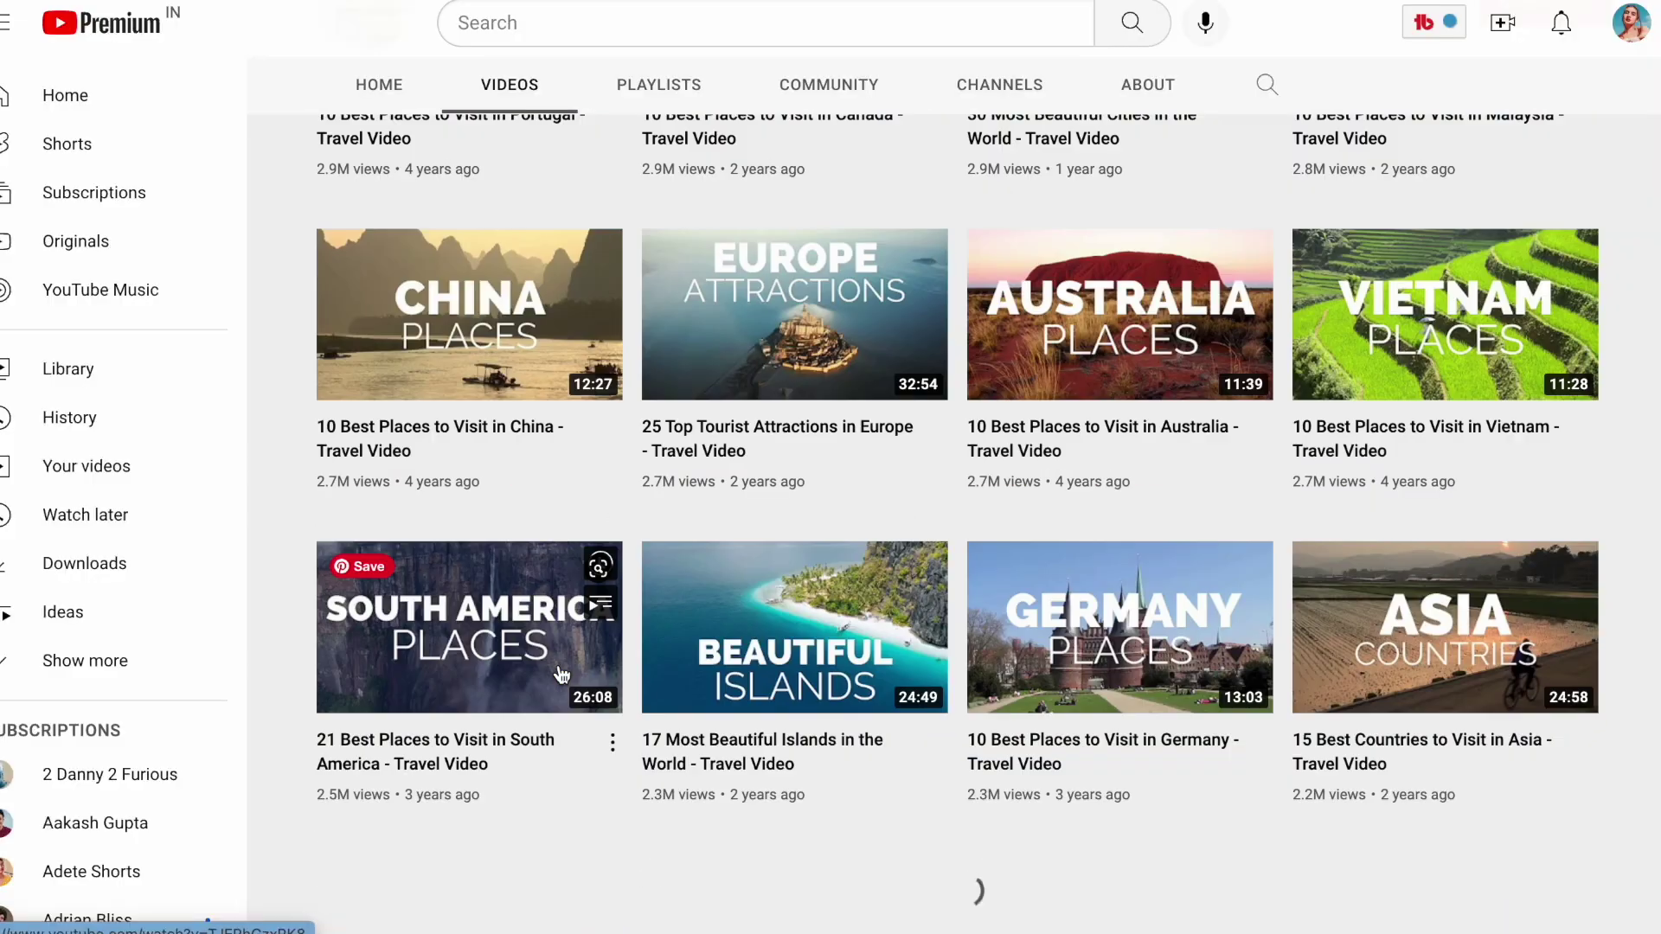
pyautogui.scroll(-1, 554, 657)
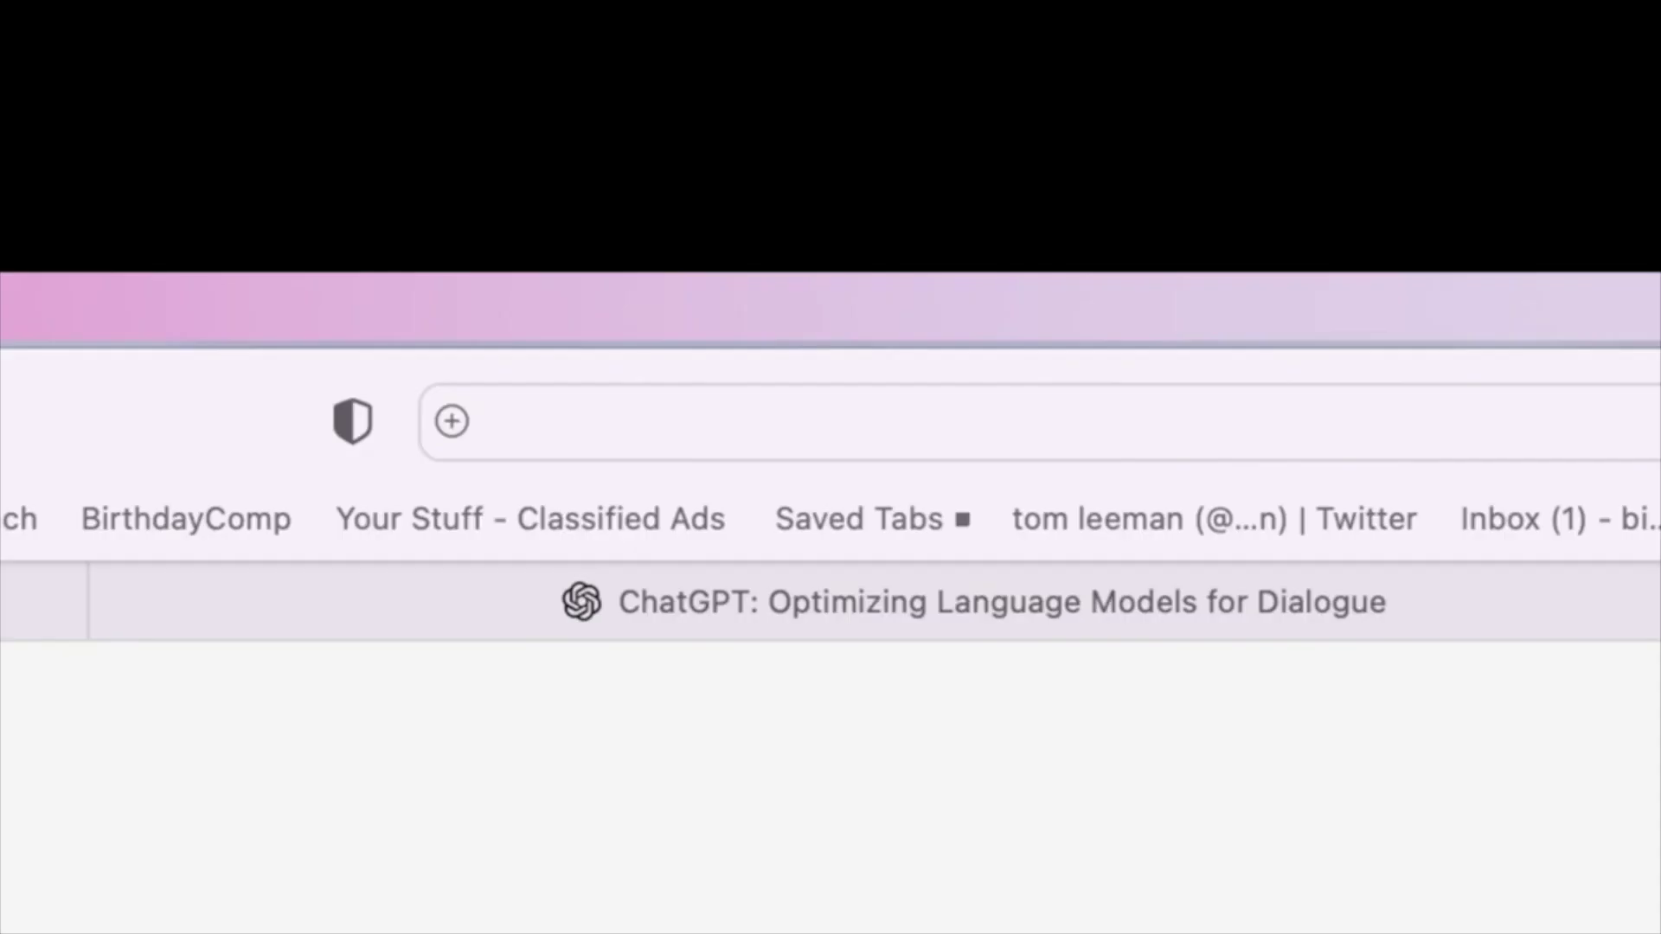
# - Go to chat.openai.com and sign in to ChatGPT with a Google account
pyautogui.click(808, 424)
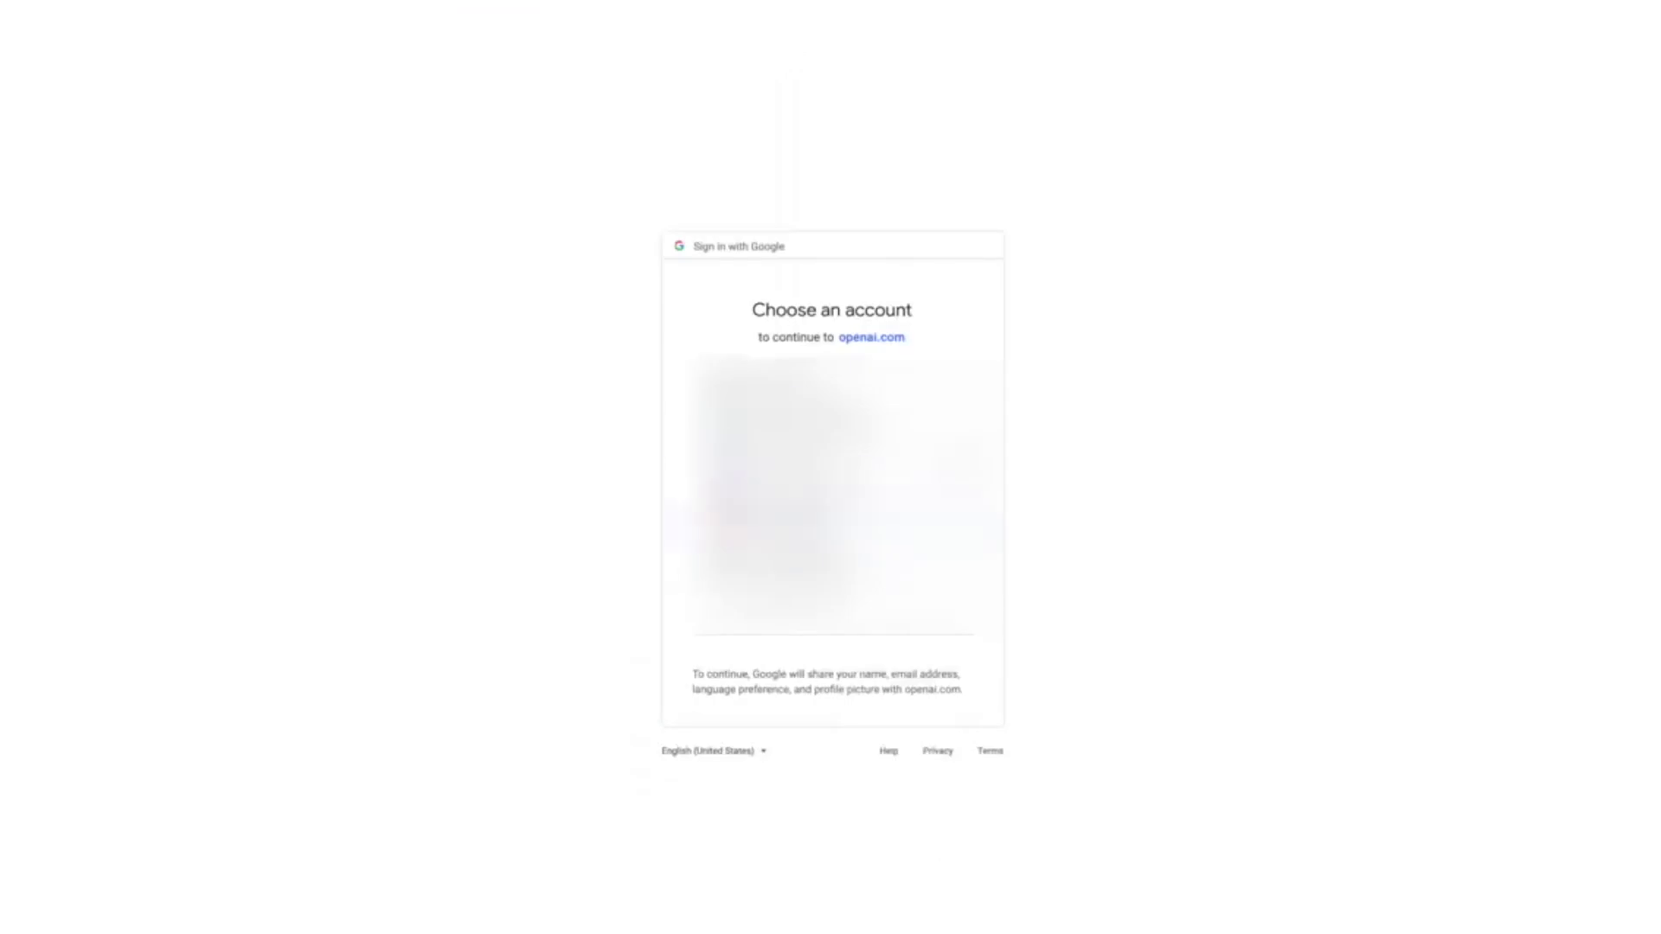
pyautogui.click(831, 430)
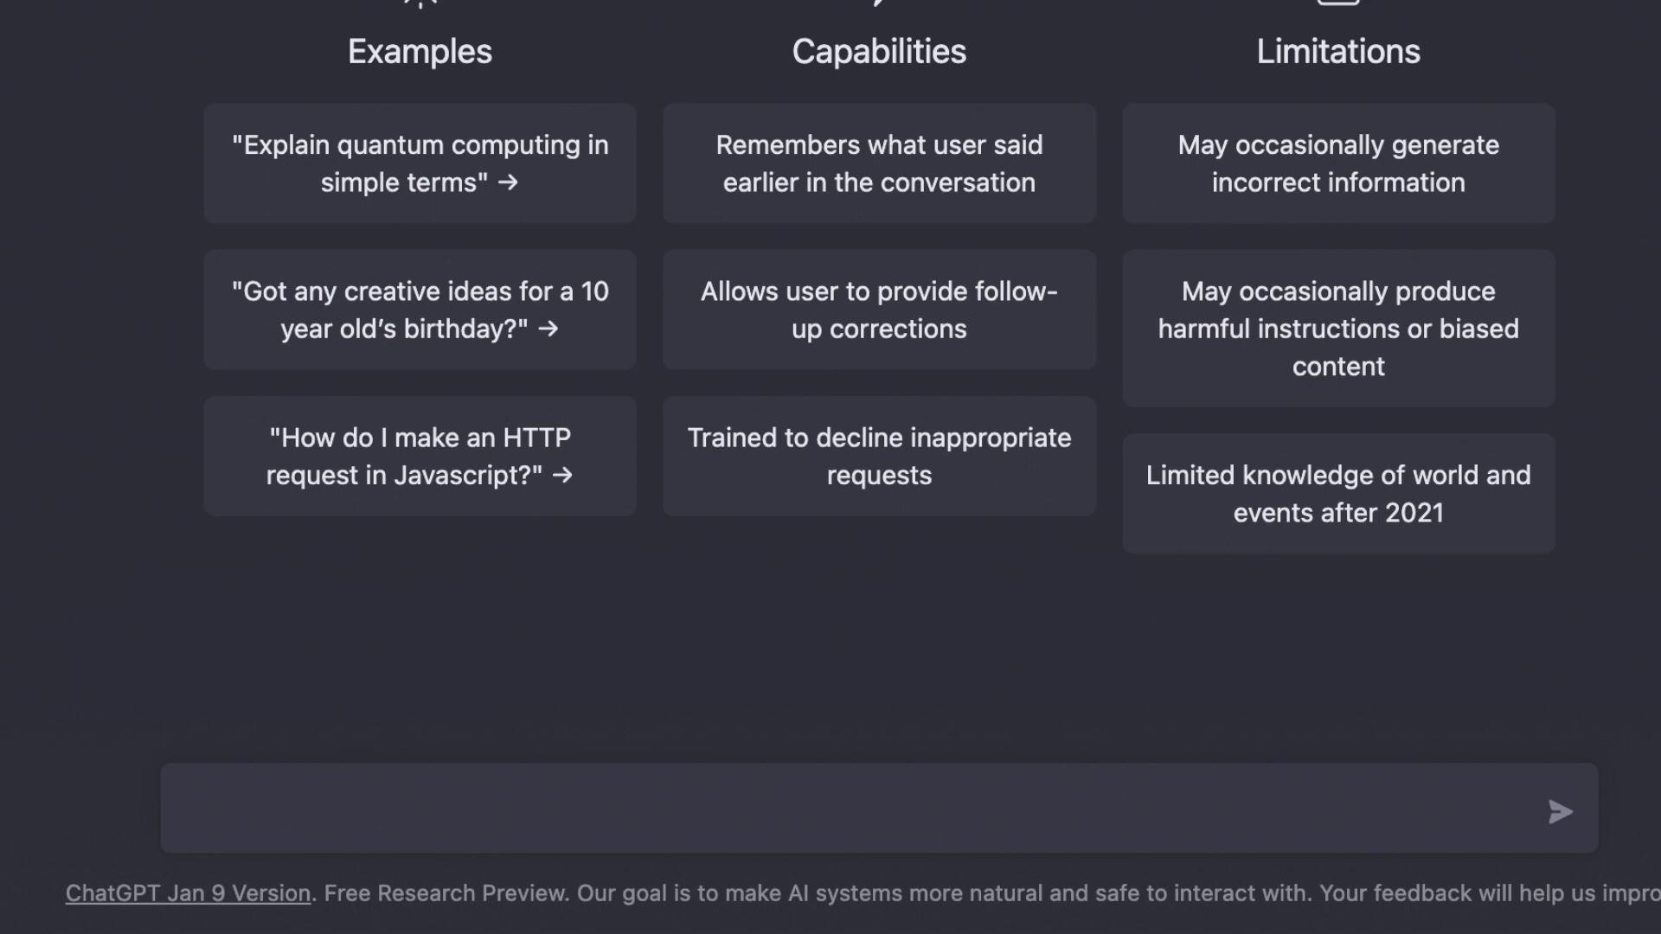
pyautogui.write('Write a YouTu')
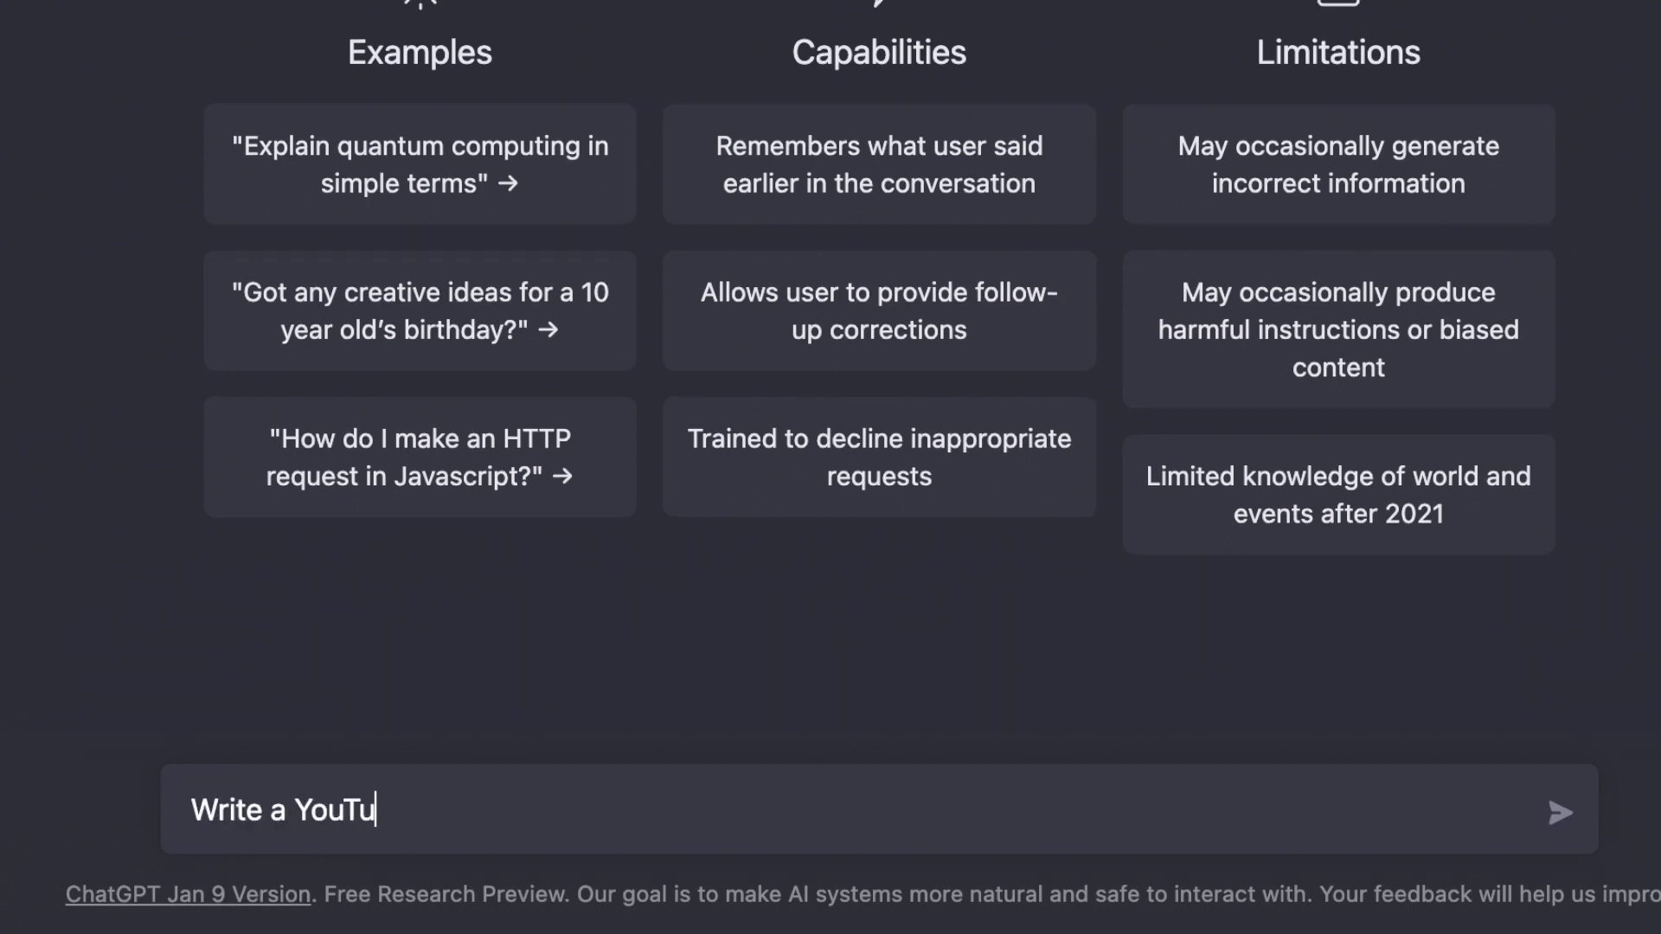
pyautogui.write('be video s')
pyautogui.write('c')
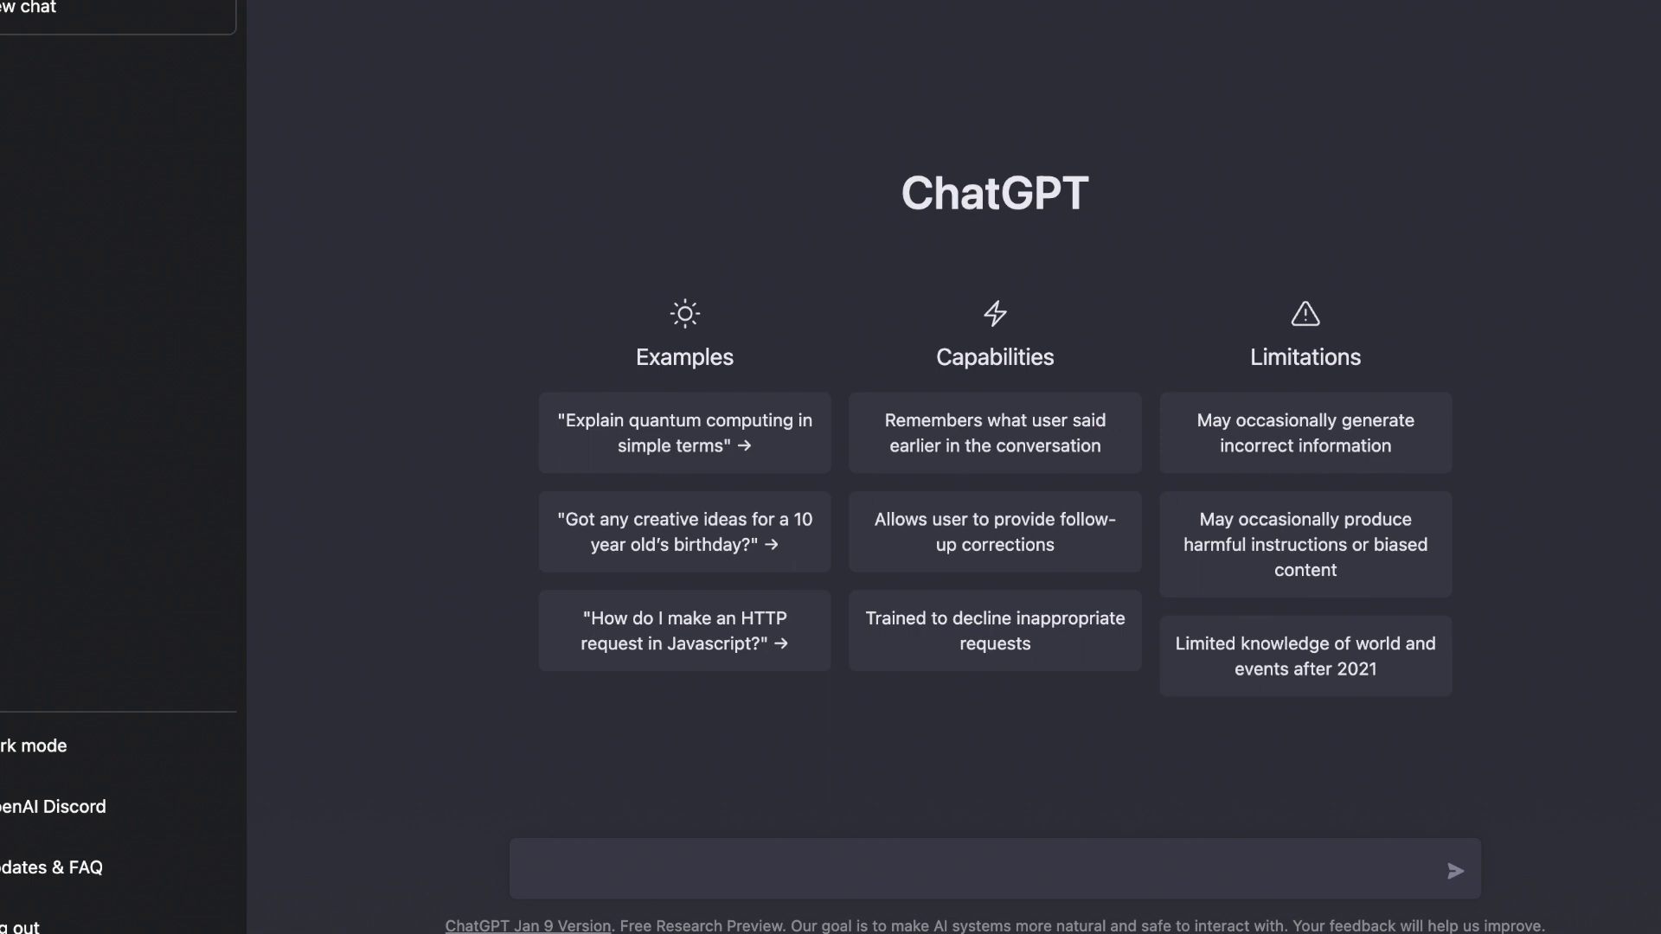
# - Ask ChatGPT for a humorous, informative '10 most beautiful beaches in the world' script with hook and facts
pyautogui.write("Write a YouTube video script on the topic '10 most beautiful beaches in the world")
pyautogui.write("' that i")
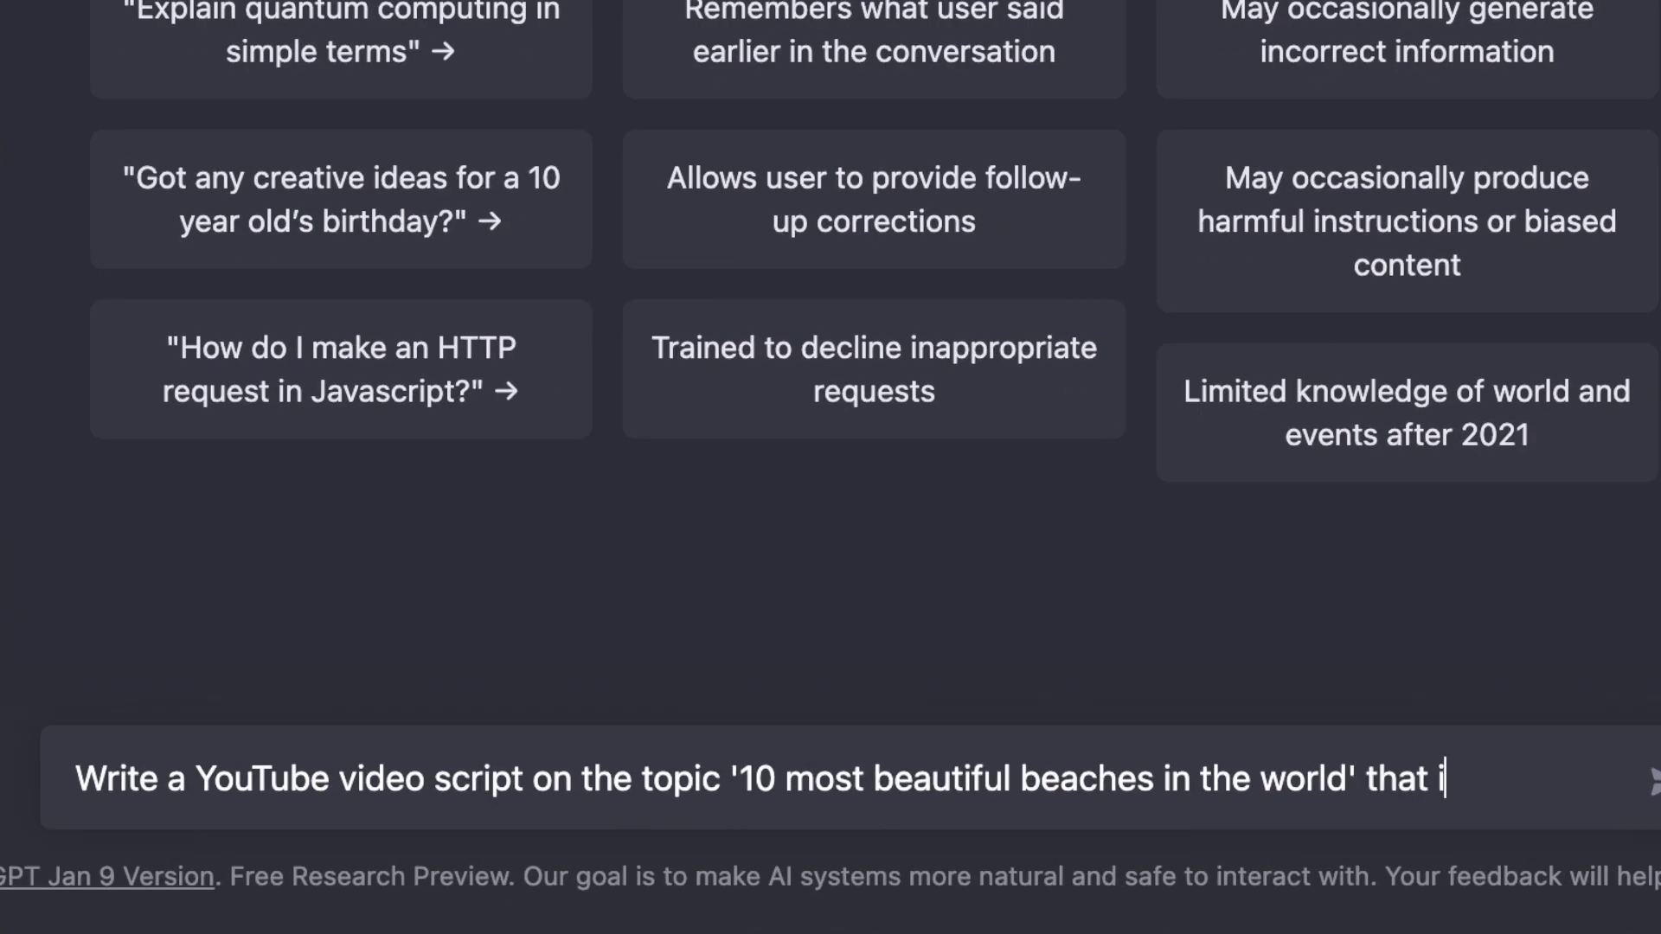
pyautogui.write('s 10 minutes long')
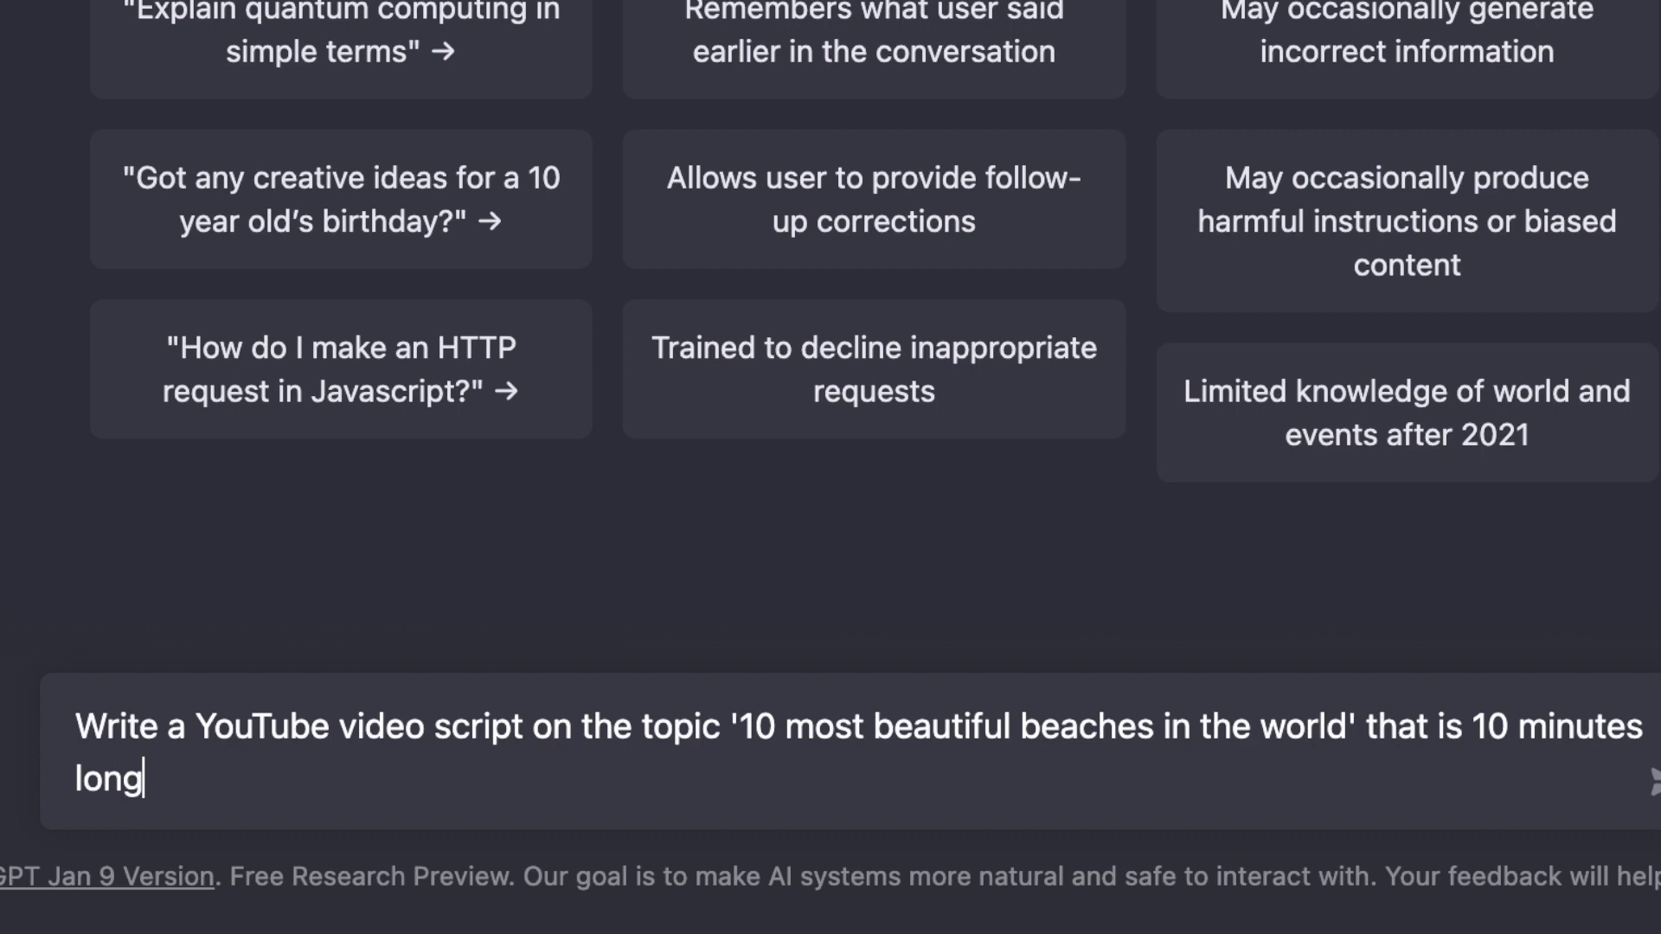
pyautogui.write('. Keep the tone humorous and informative.')
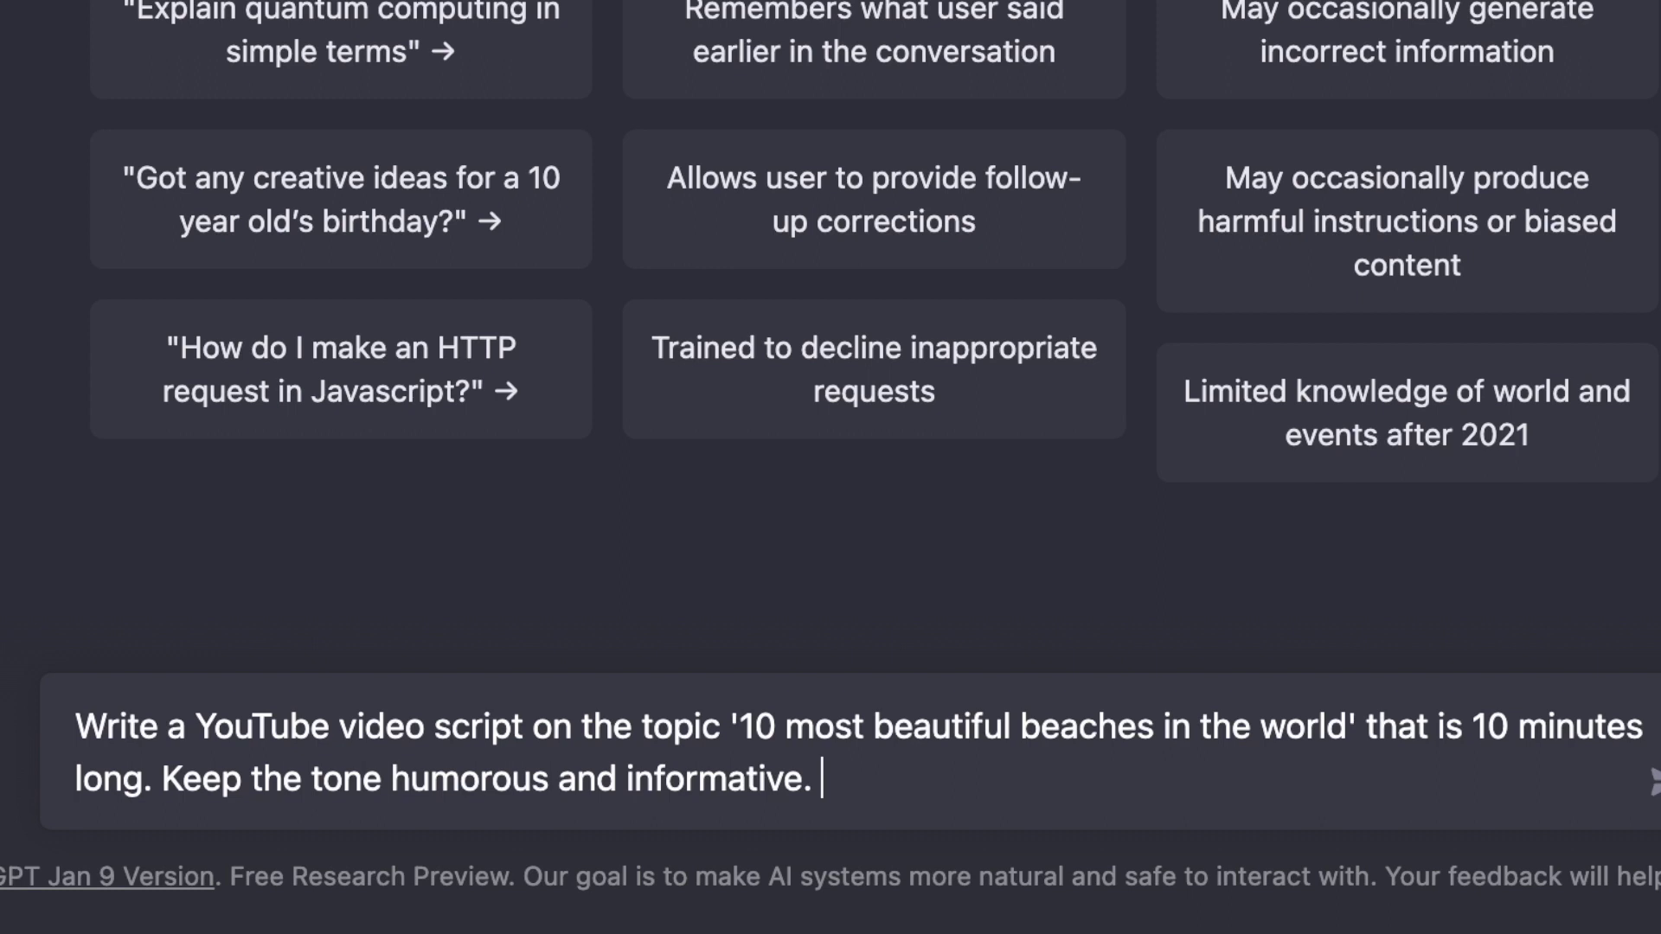
pyautogui.write('Add an interesting hook in the intro and give unique facts about ea')
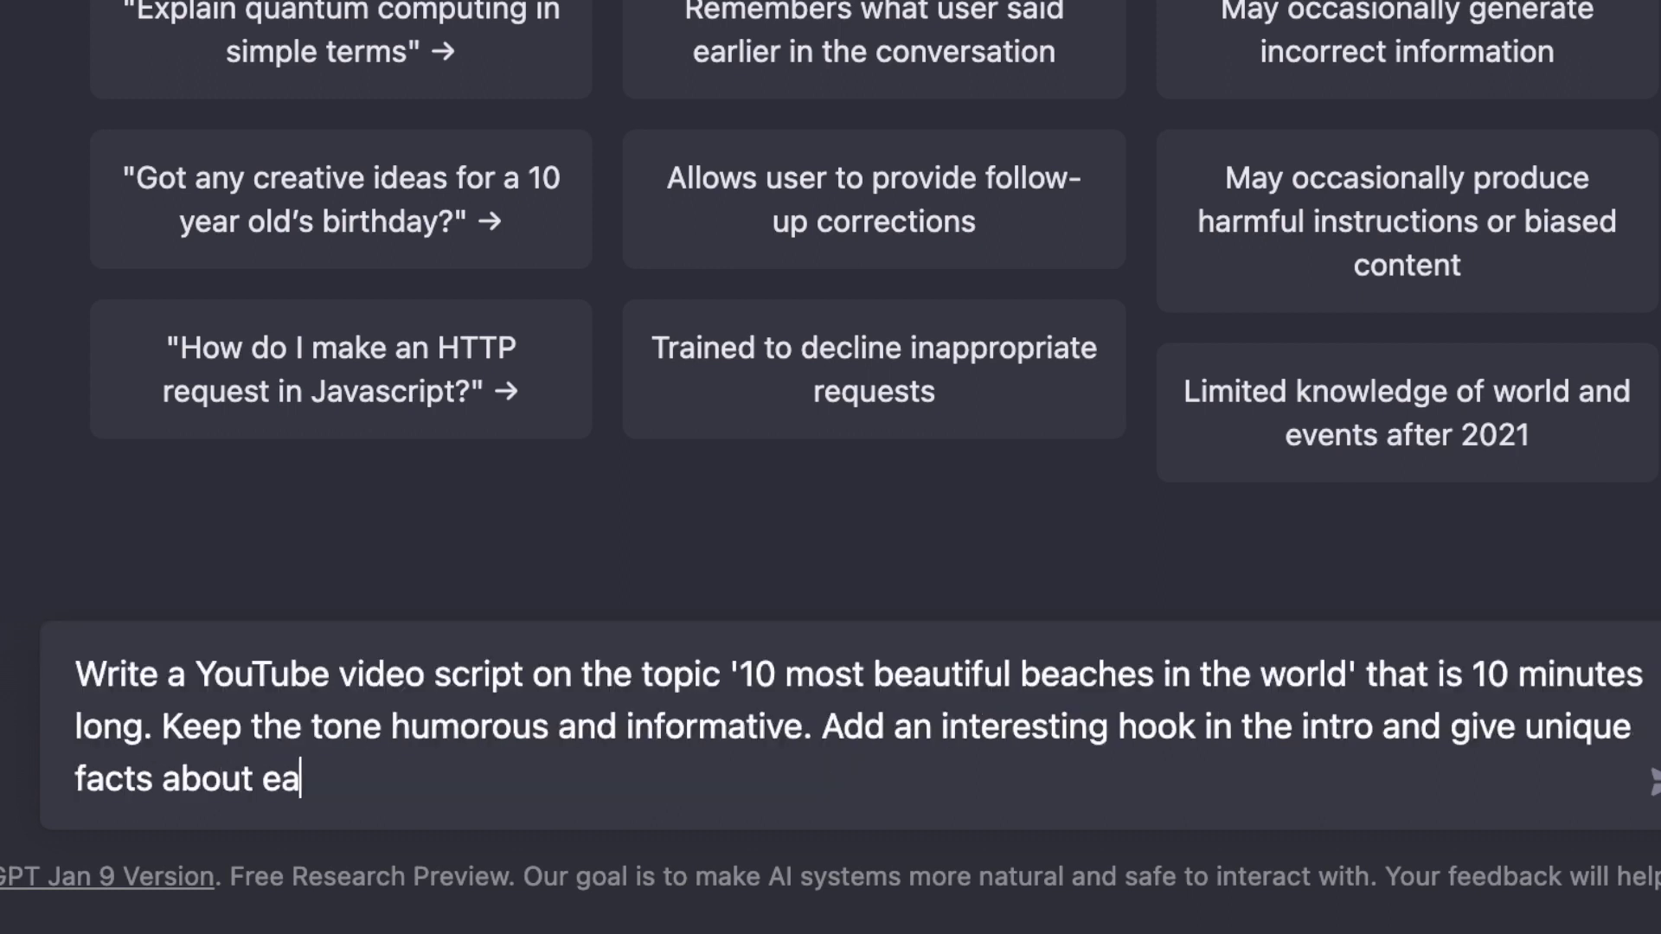
pyautogui.write('ch beach dest')
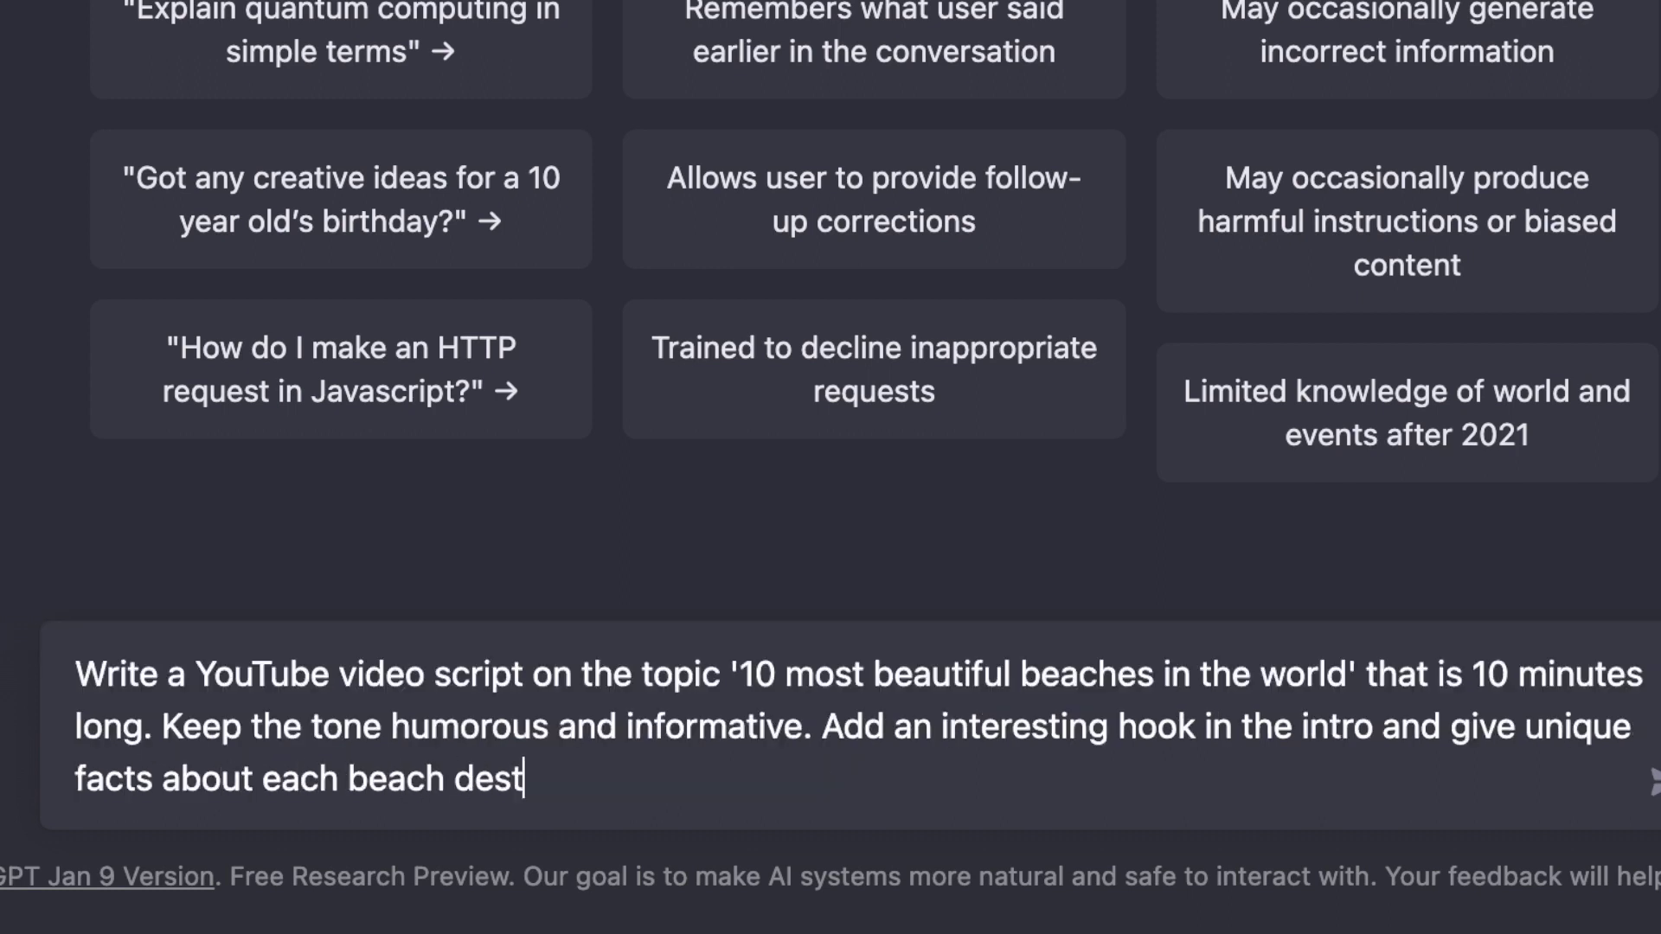
pyautogui.write('ination.')
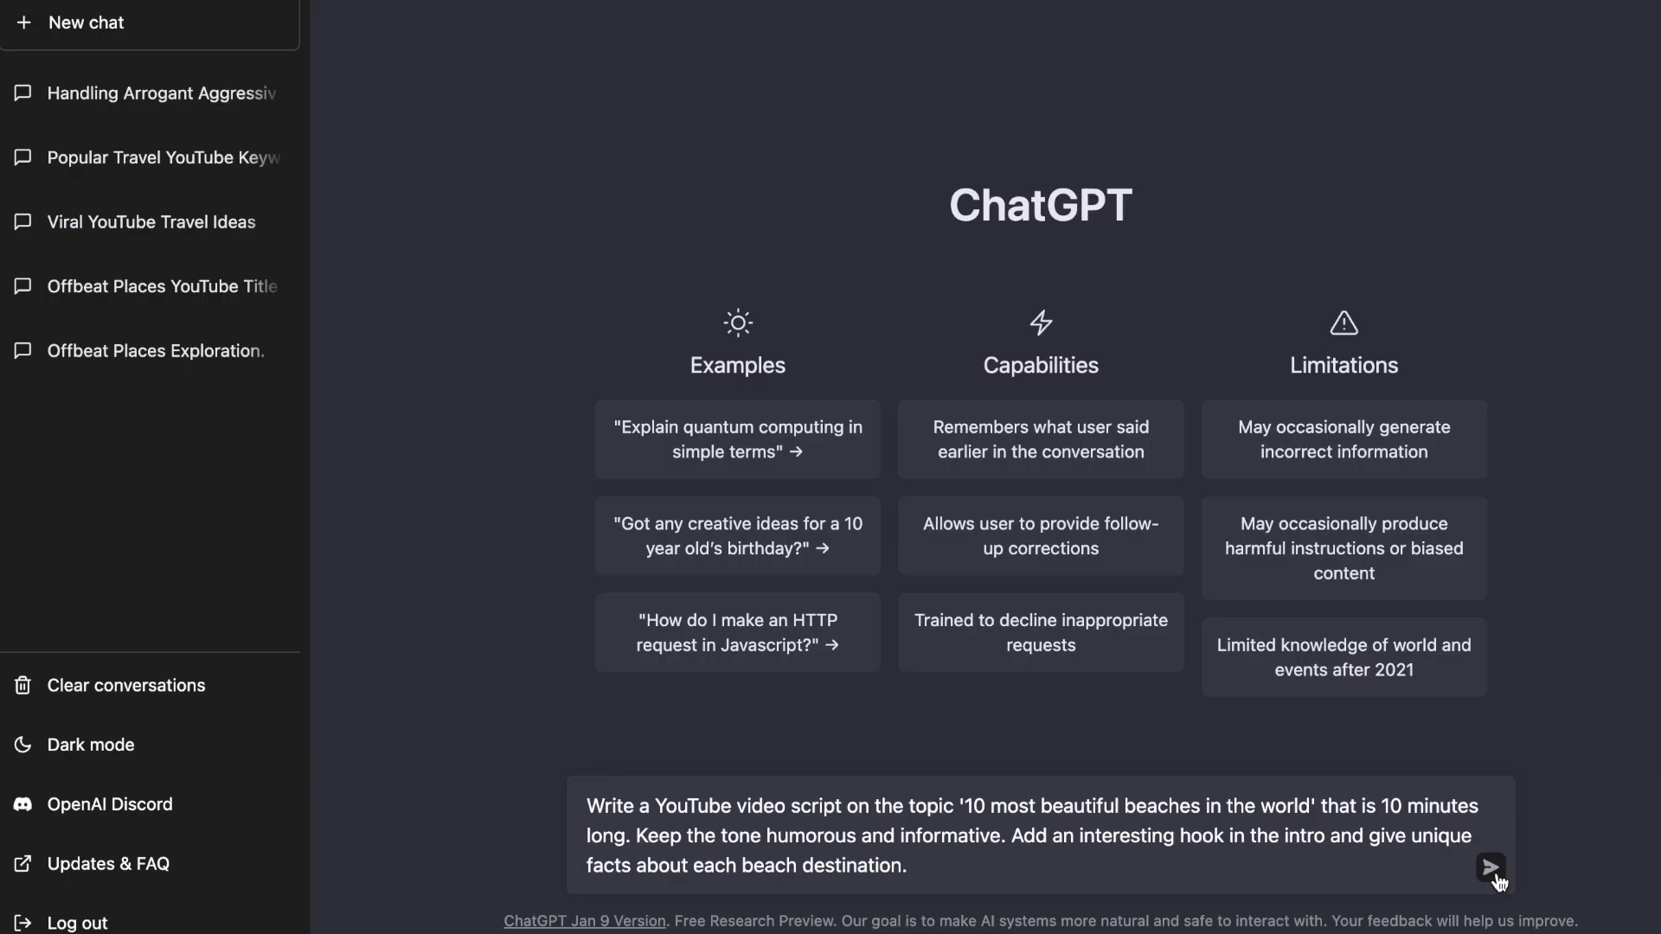
pyautogui.click(1498, 881)
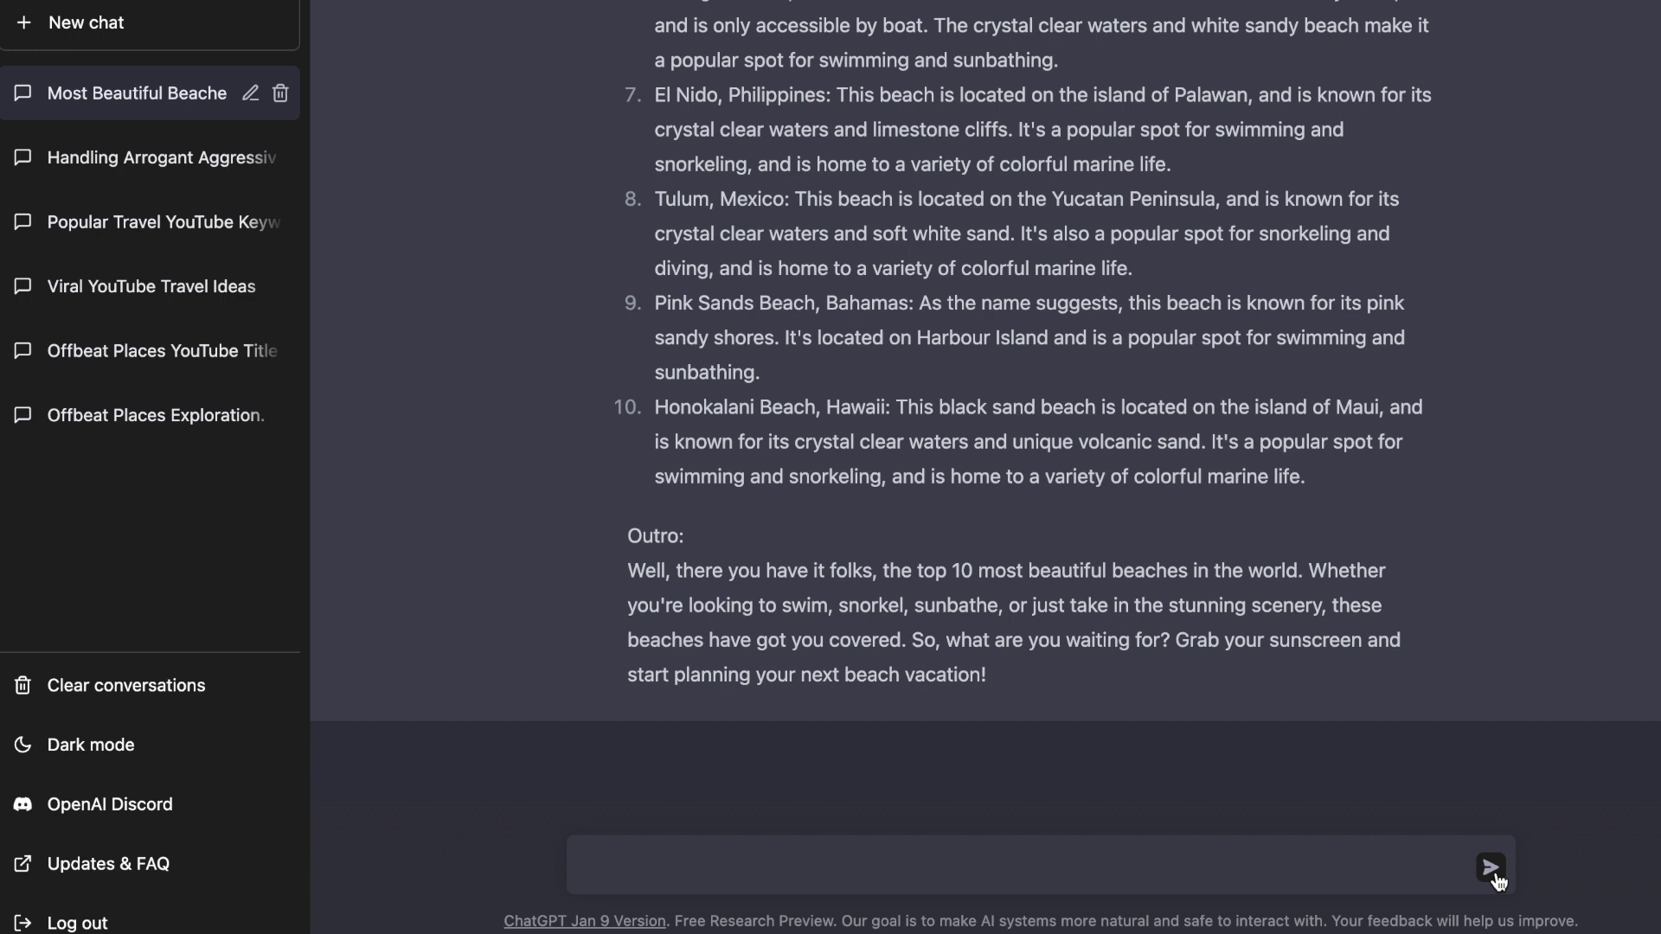
# - Send the follow-up 'Elaborate a little more on each point' to ChatGPT
pyautogui.write('Elaborate a little more on each point')
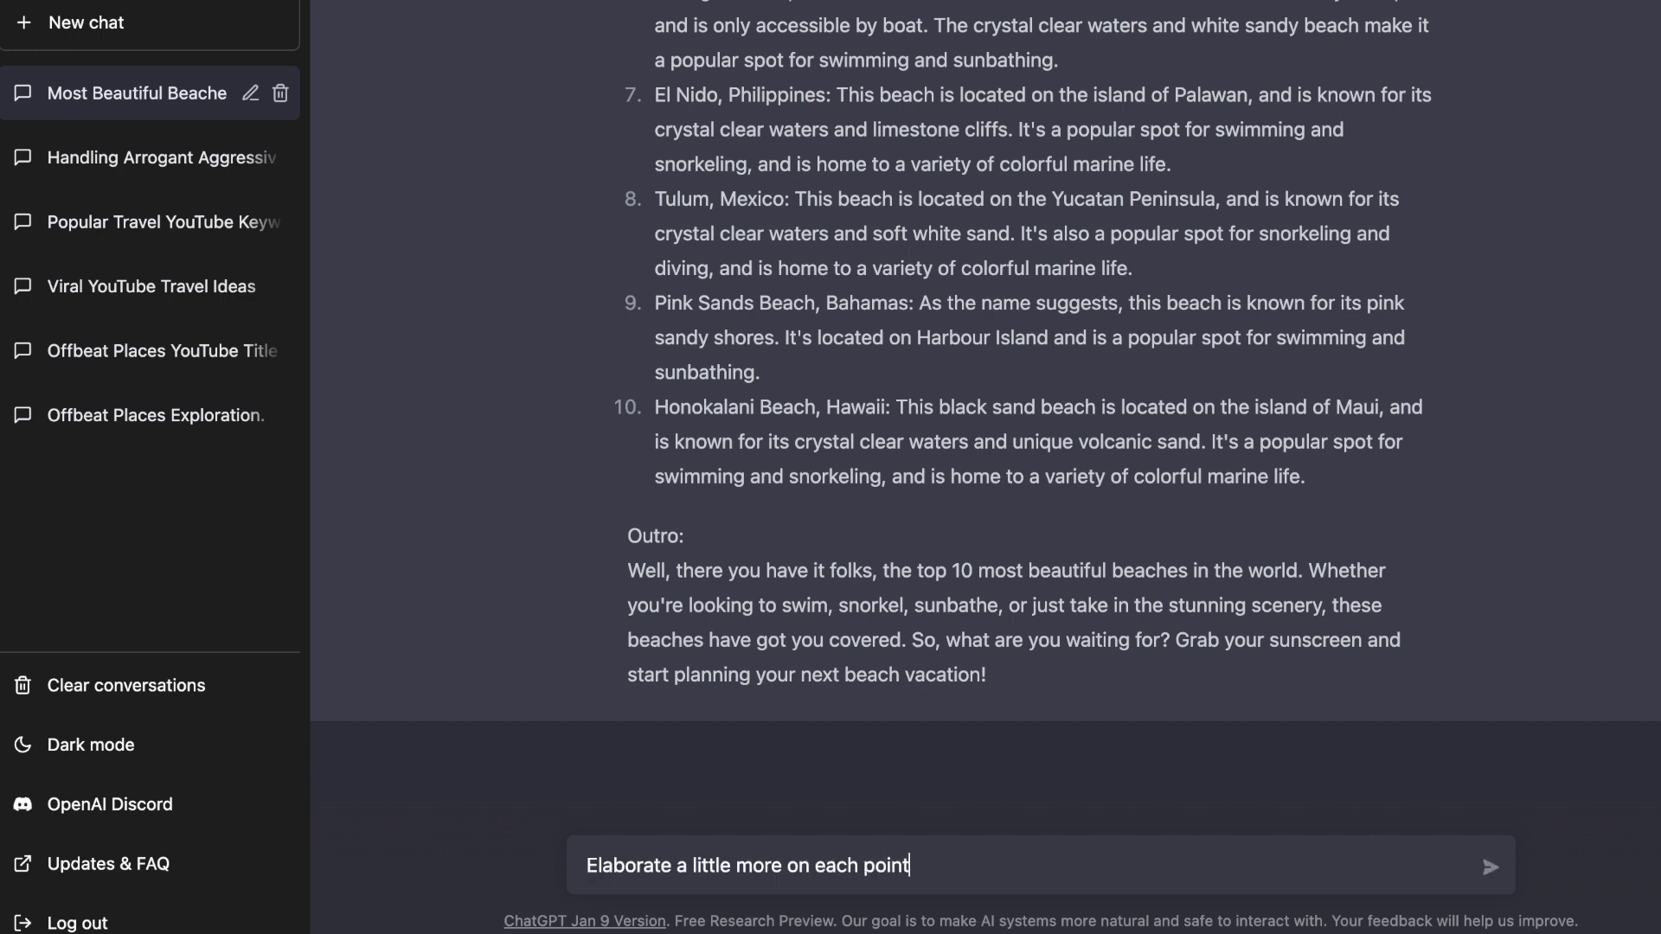
pyautogui.press('Return')
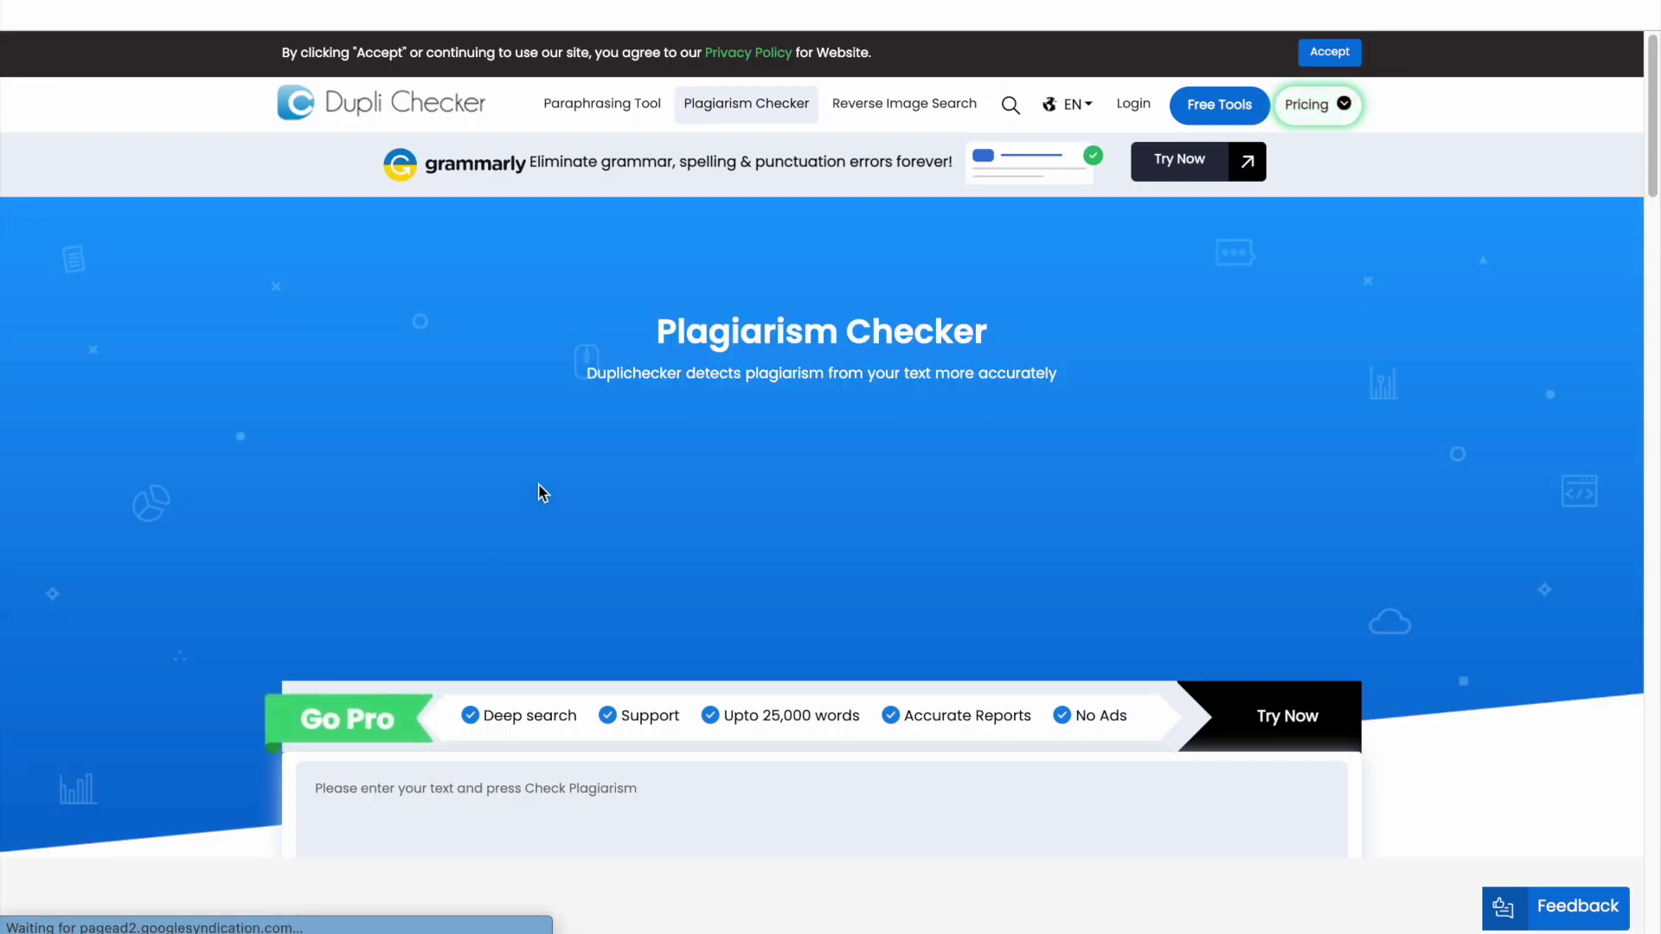
# - Paste the 730-word beach script into Dupli Checker and start the plagiarism scan
pyautogui.scroll(-4, 538, 493)
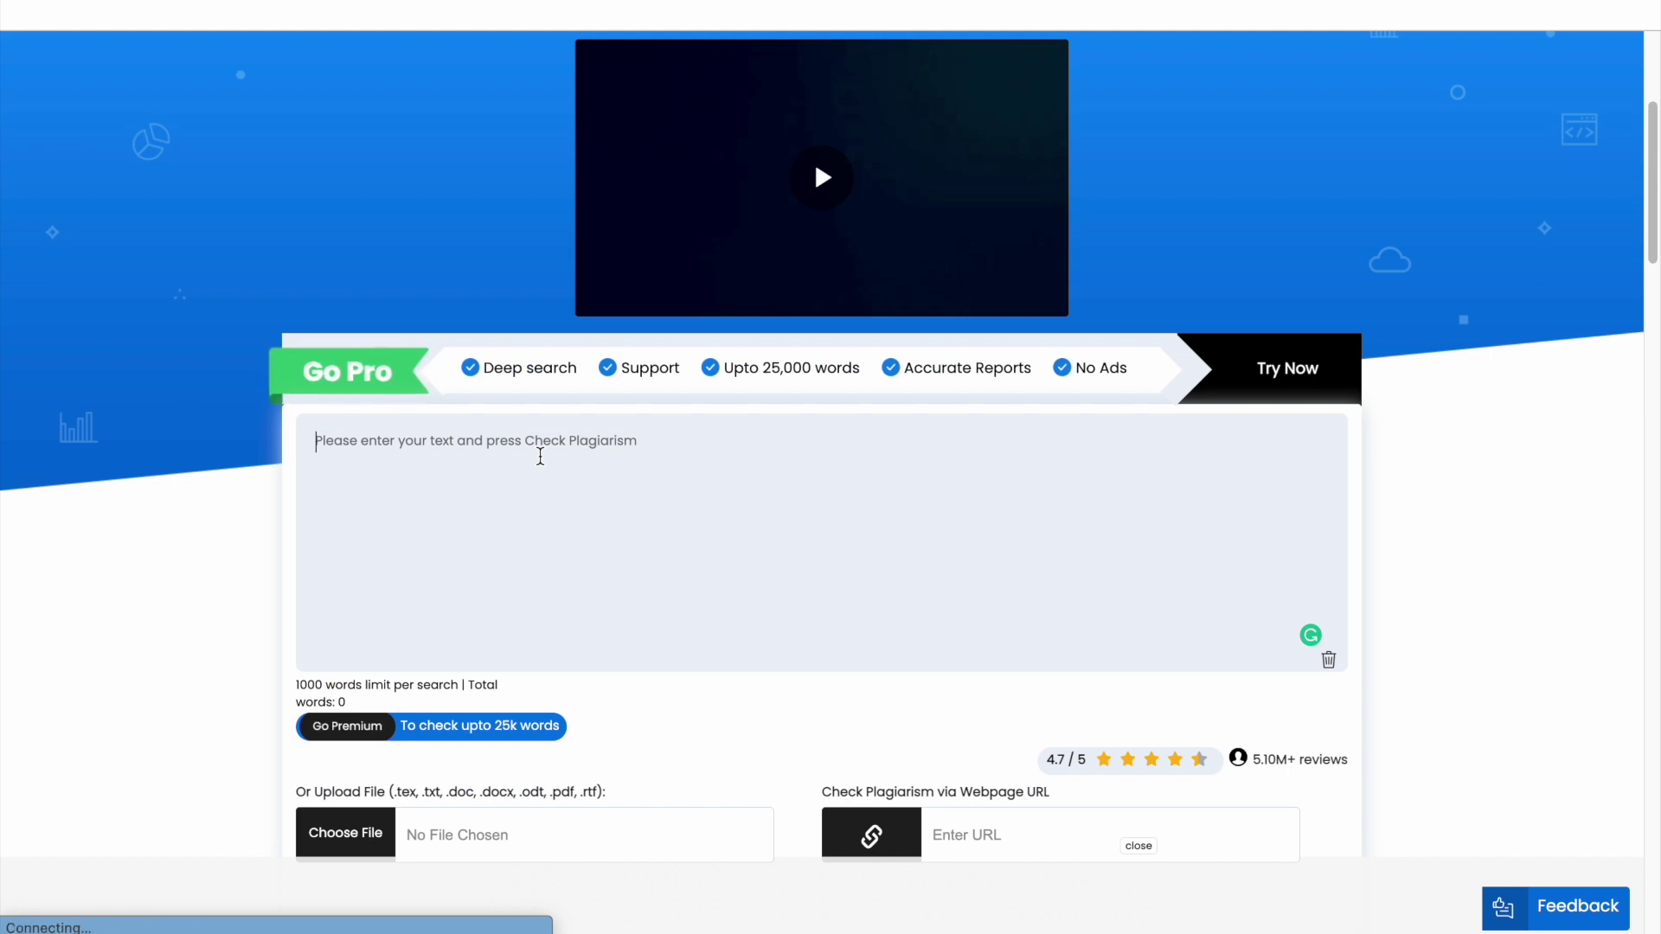
pyautogui.click(537, 453)
pyautogui.hotkey('ctrl', 'v')
pyautogui.scroll(-1, 540, 456)
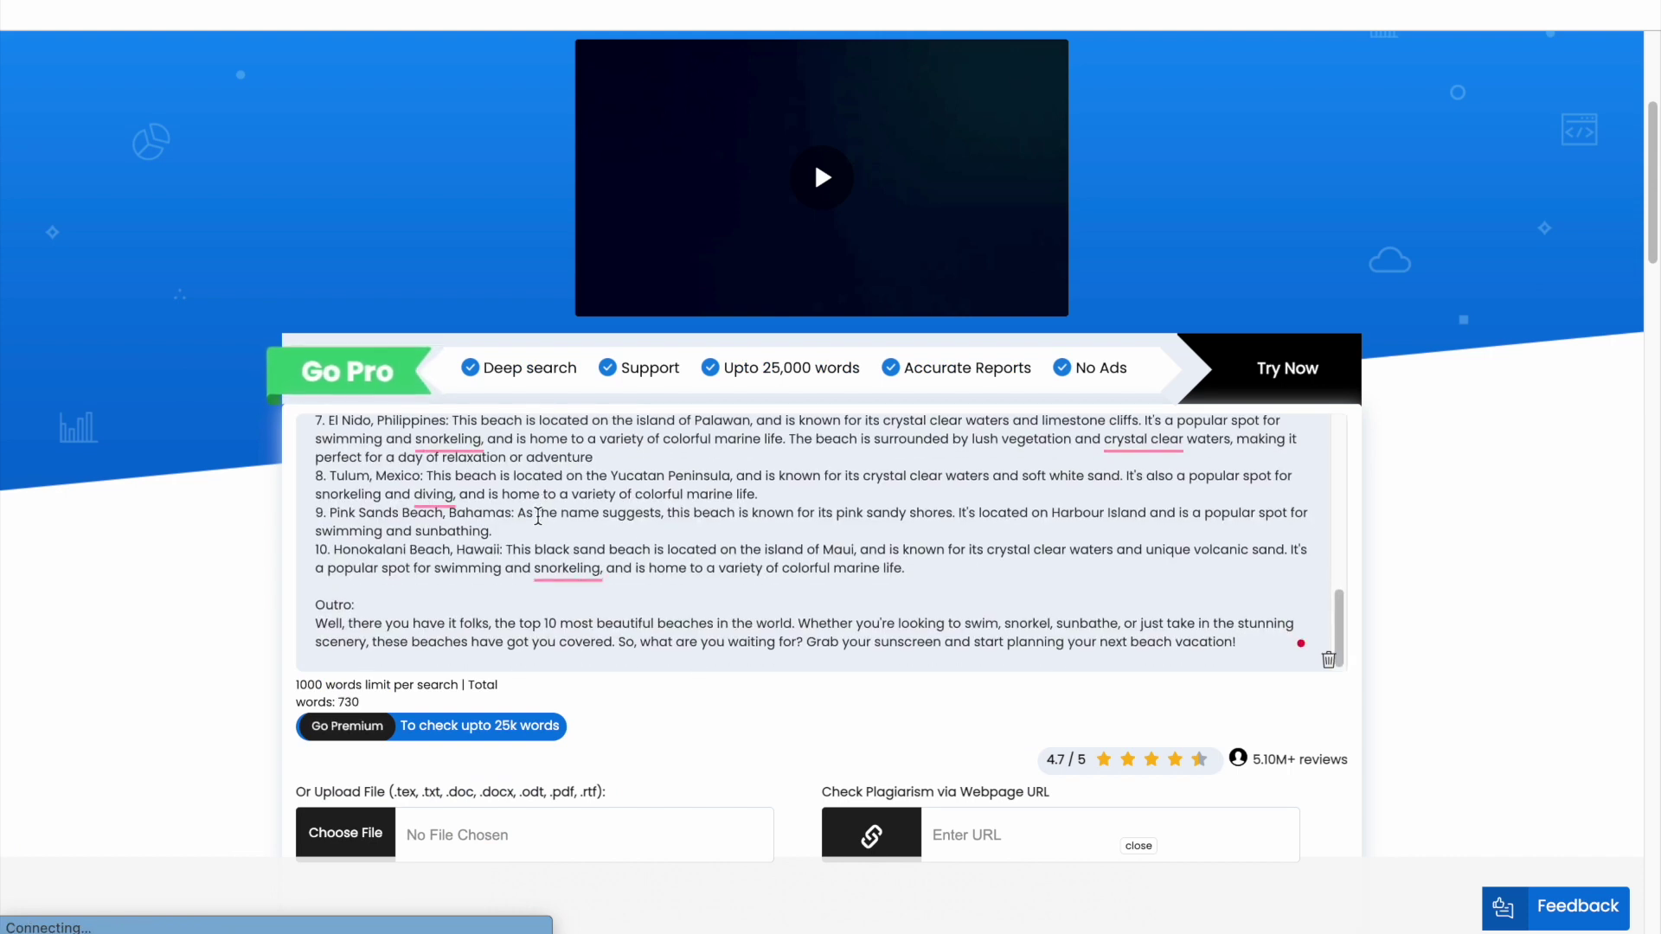
pyautogui.scroll(-5, 724, 623)
pyautogui.click(725, 623)
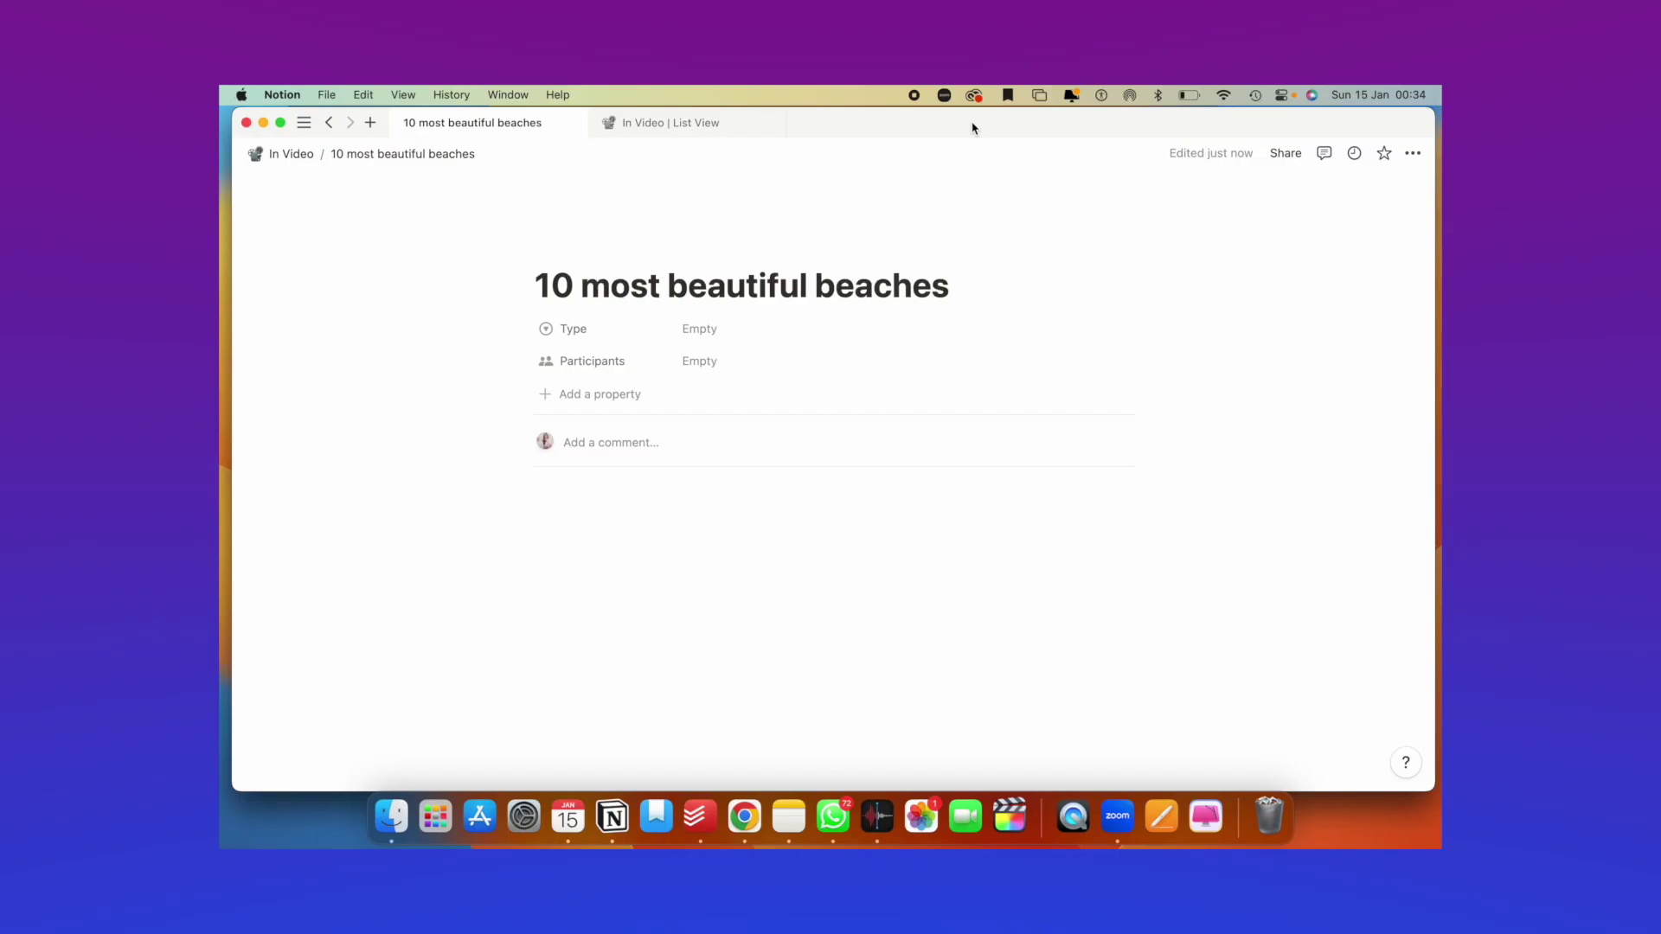
# - Paste the beach script into the empty block of the '10 most beautiful beaches' Notion page
pyautogui.moveTo(645, 467); pyautogui.dragTo(638, 498)
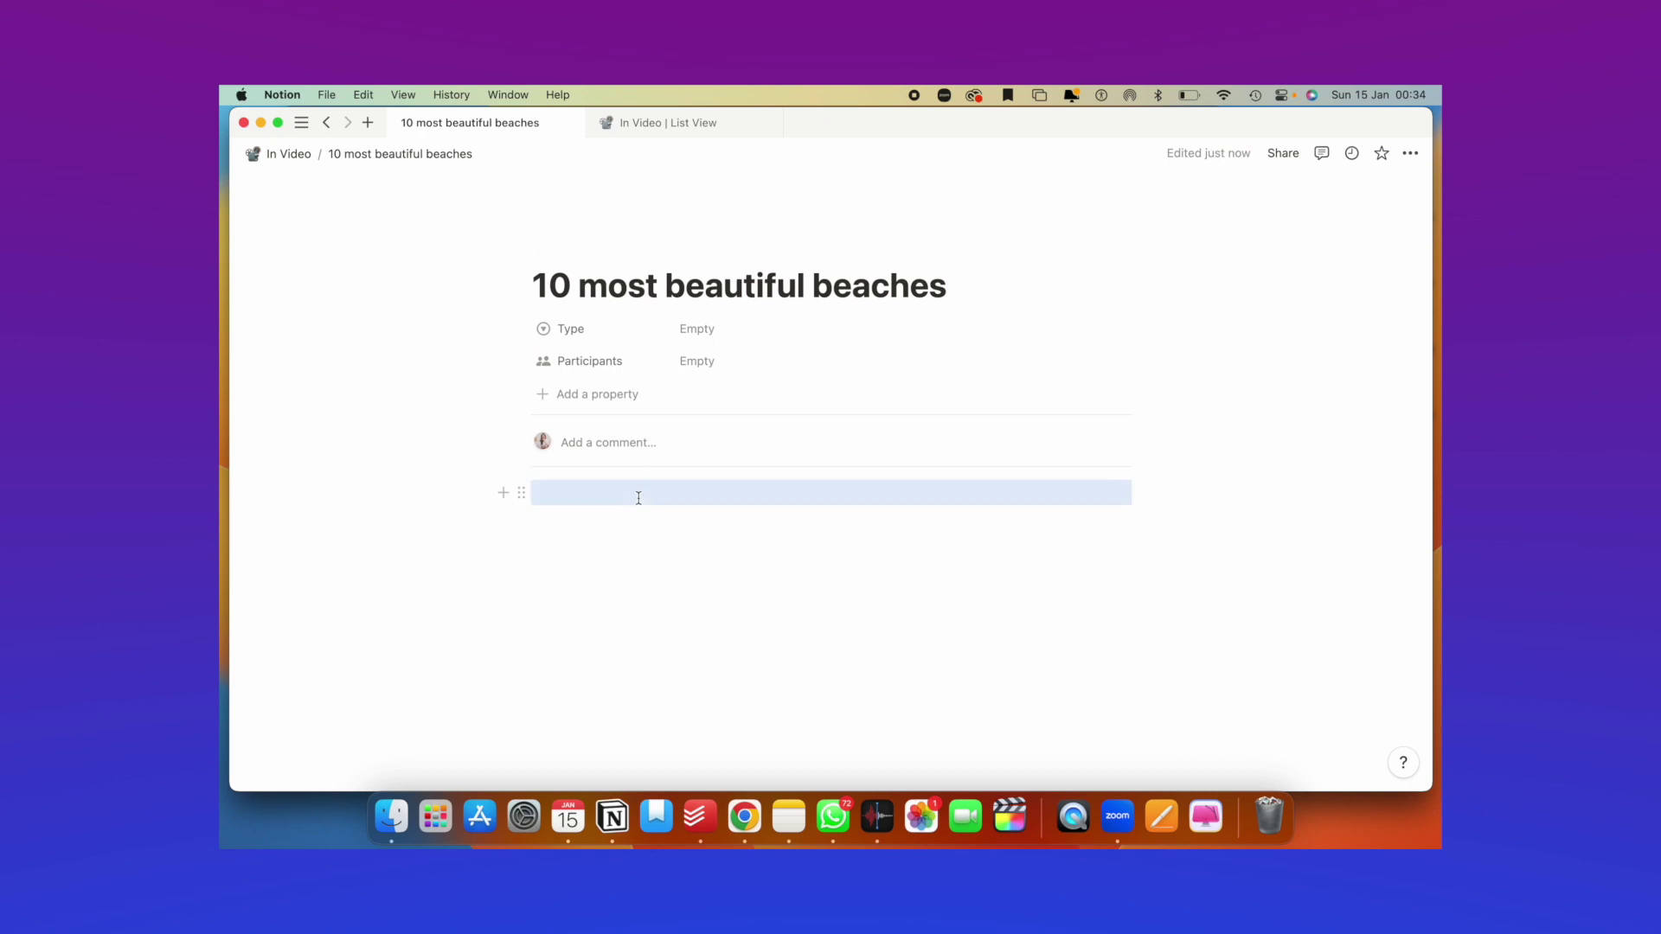
pyautogui.press('super+v')
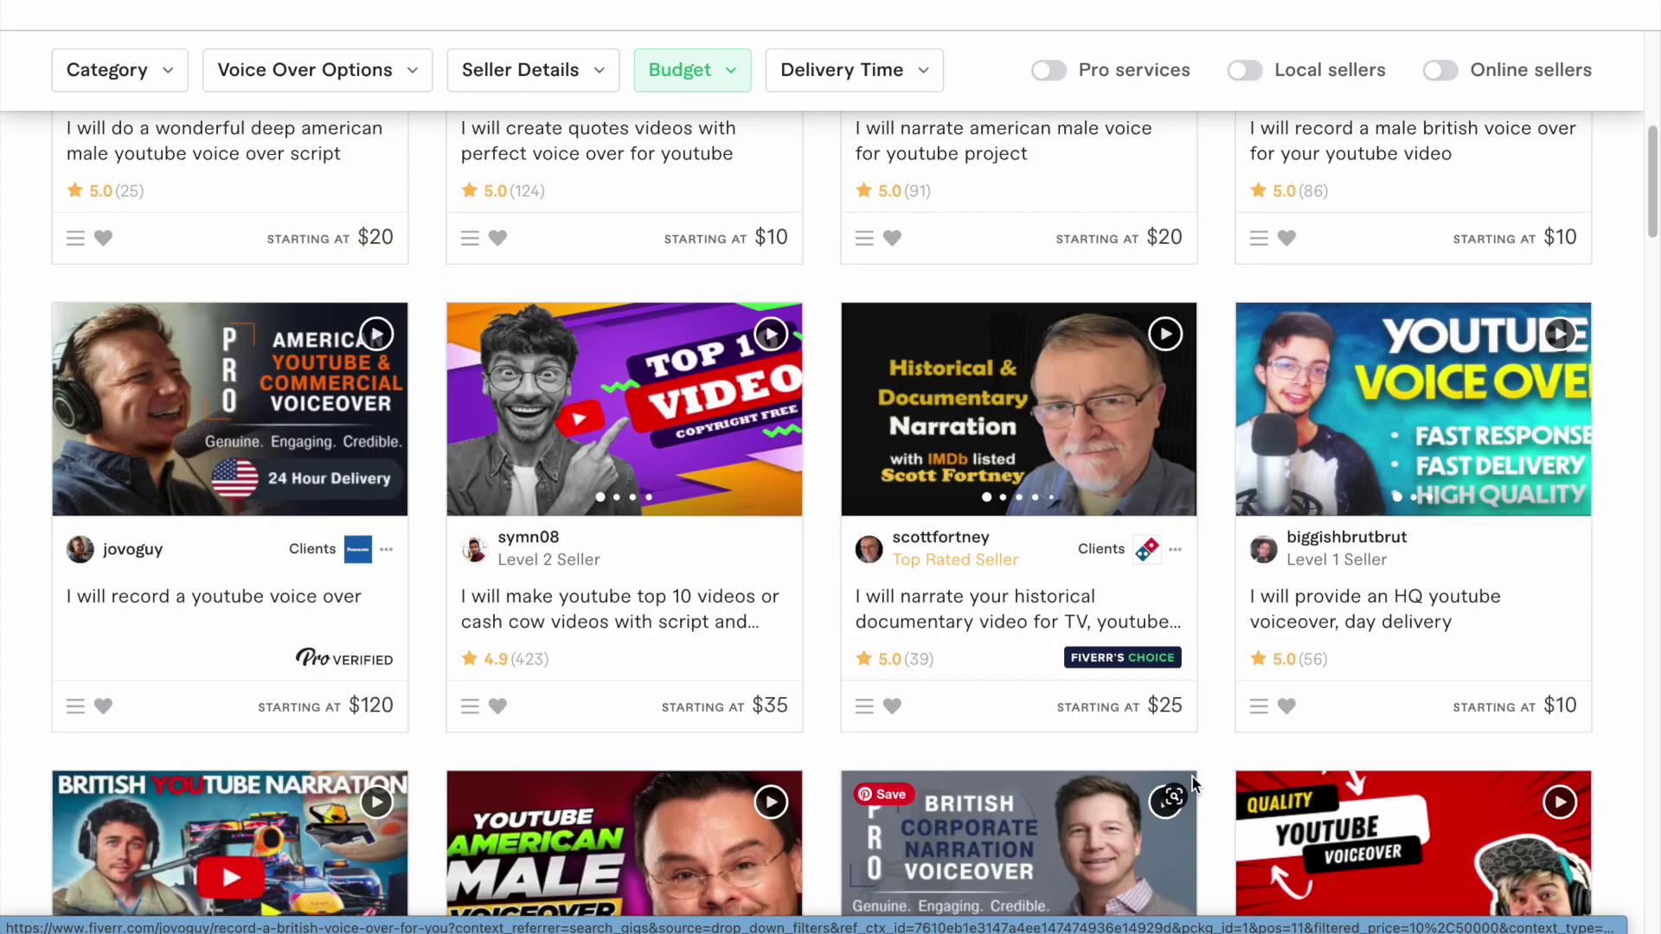
# - Scroll through Fiverr's YouTube voice-over gigs, comparing their starting prices
pyautogui.scroll(-5, 1192, 777)
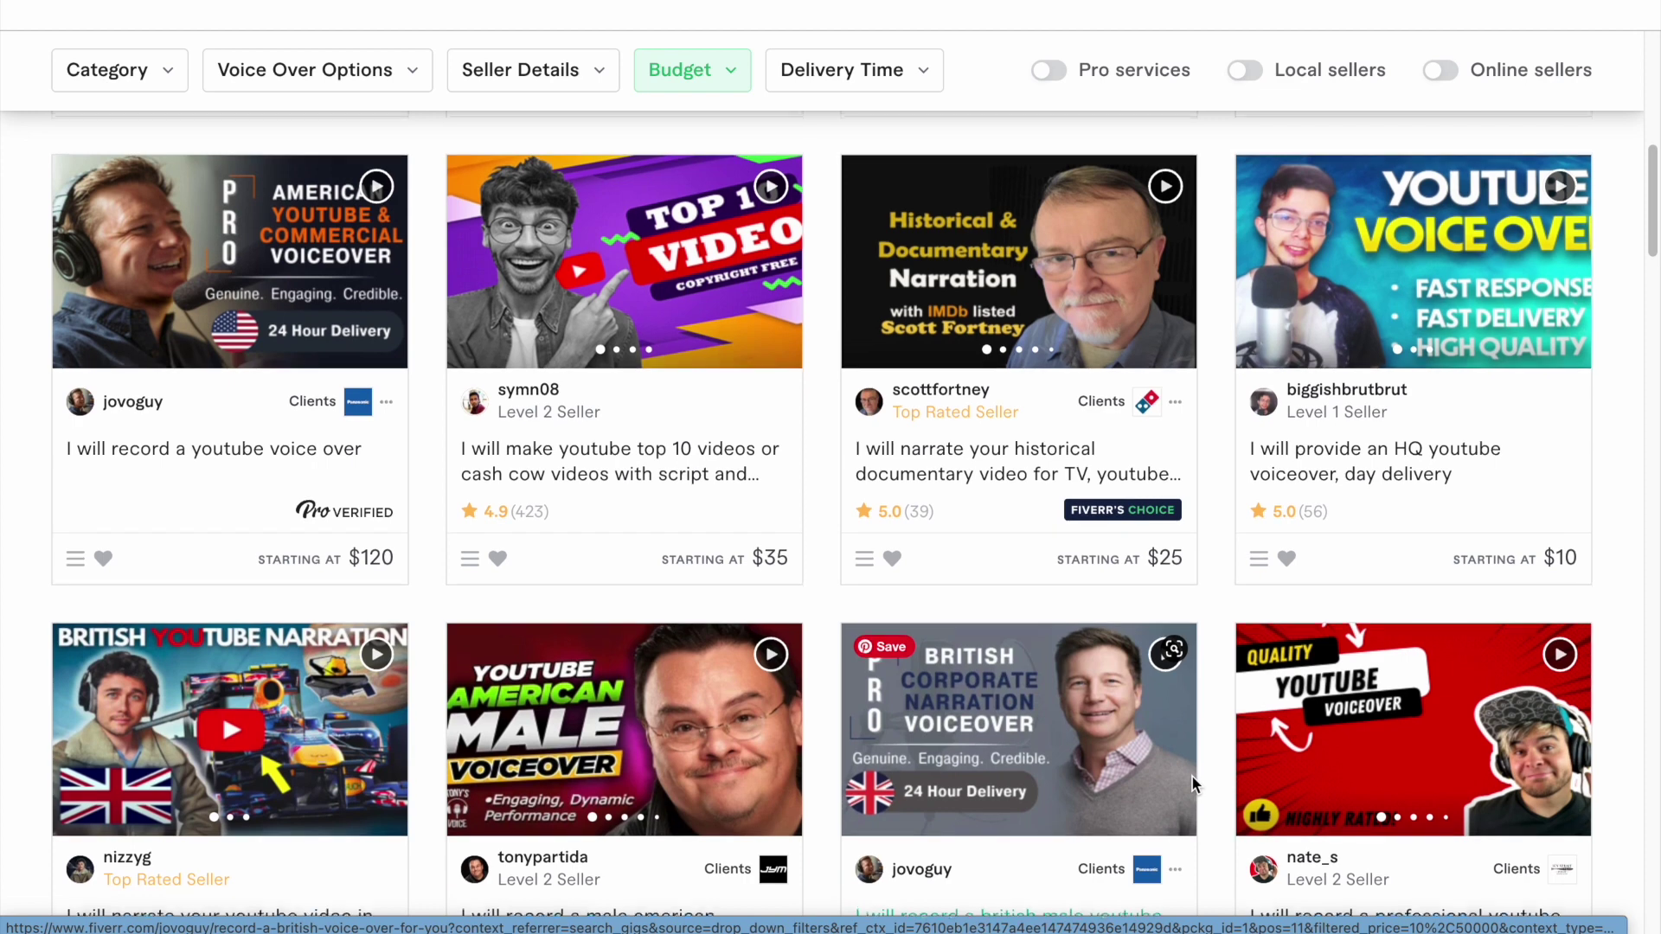
pyautogui.scroll(-5, 1191, 775)
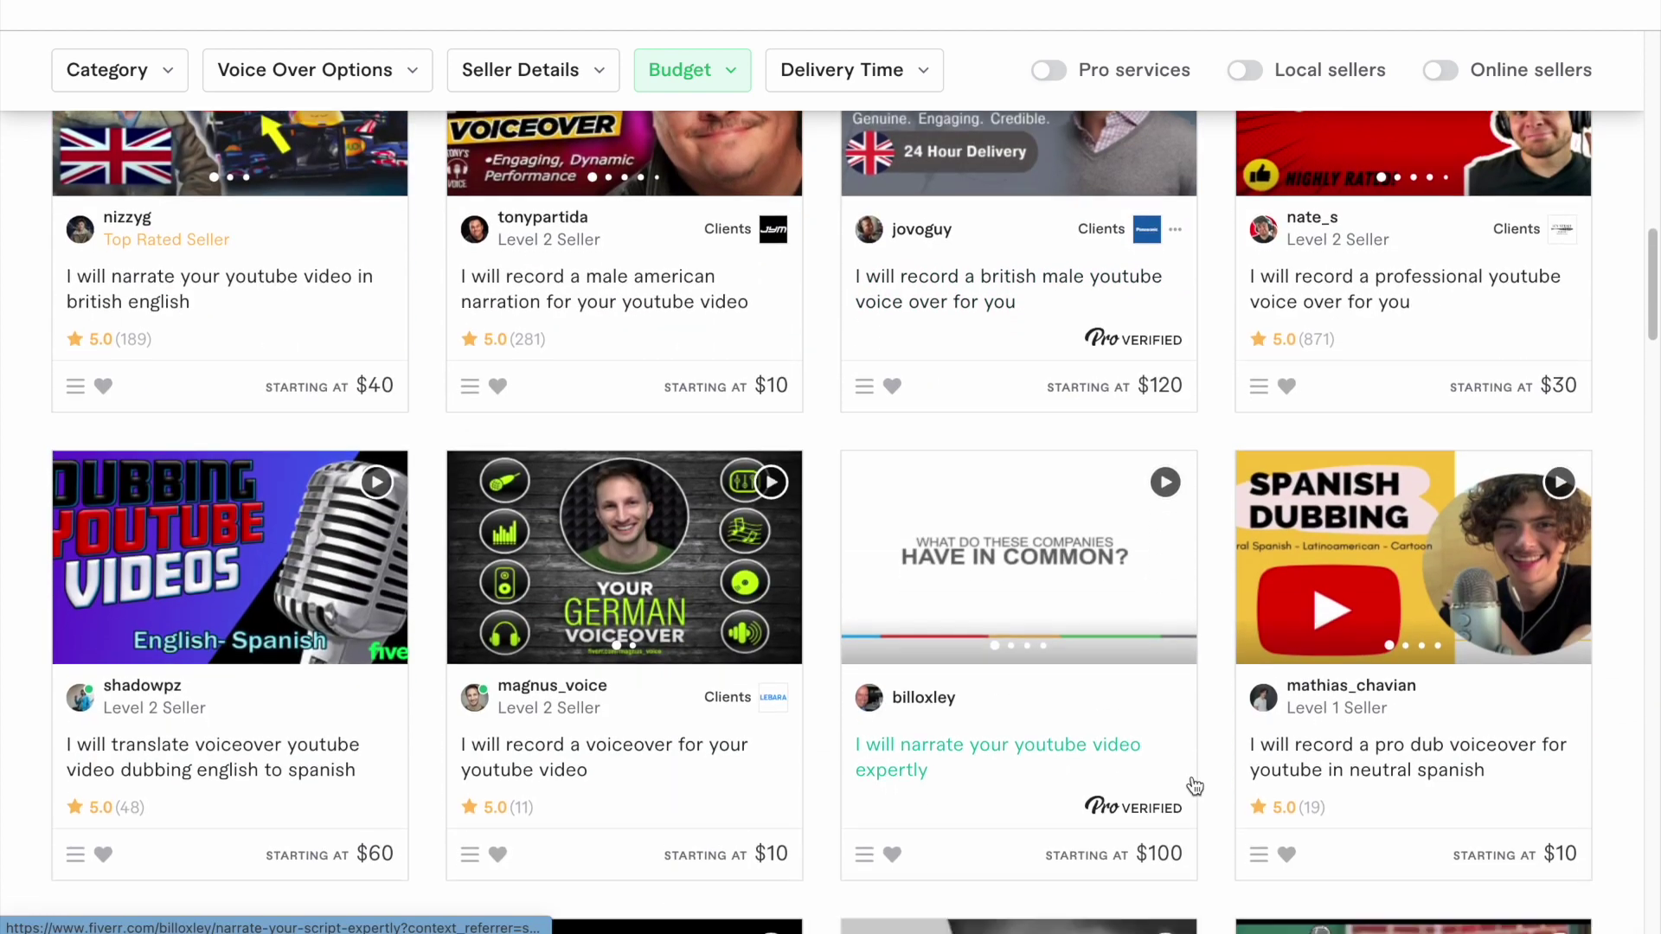
pyautogui.scroll(-3, 1193, 784)
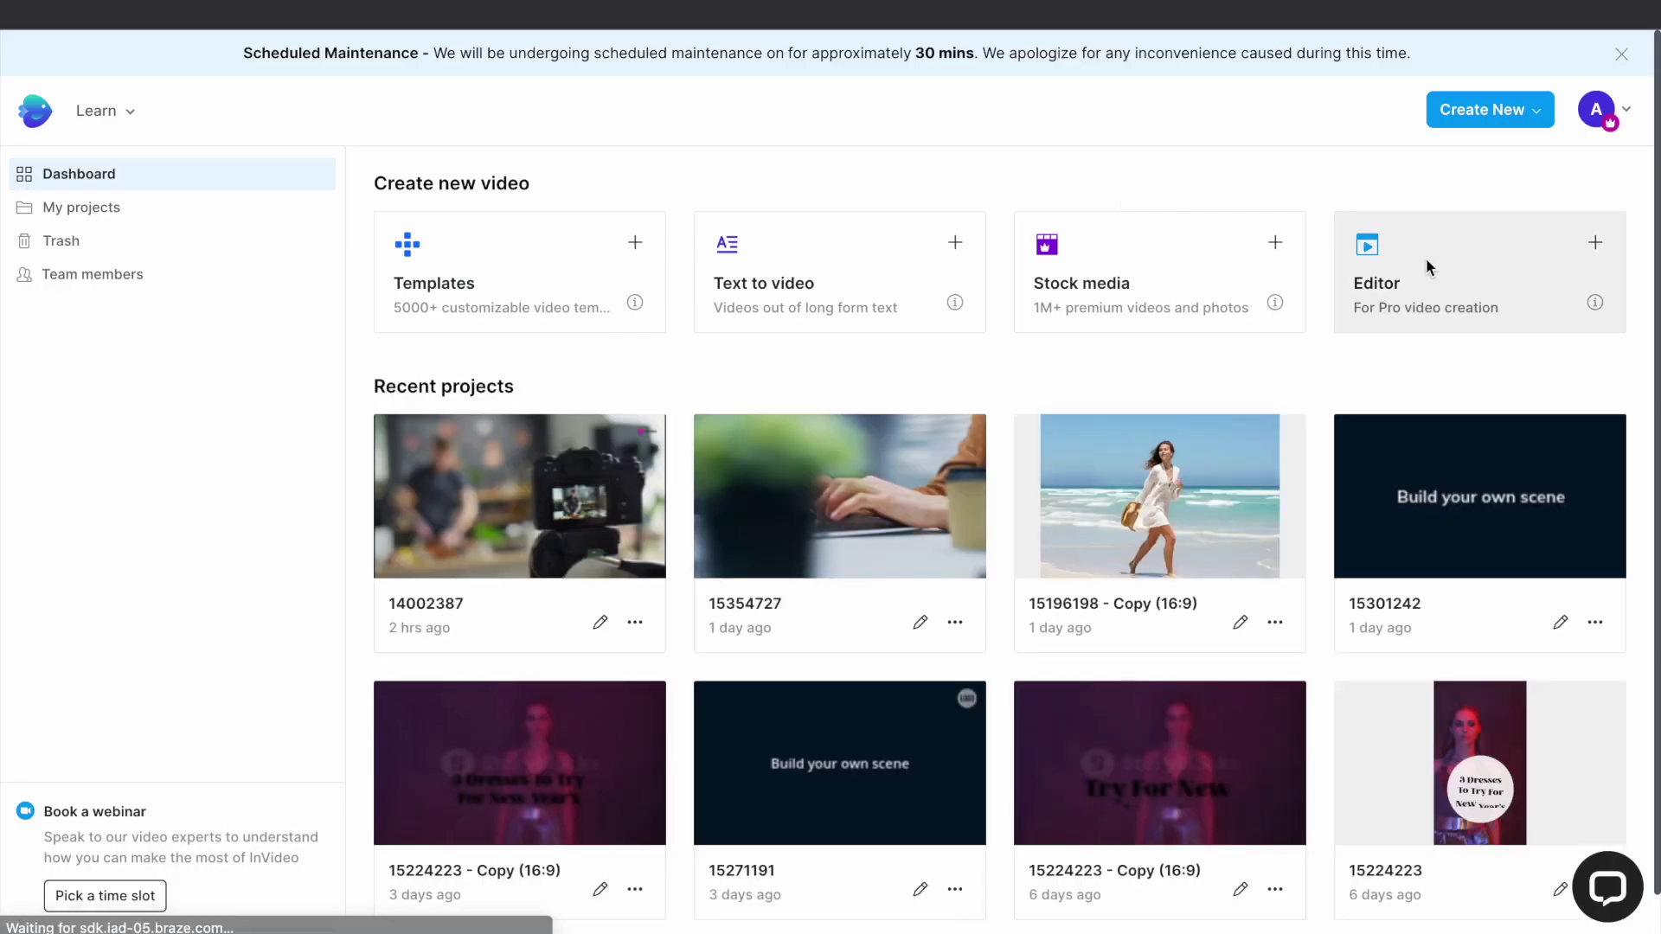
# - Create a new blank Landscape 16:9 video from the dashboard's Editor card
pyautogui.click(1426, 258)
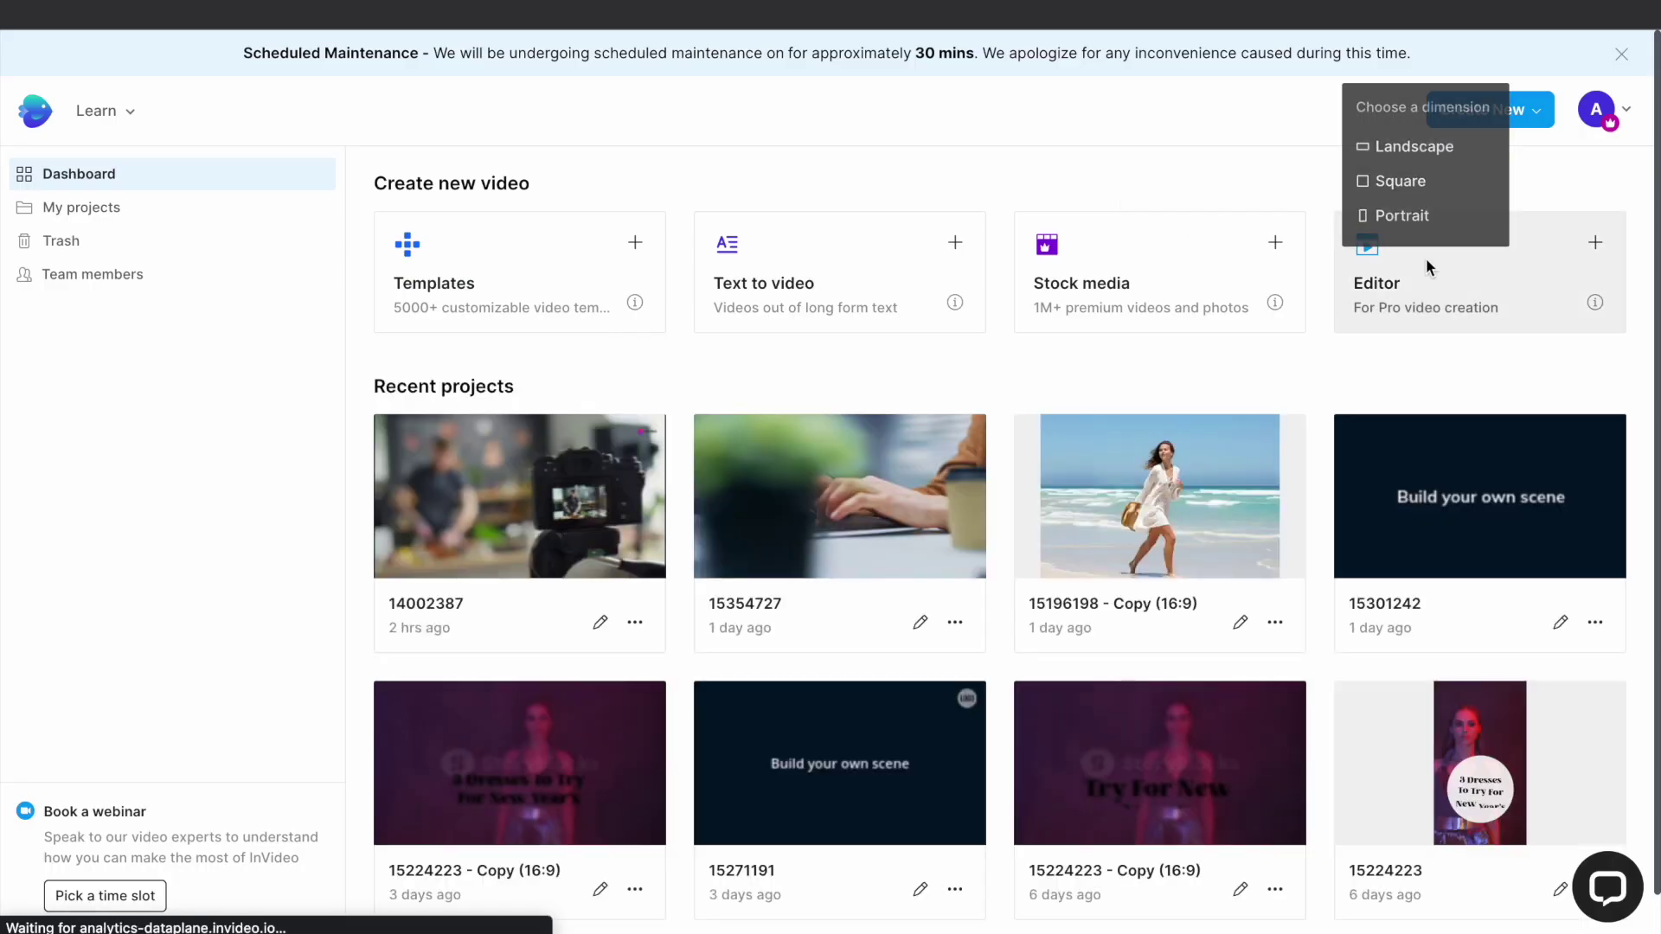
pyautogui.click(1392, 162)
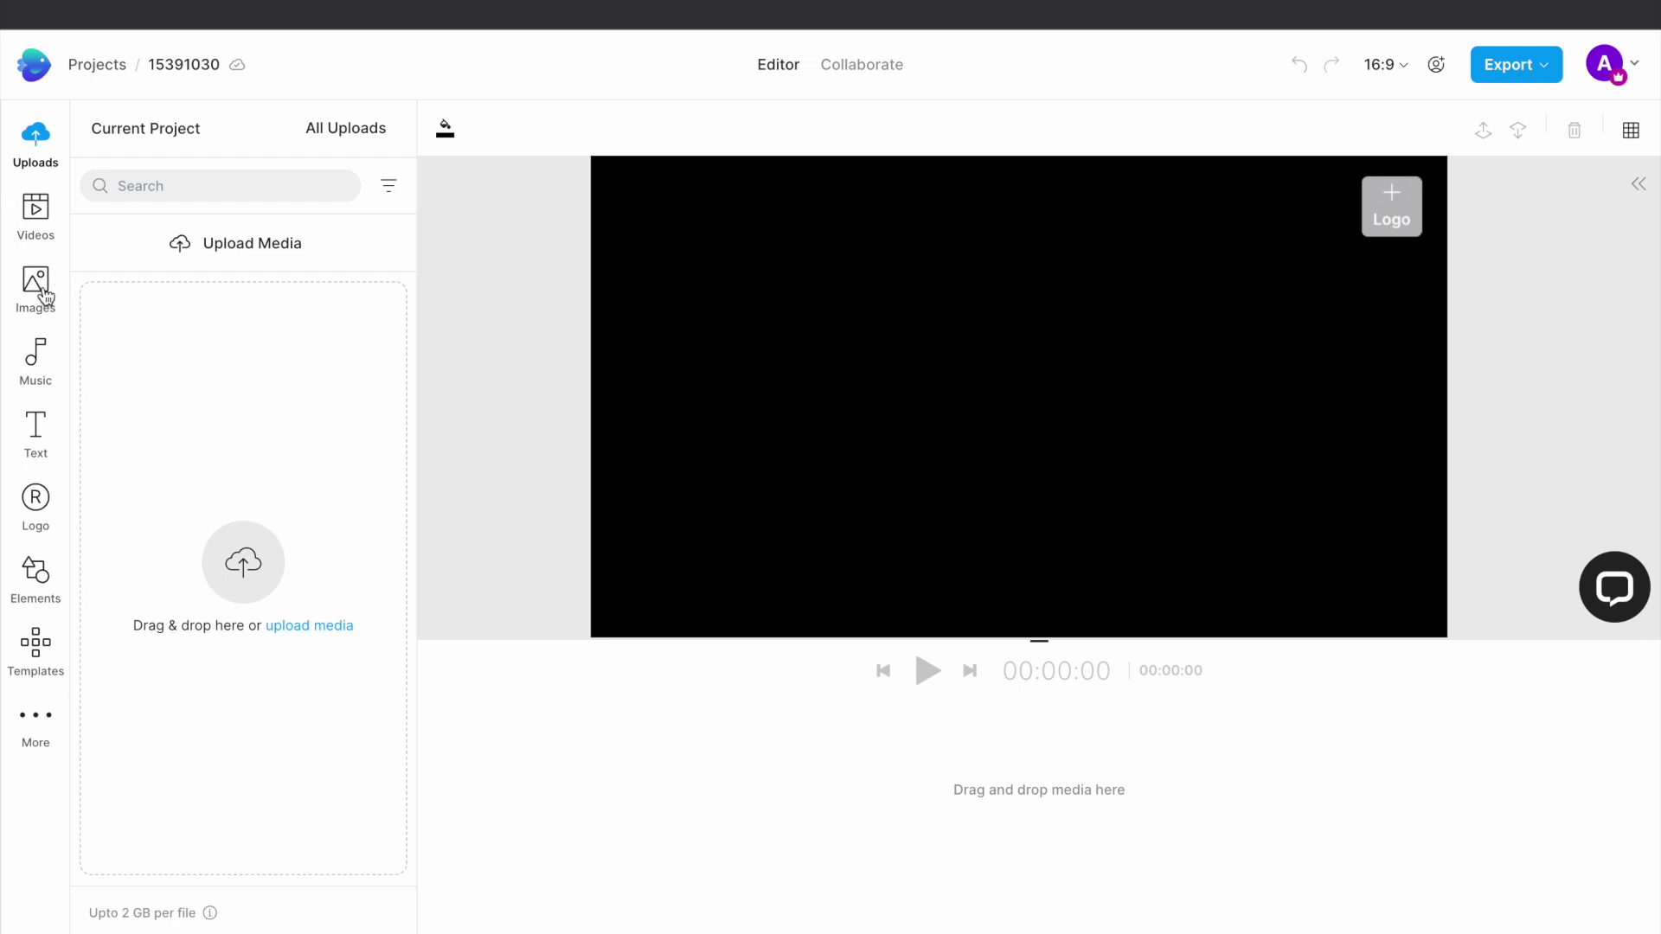
pyautogui.click(43, 294)
pyautogui.click(212, 282)
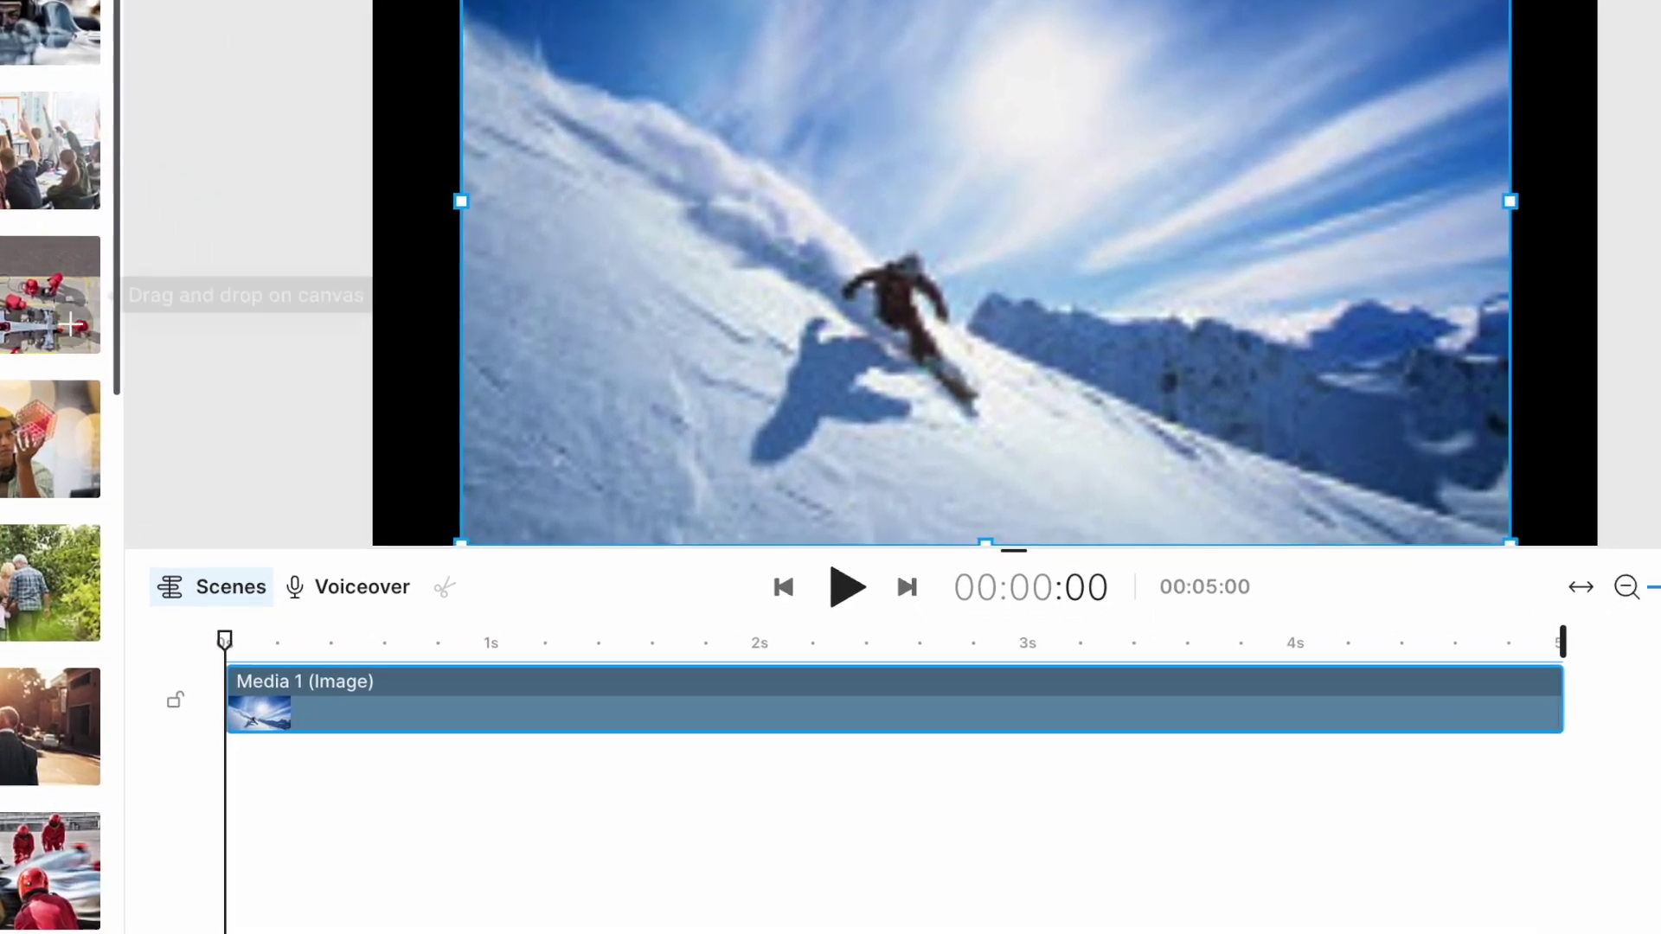
pyautogui.click(356, 587)
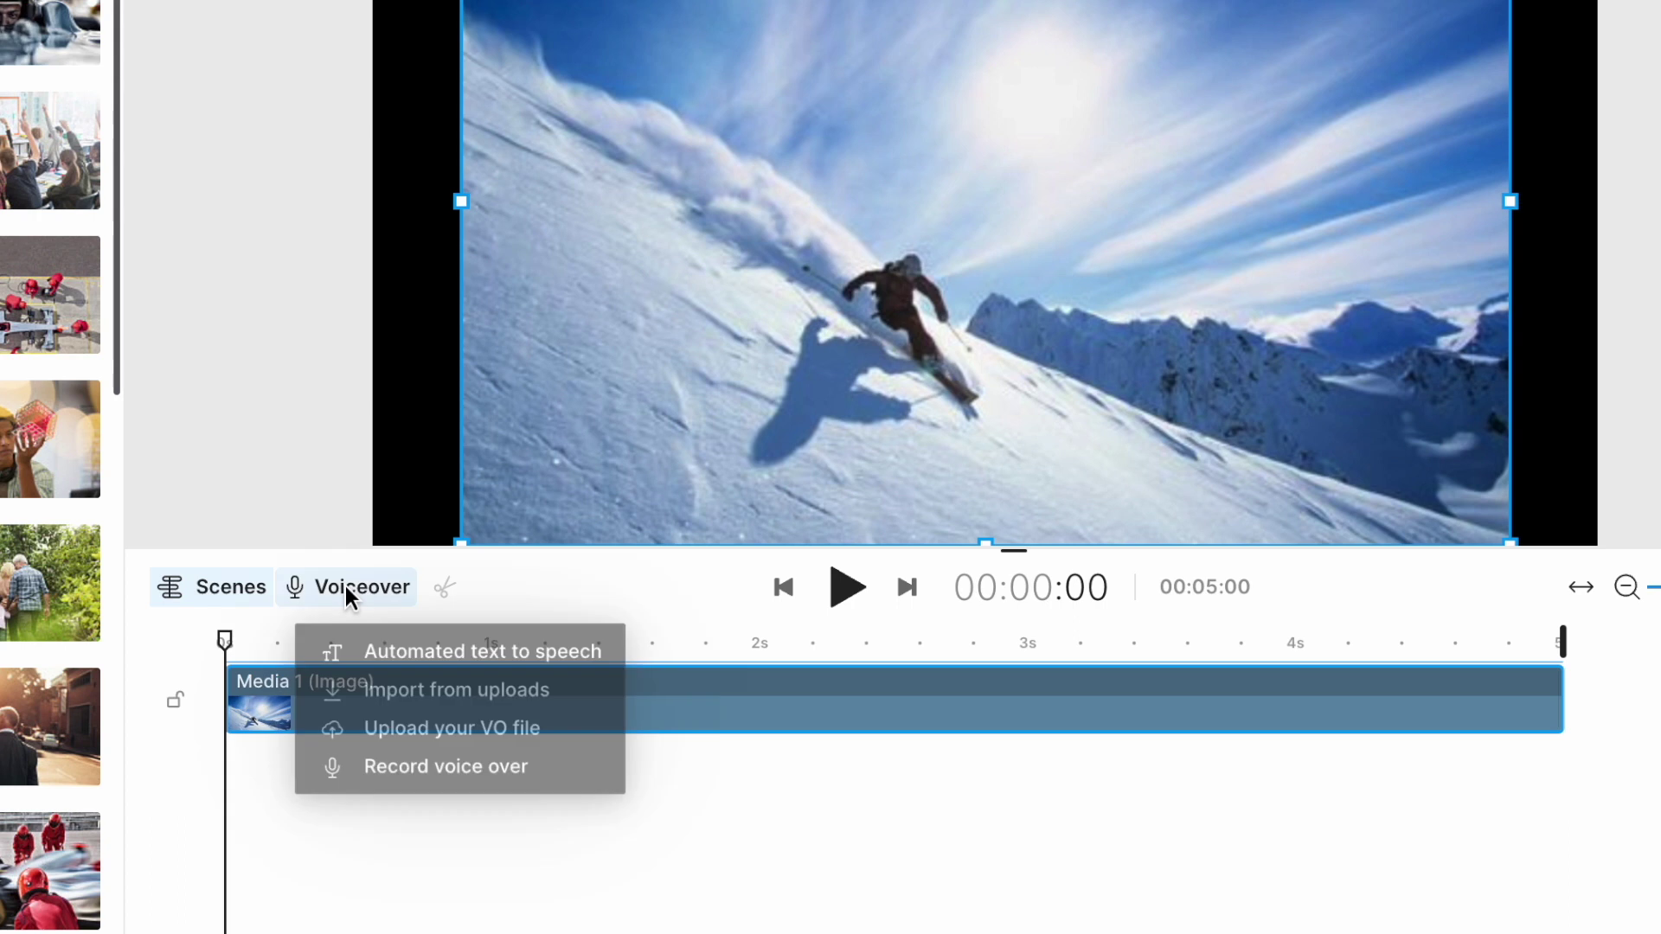
# - Record a 41-second voiceover, add it, and stretch the skier image clip to 00:41:04
pyautogui.click(418, 783)
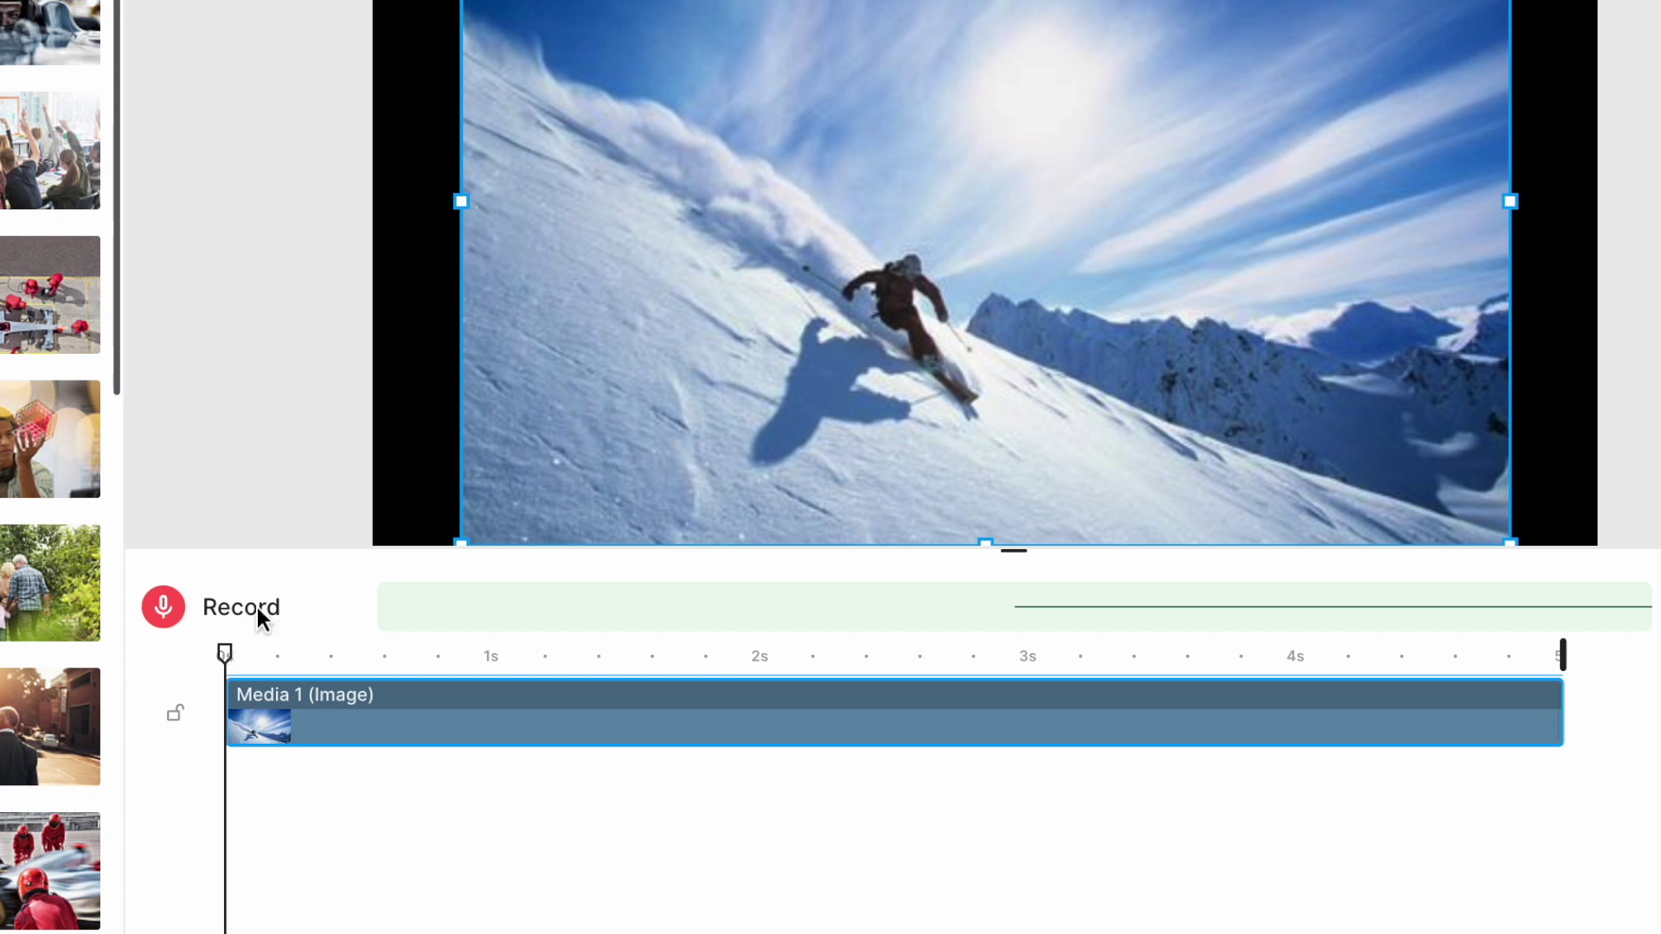
pyautogui.click(161, 609)
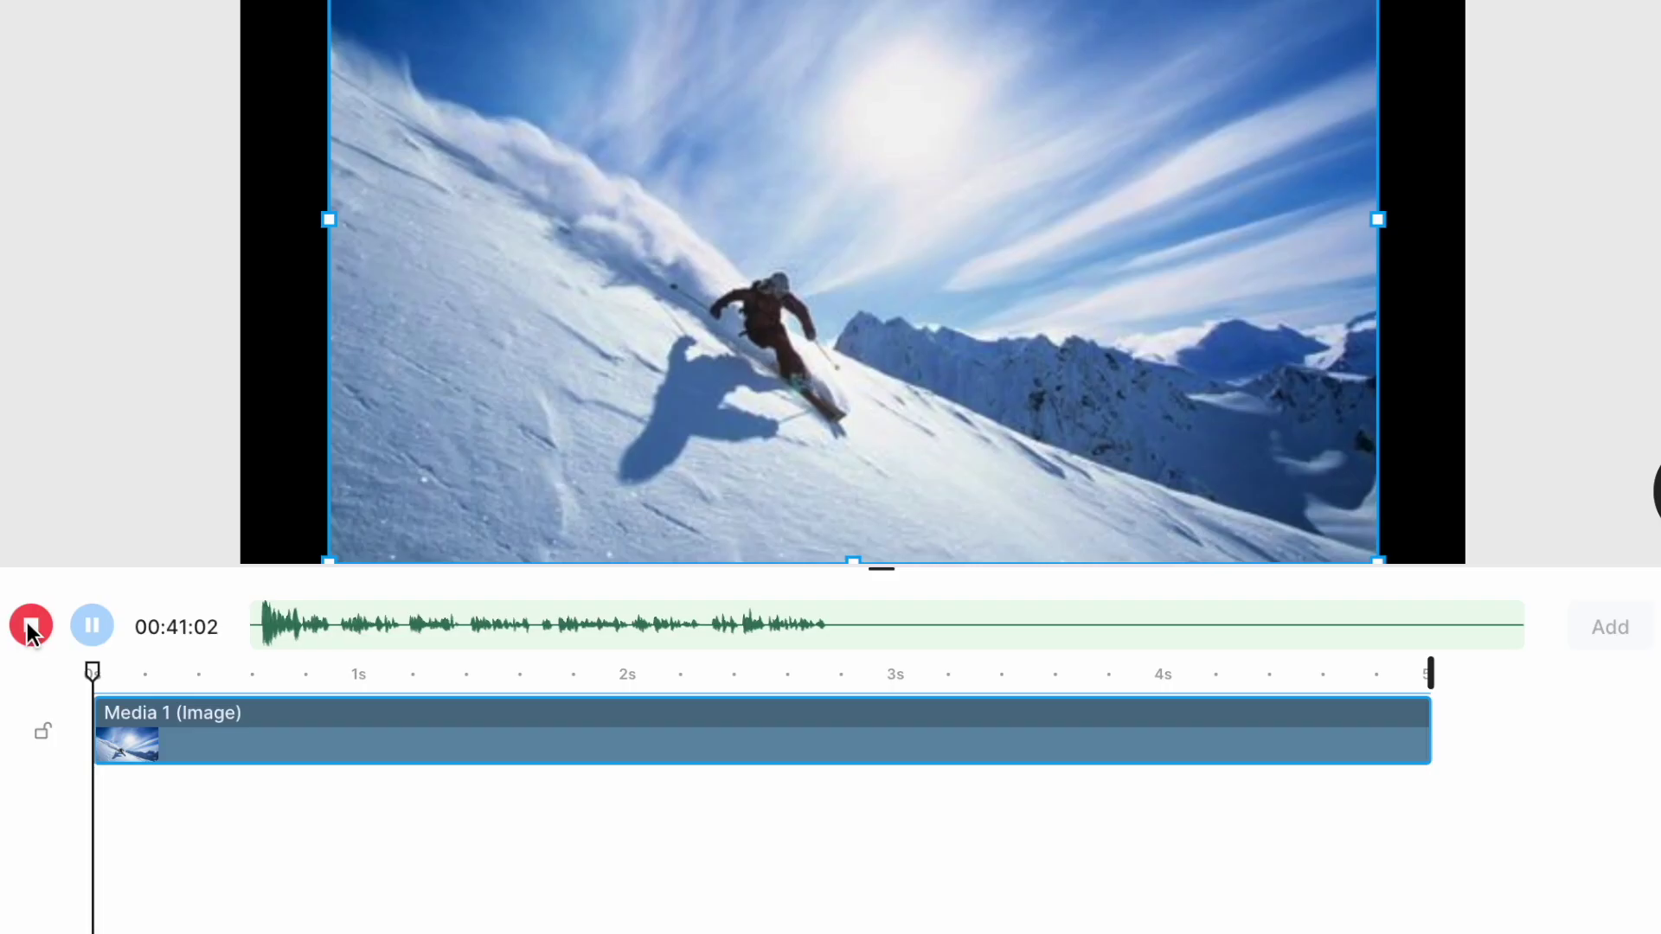
pyautogui.click(0, 678)
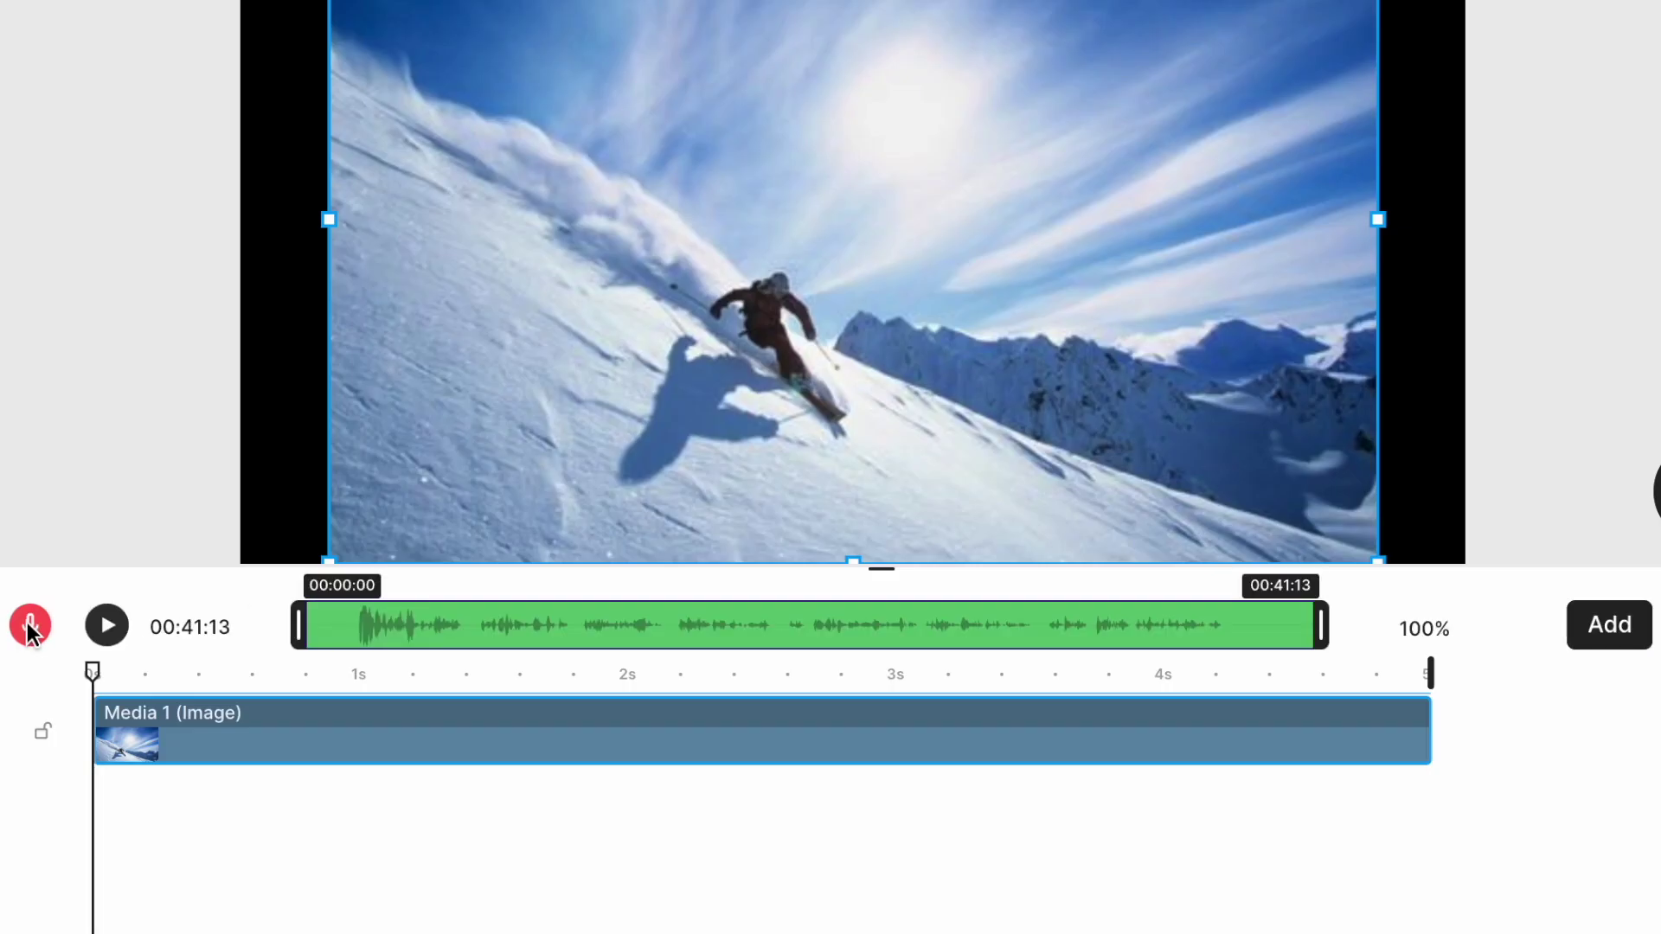
pyautogui.click(1609, 624)
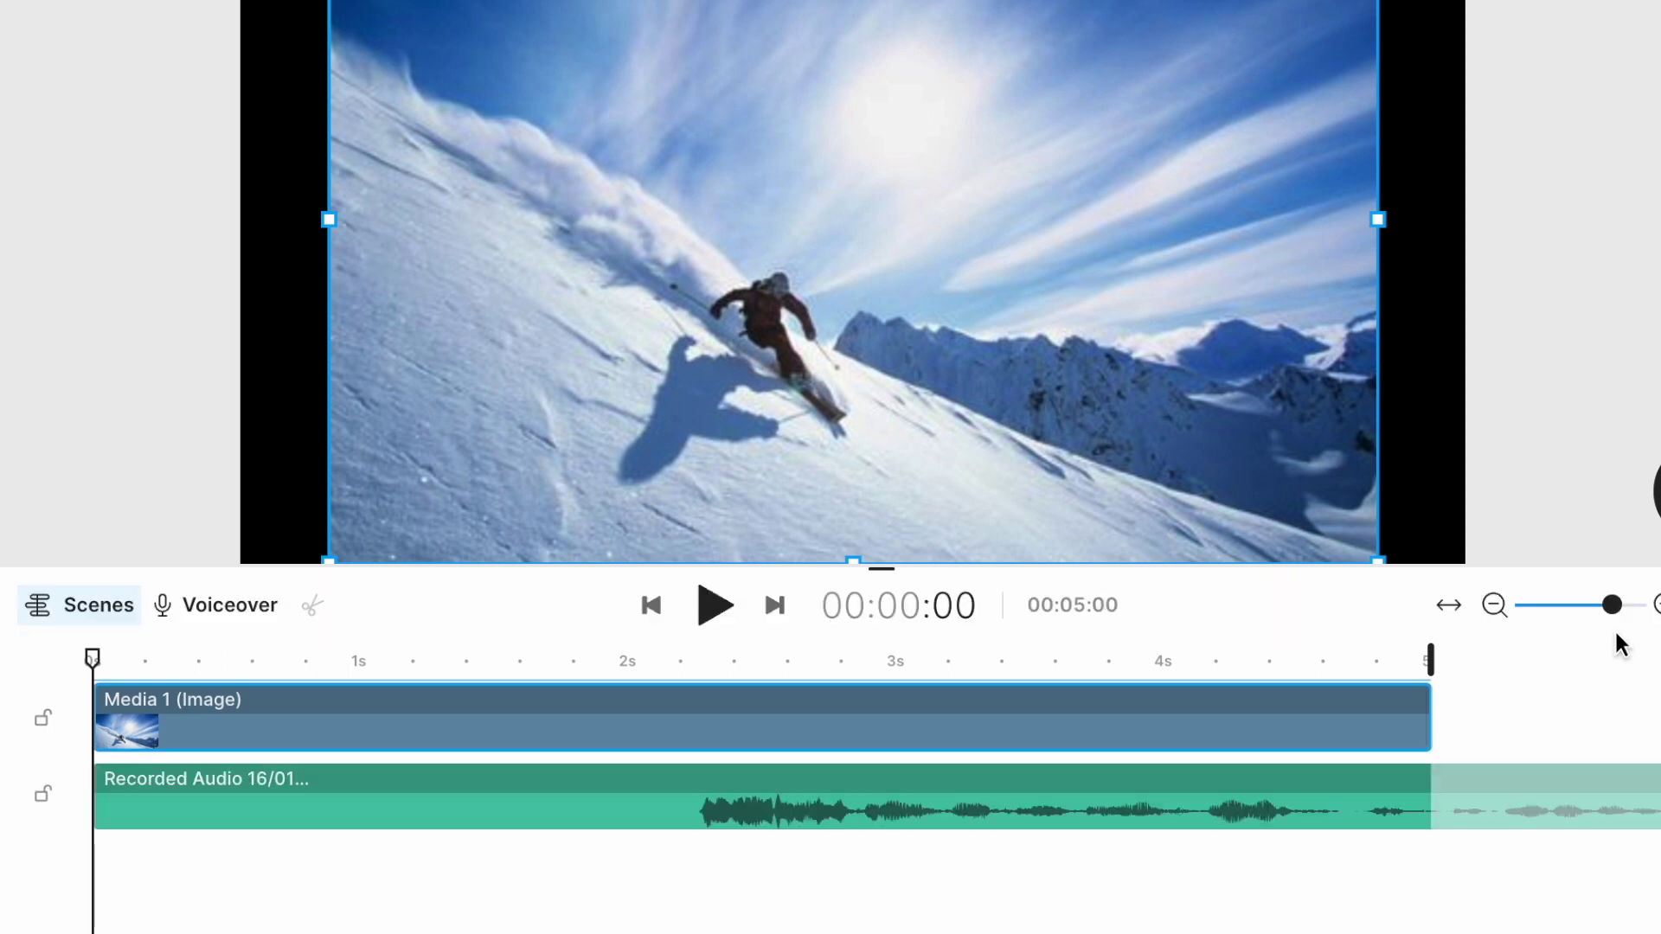
pyautogui.moveTo(305, 712); pyautogui.dragTo(1522, 692)
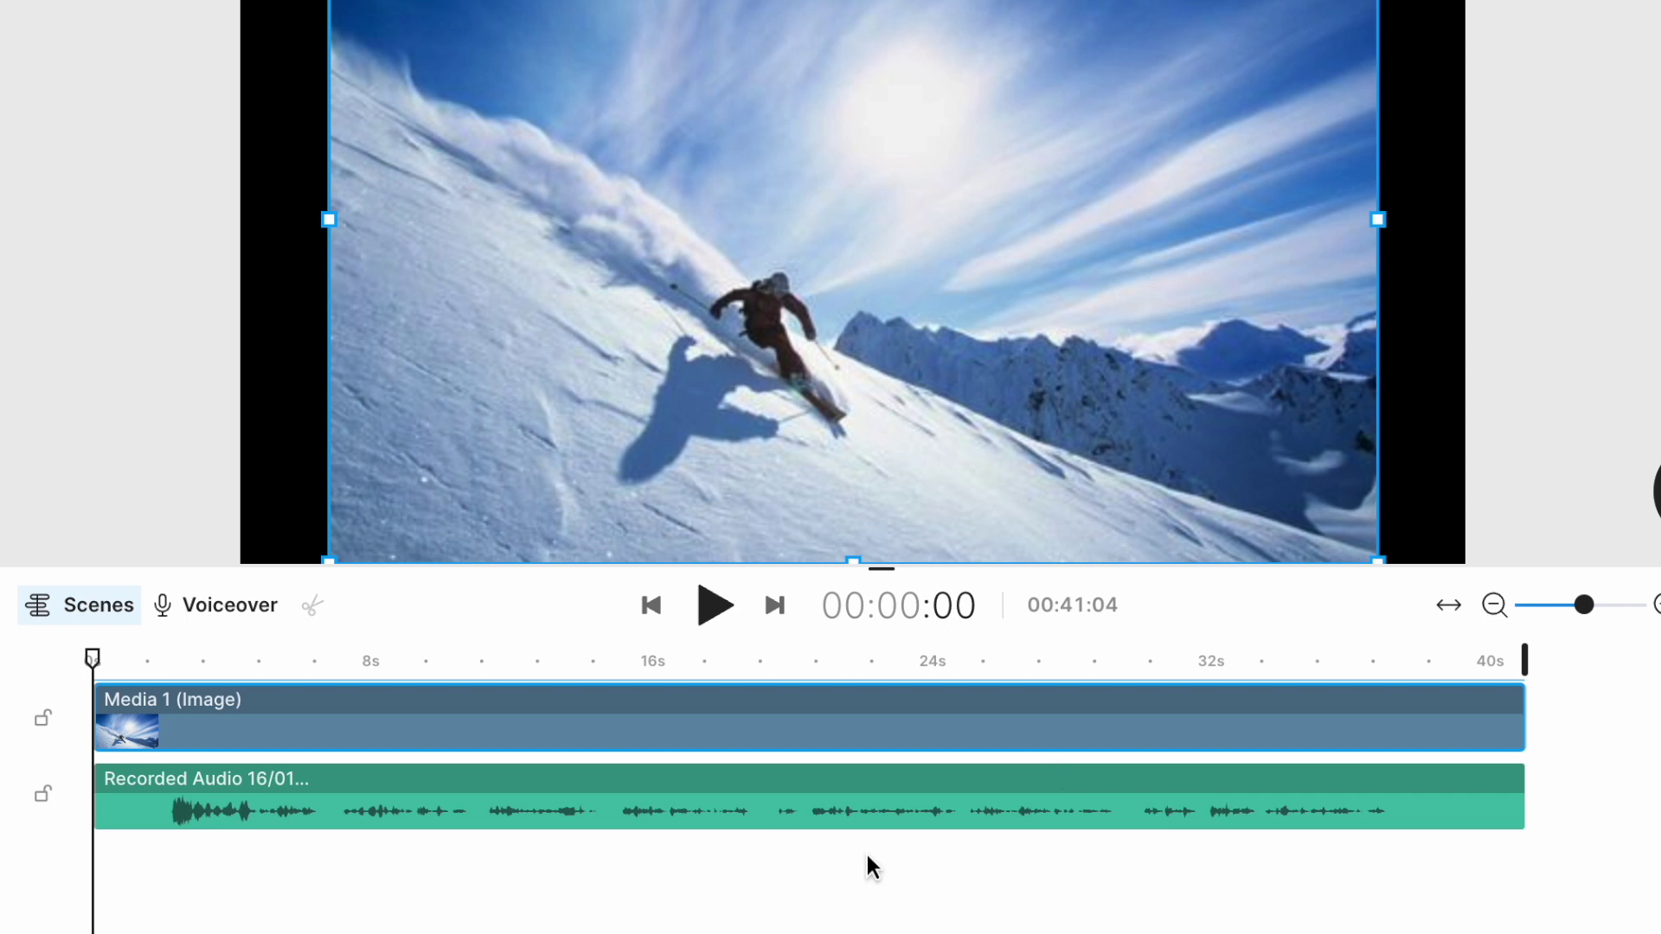
# - Zoom into the timeline to edit the voiceover's first twelve seconds precisely
pyautogui.moveTo(1584, 605); pyautogui.dragTo(1606, 619)
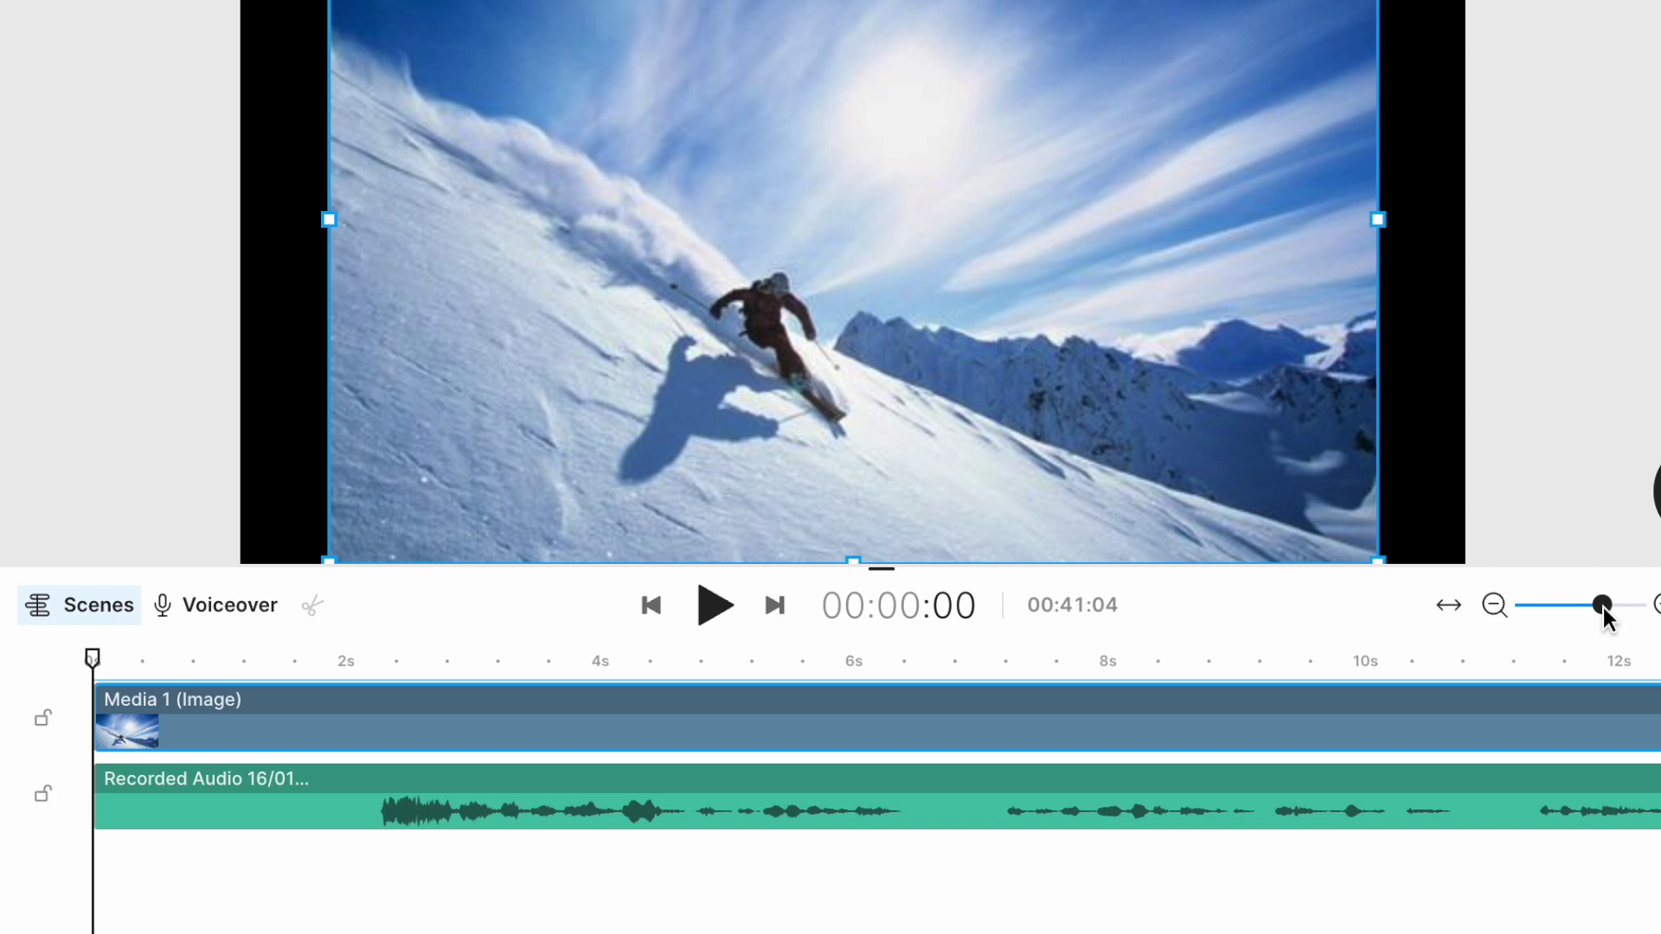
# - Split the voiceover at about 2 s and again near 6 s
pyautogui.moveTo(289, 705); pyautogui.dragTo(369, 708)
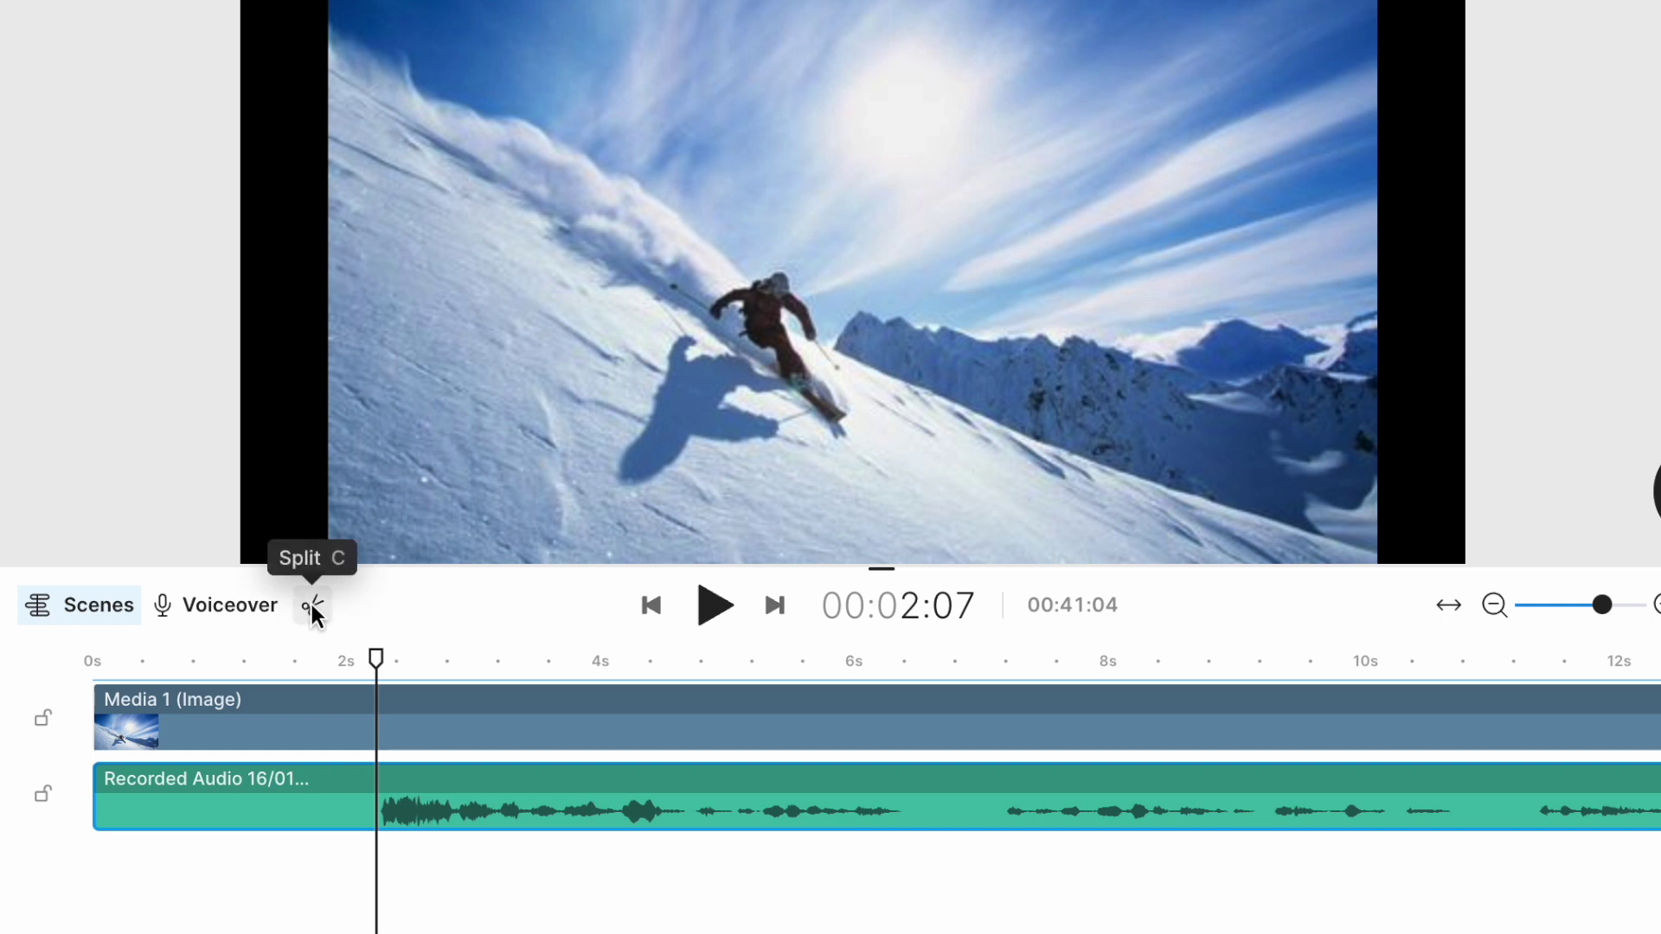
pyautogui.click(311, 603)
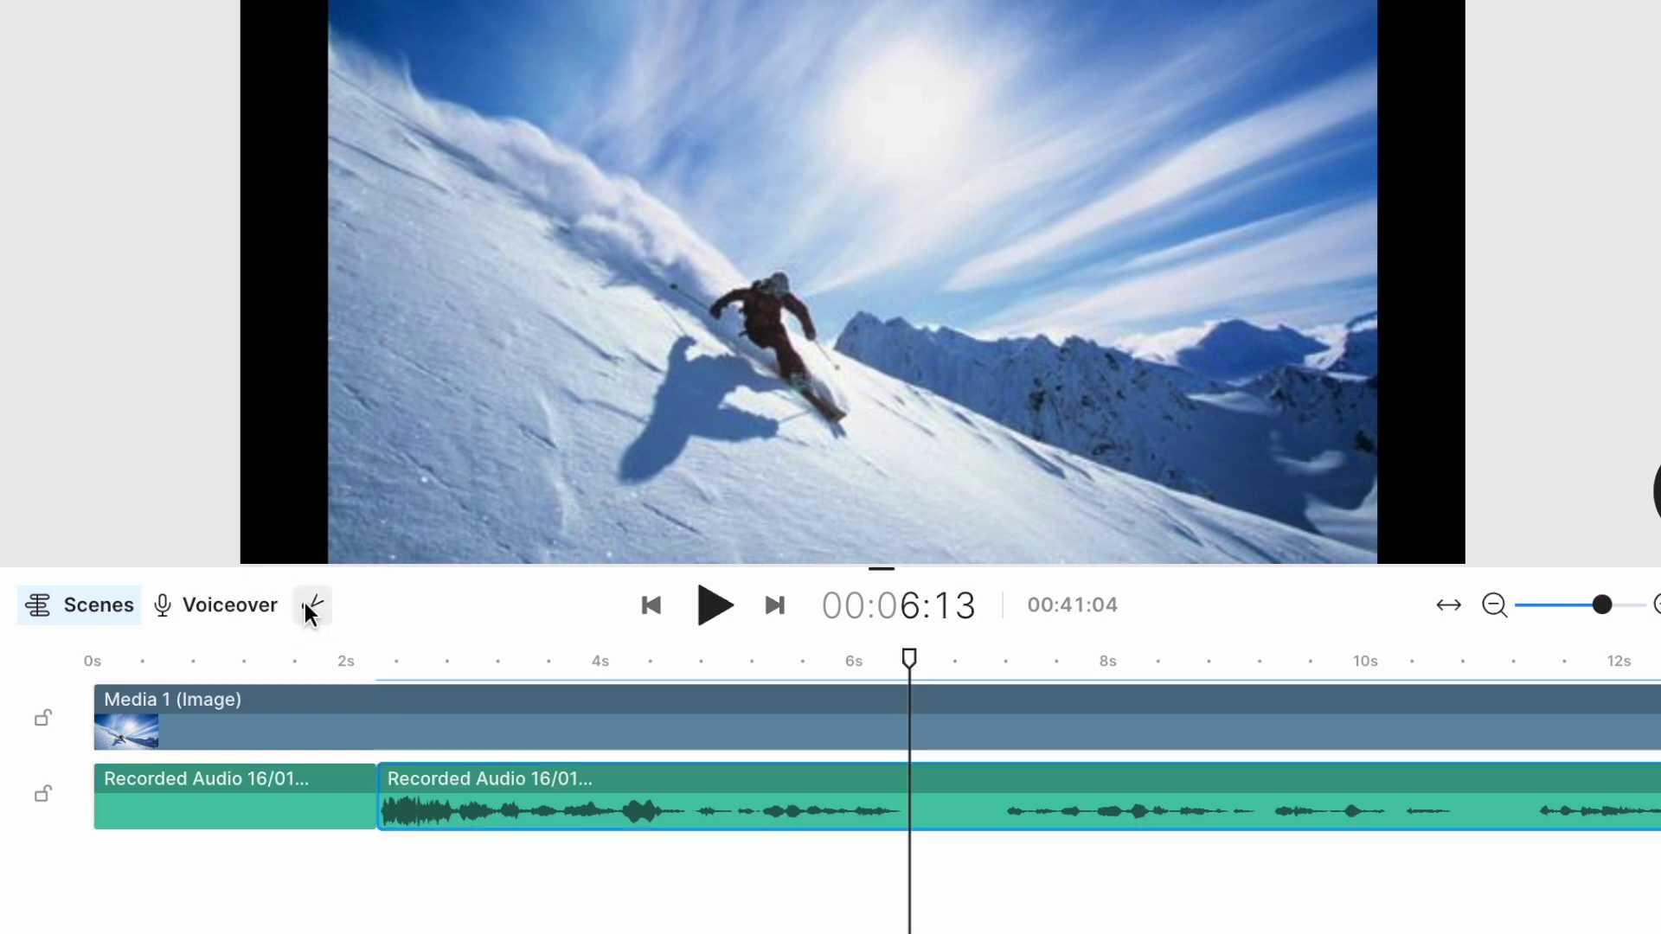
pyautogui.click(308, 601)
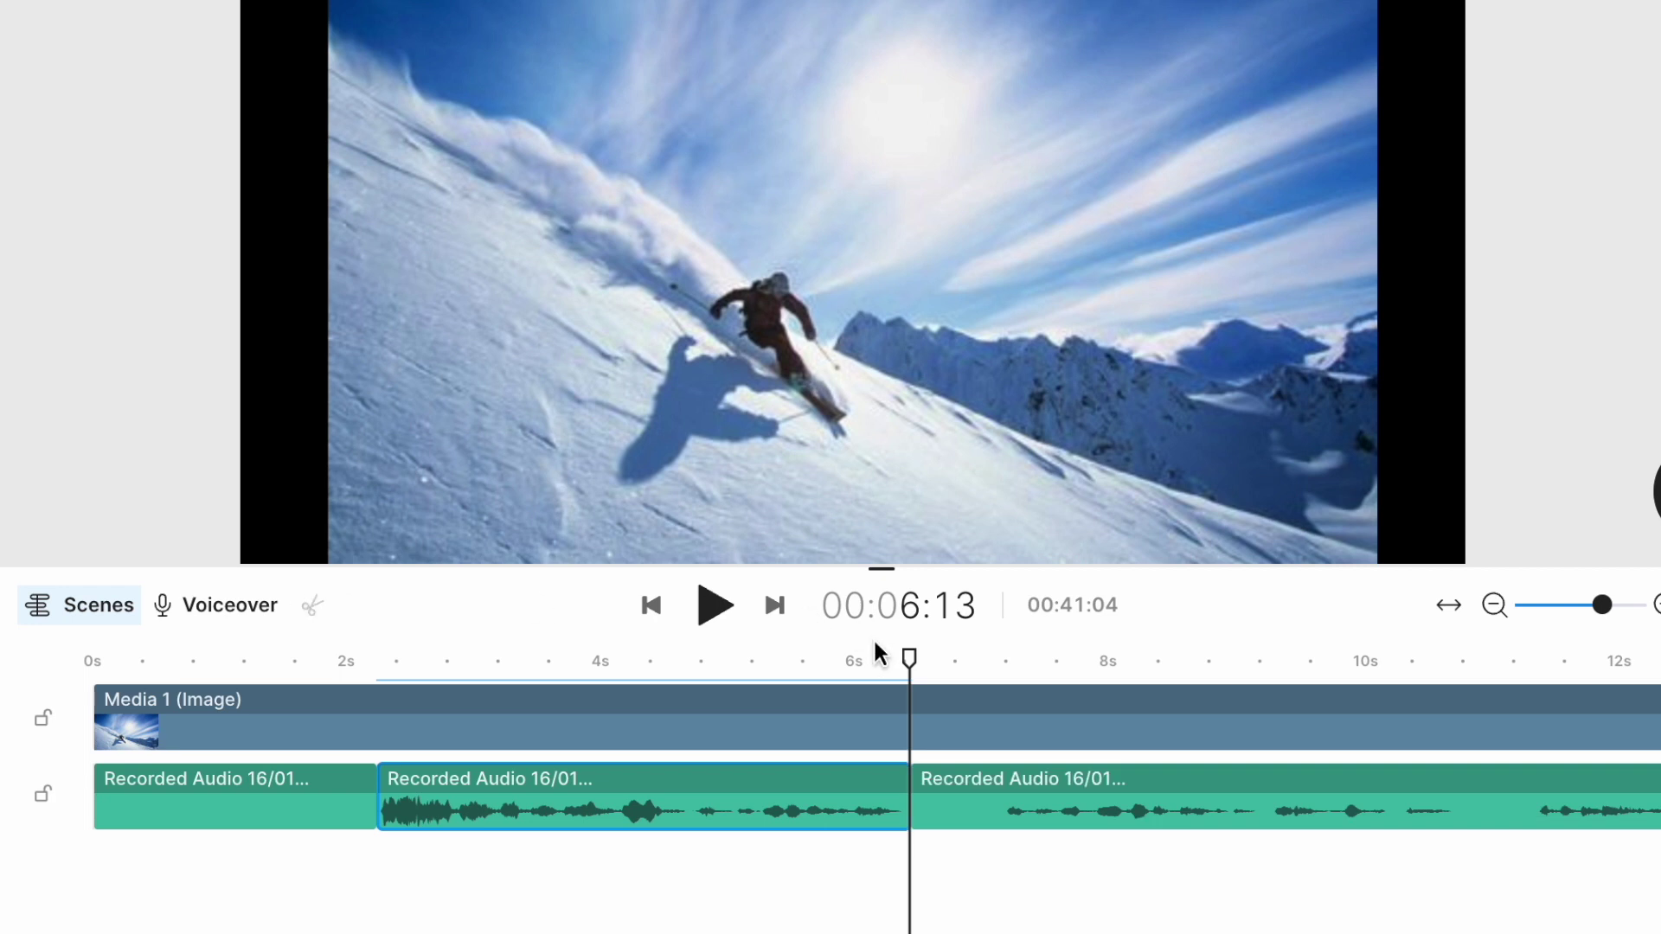
# - Cut out the short voiceover piece near 7 s and close the resulting gap
pyautogui.moveTo(908, 658); pyautogui.dragTo(991, 674)
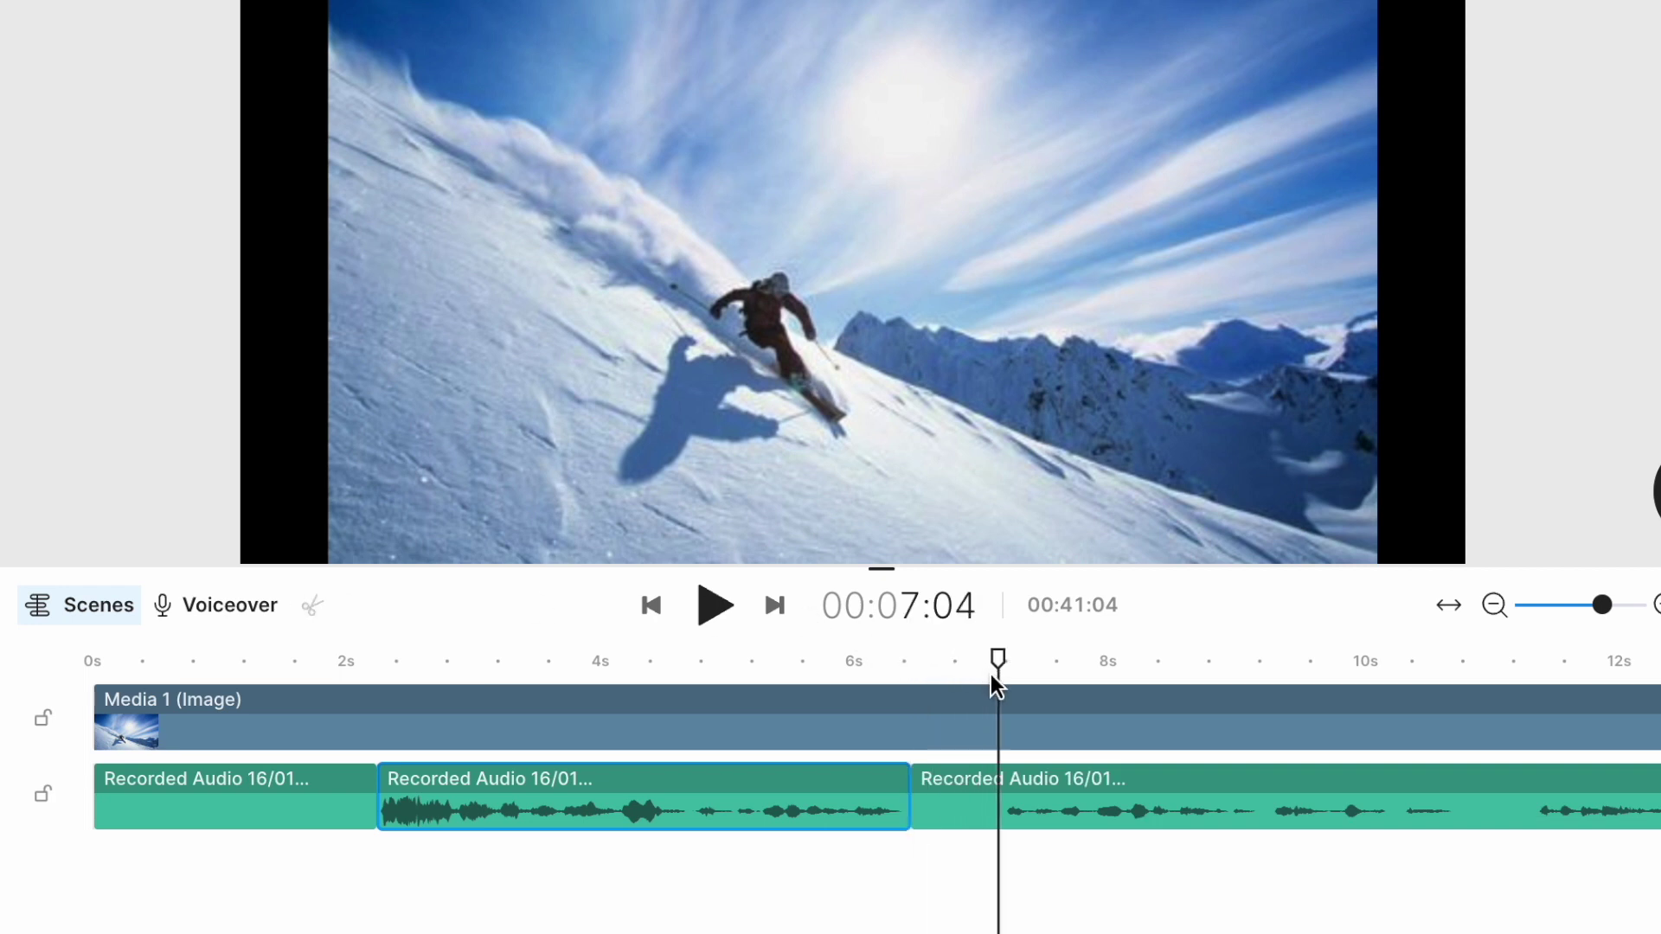
pyautogui.click(1001, 811)
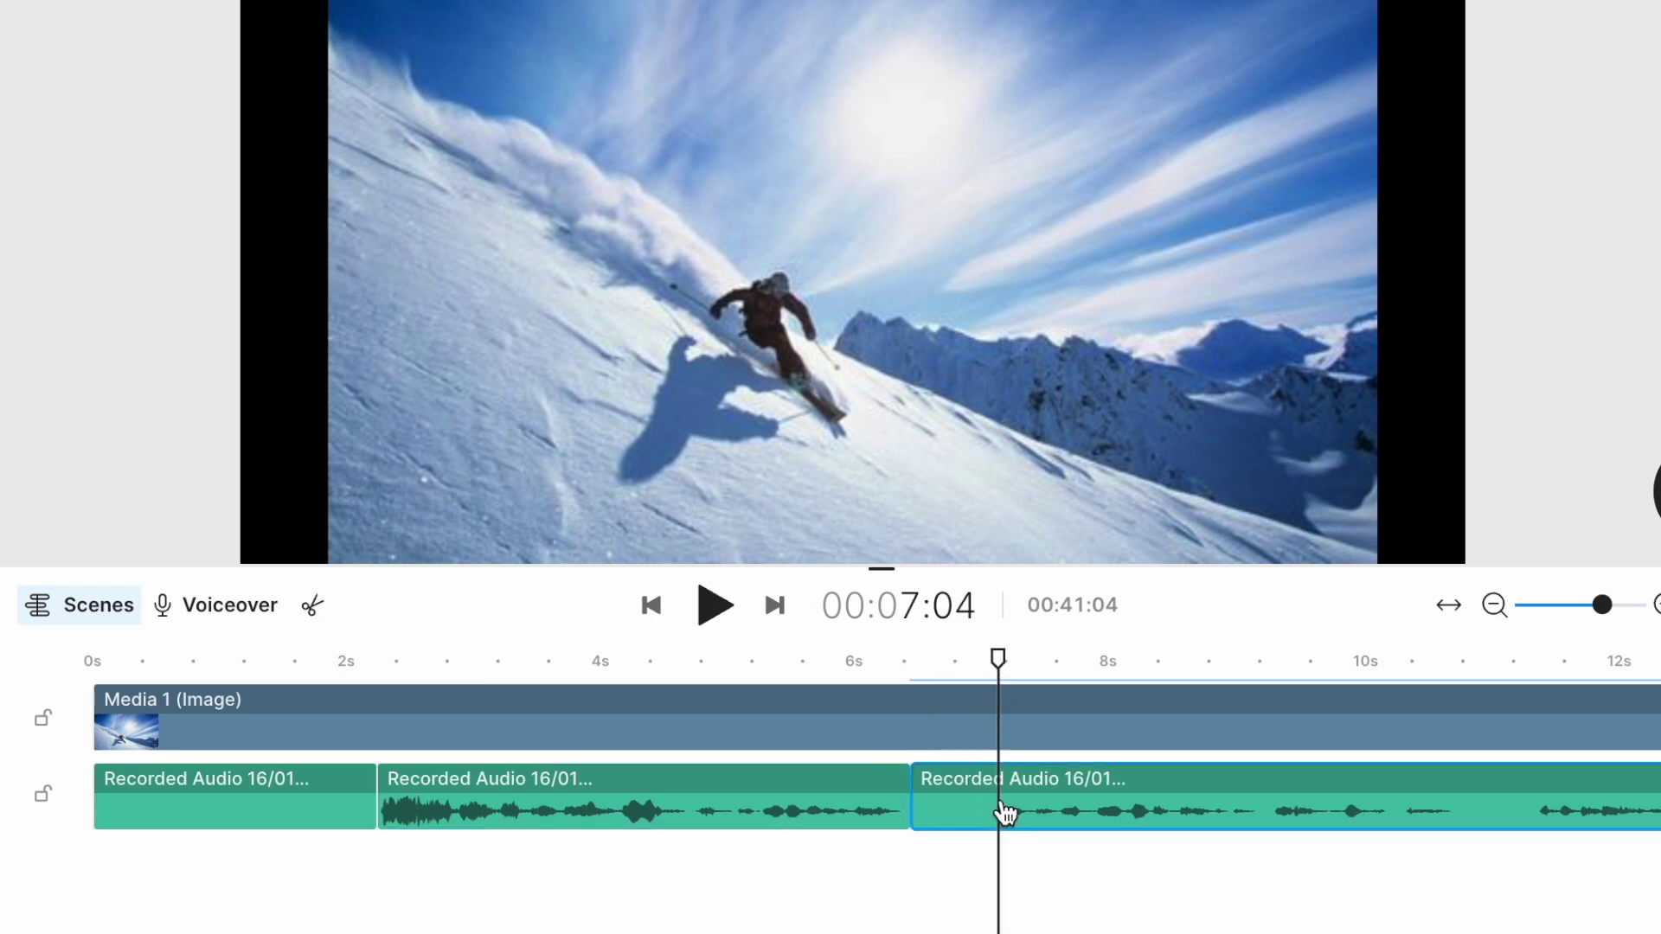
pyautogui.click(317, 604)
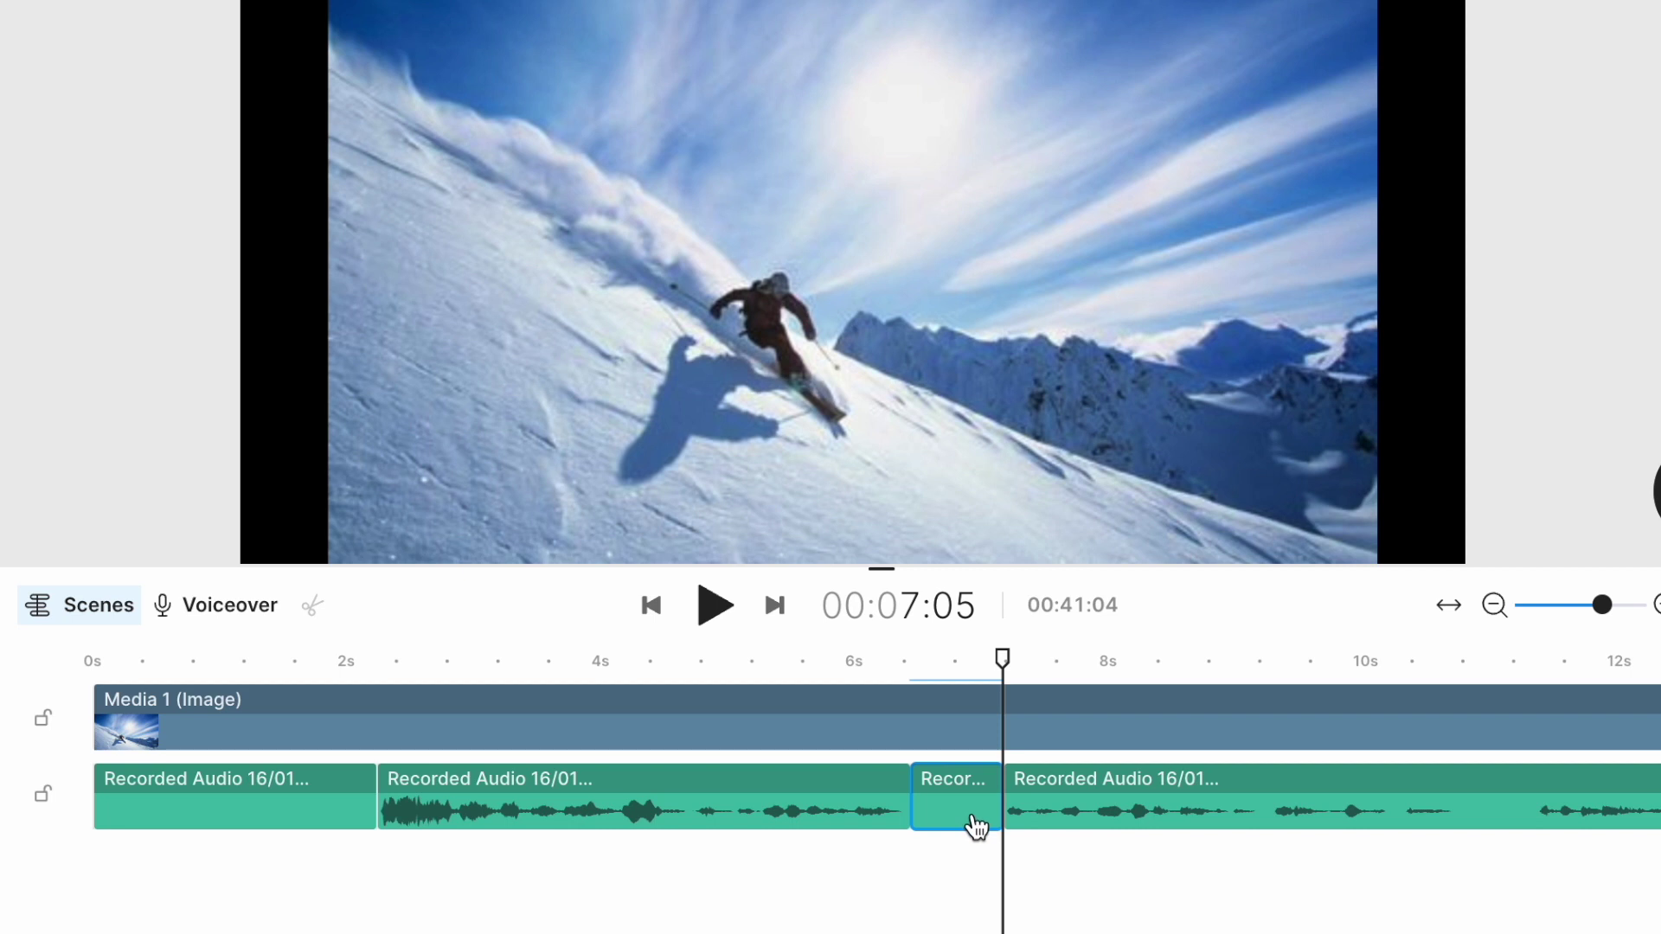
pyautogui.press('Delete')
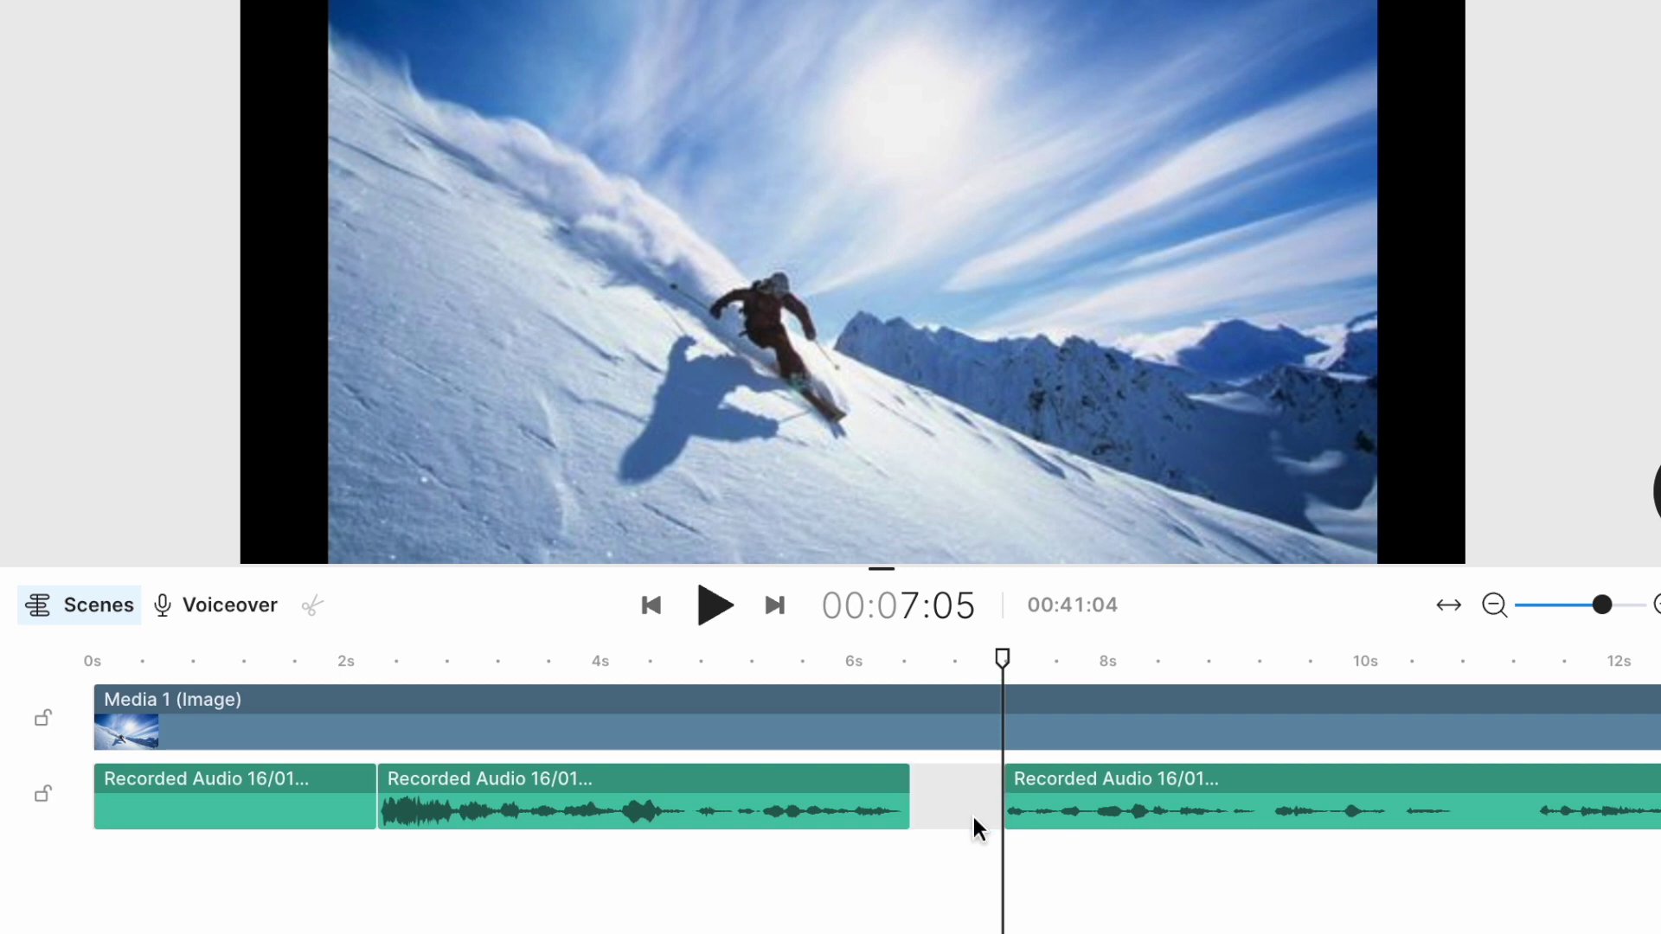
pyautogui.click(973, 818)
pyautogui.press('Delete')
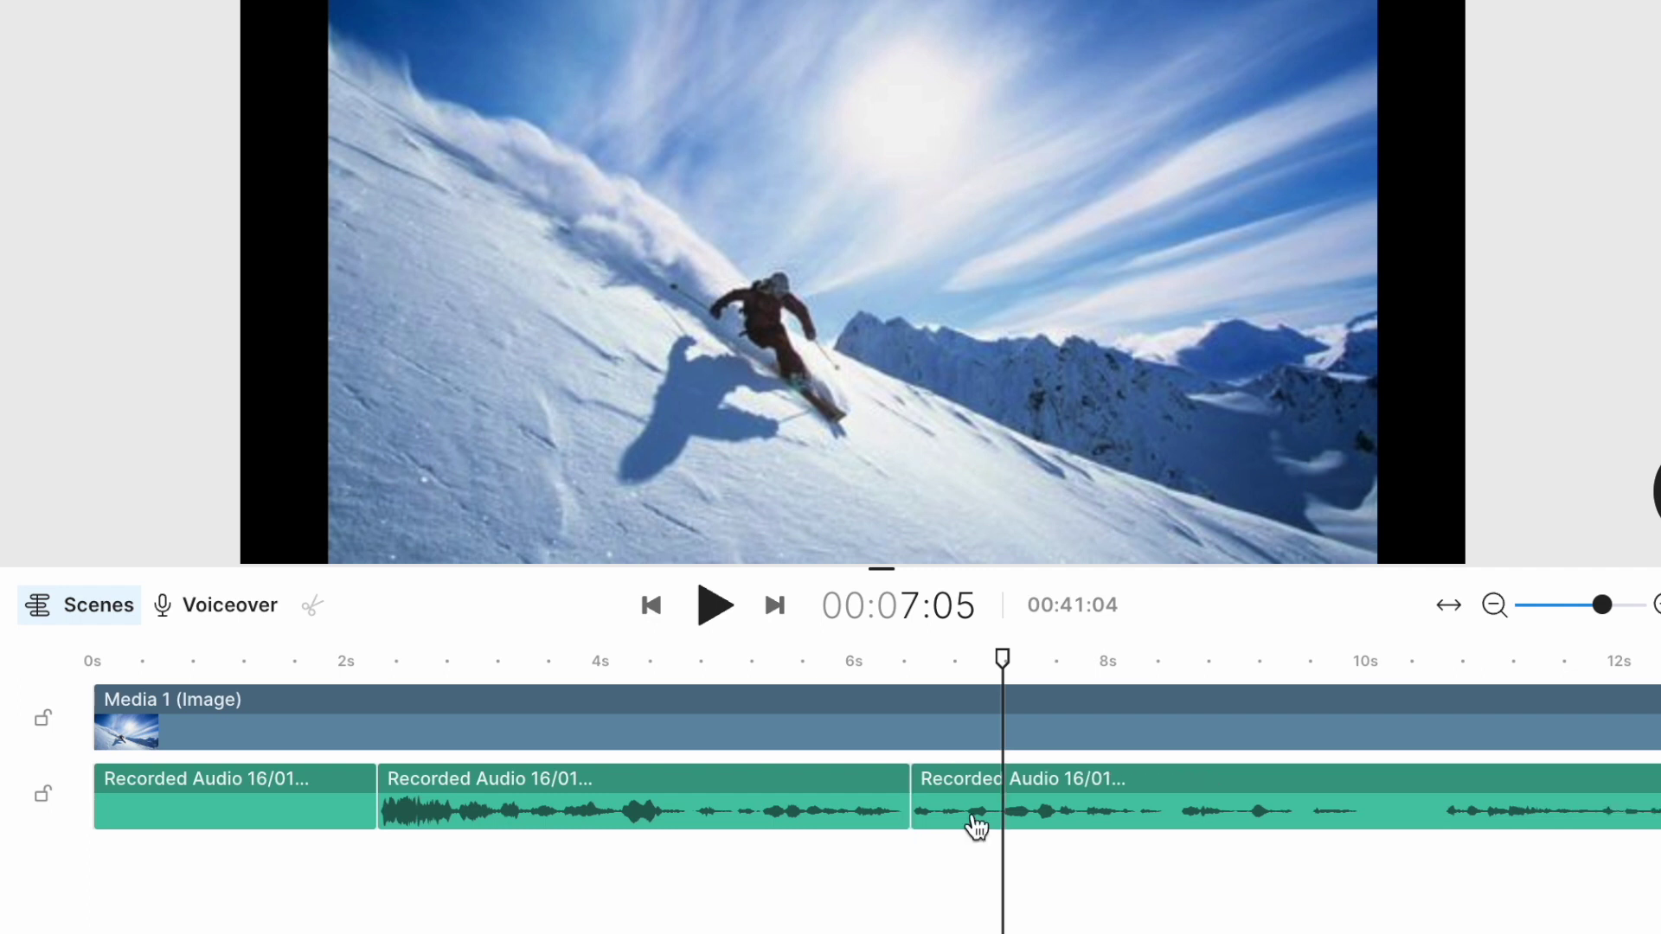
pyautogui.click(211, 809)
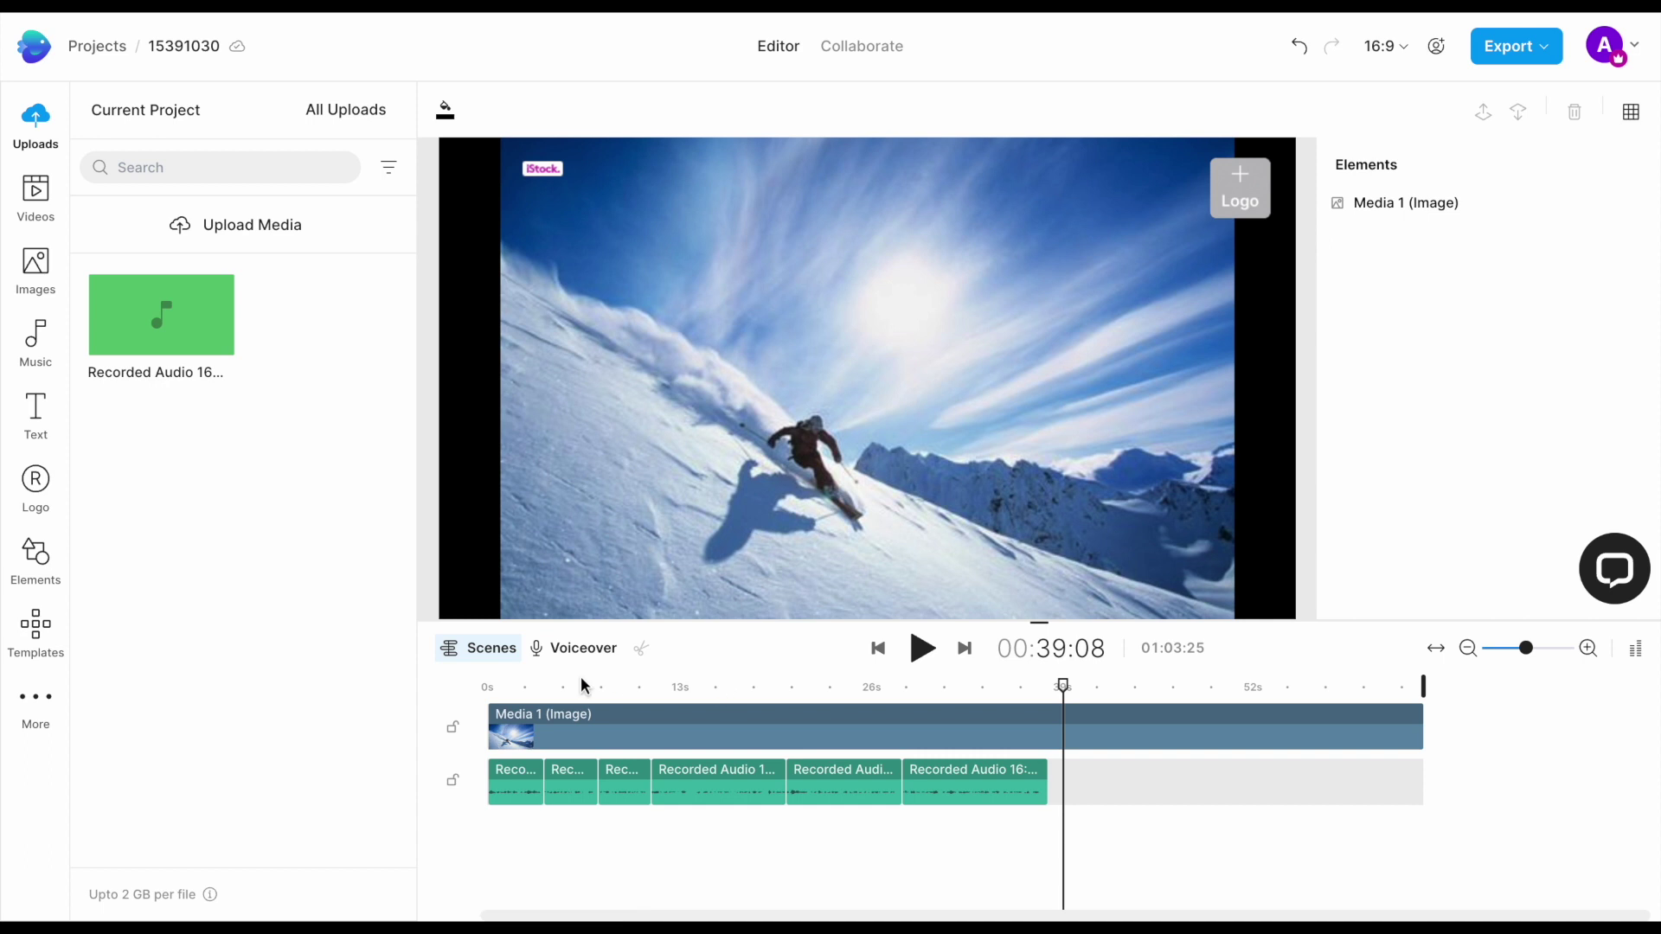
# - Play the edited voiceover's first few seconds from the timeline start over the skier image, then pause
pyautogui.click(487, 688)
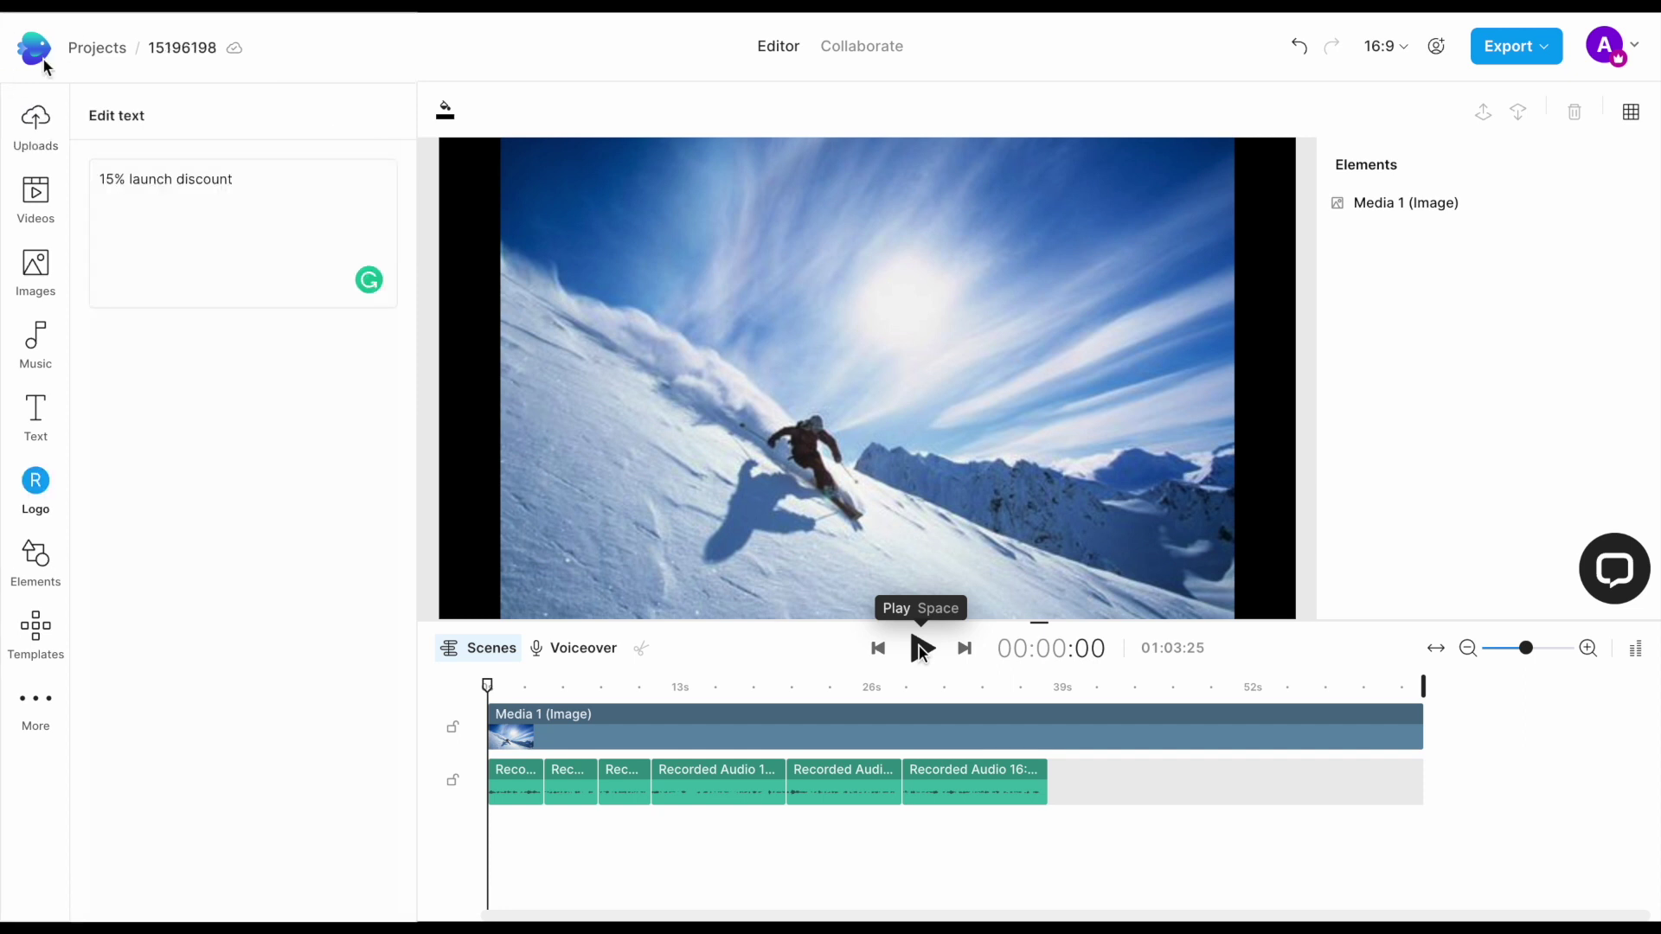
pyautogui.click(39, 128)
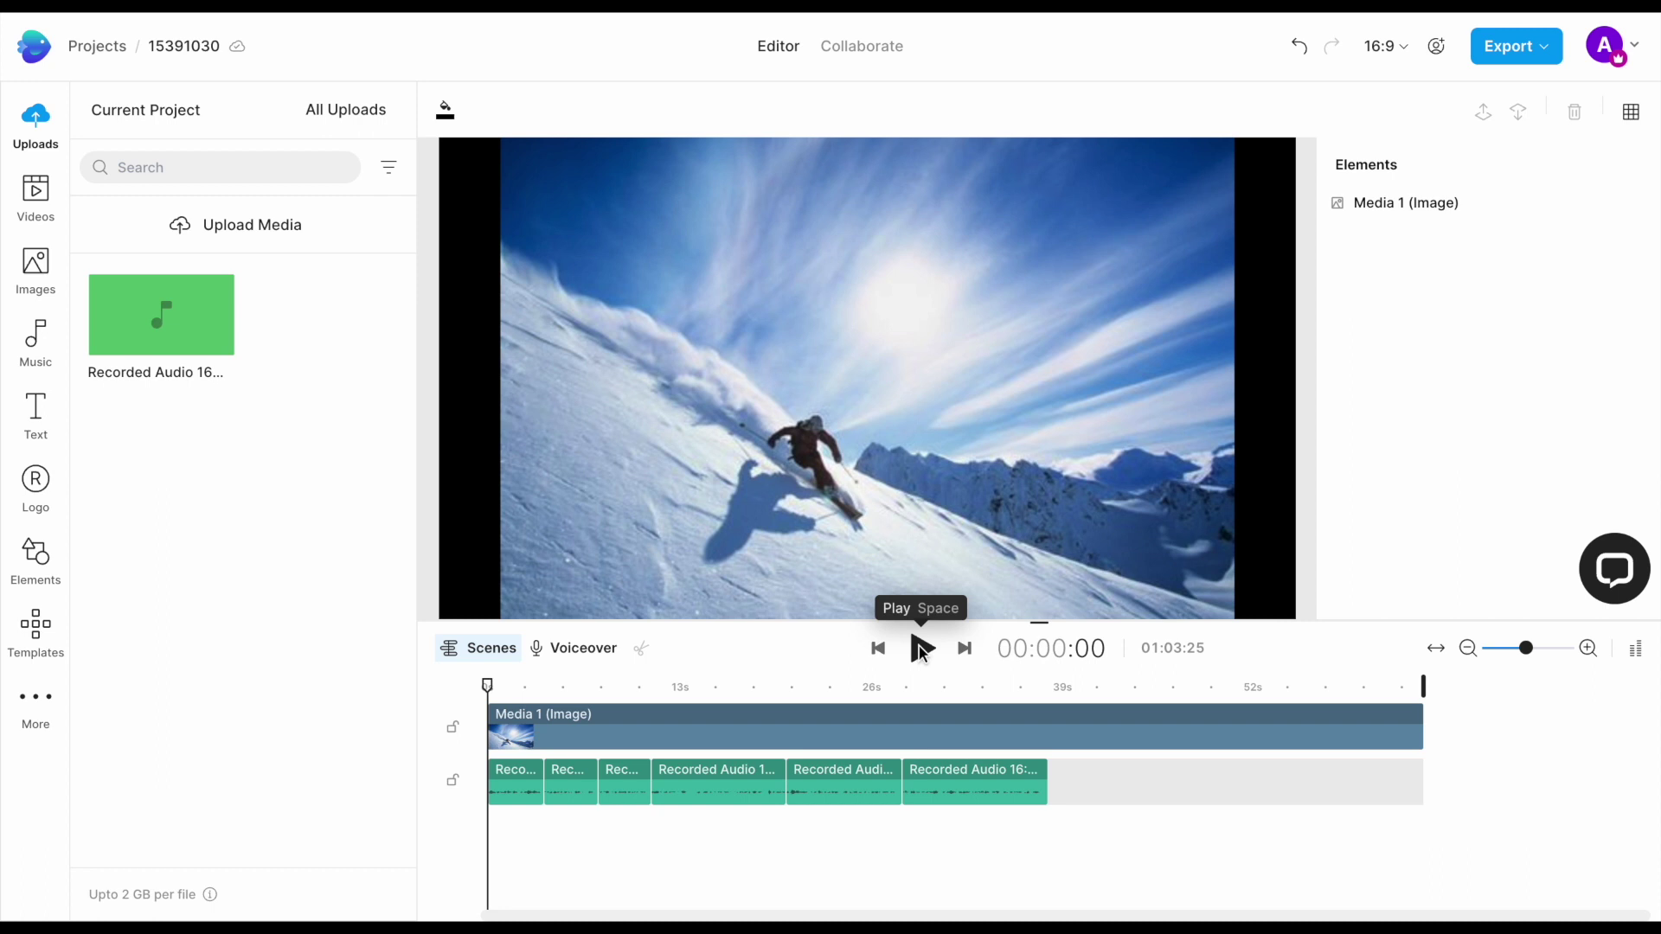
pyautogui.click(922, 648)
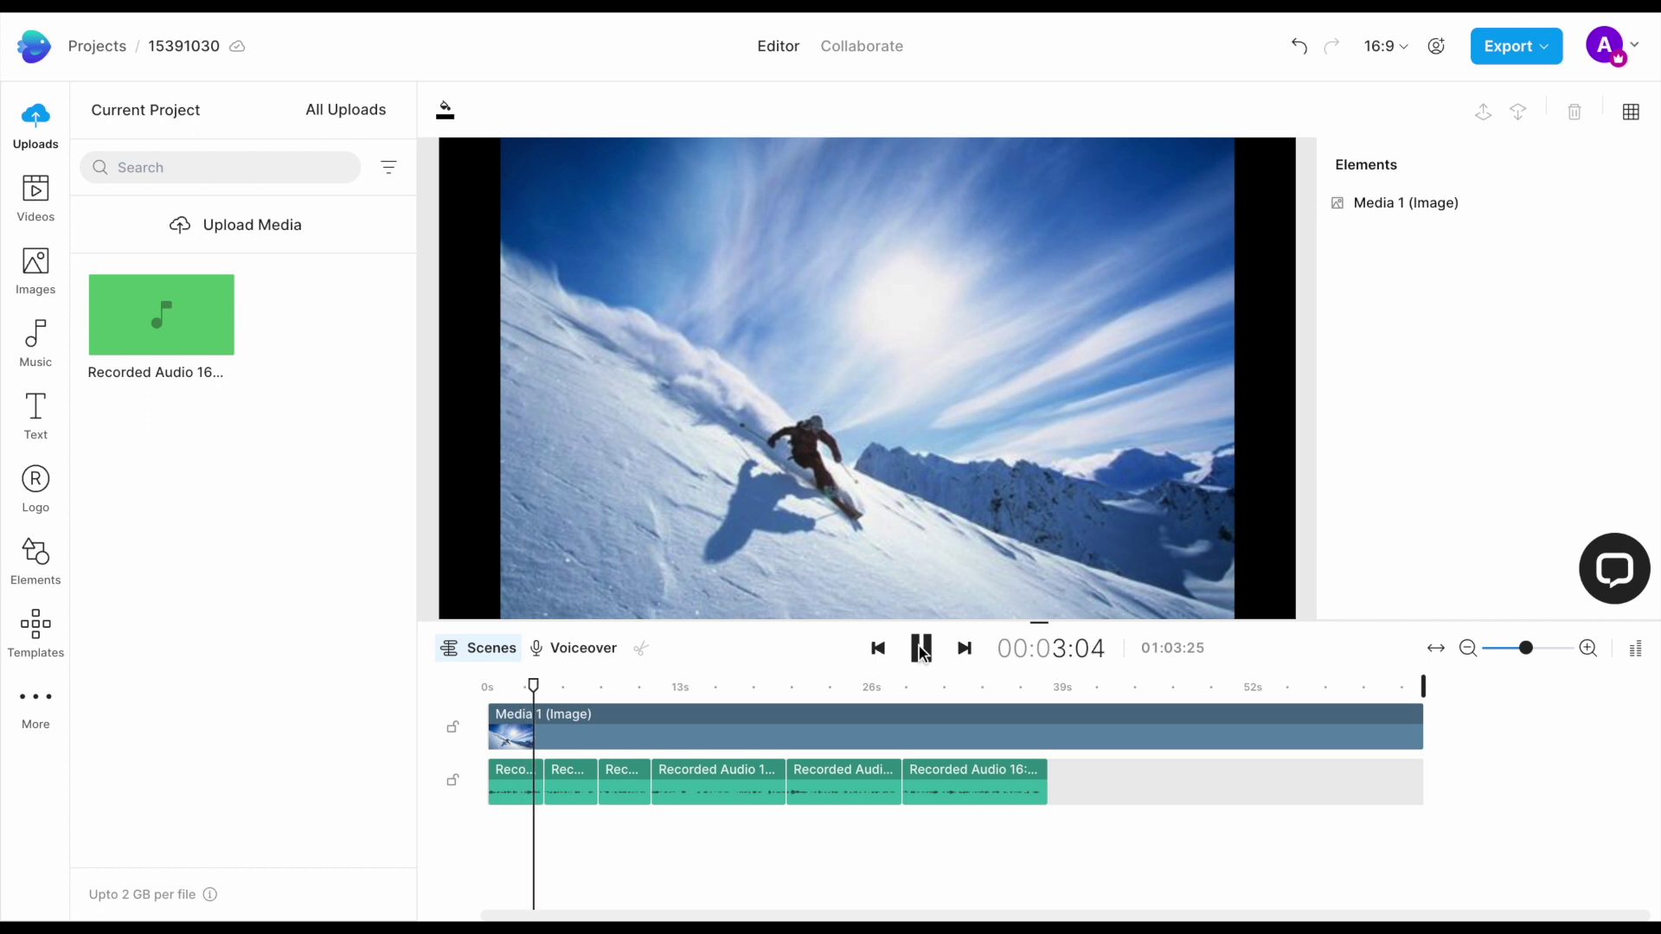
pyautogui.click(922, 650)
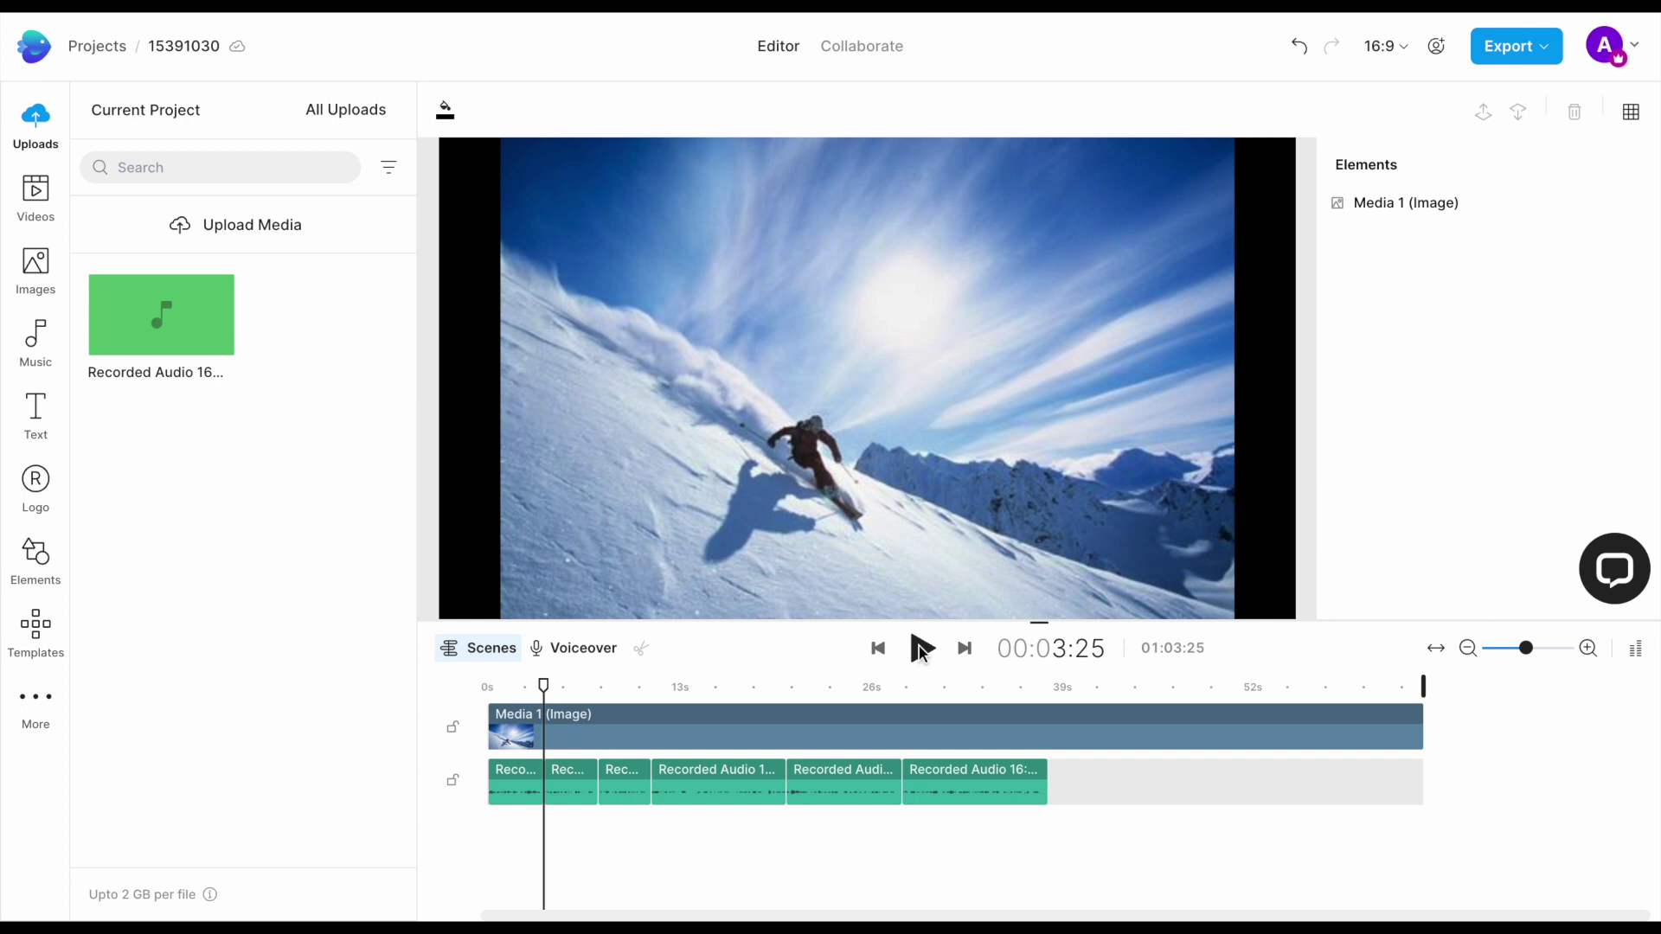
# - Search stock videos for 'beautiful beach' and add the 20-second palm-tree aerial clip at 0s
pyautogui.click(39, 195)
pyautogui.write('beaut')
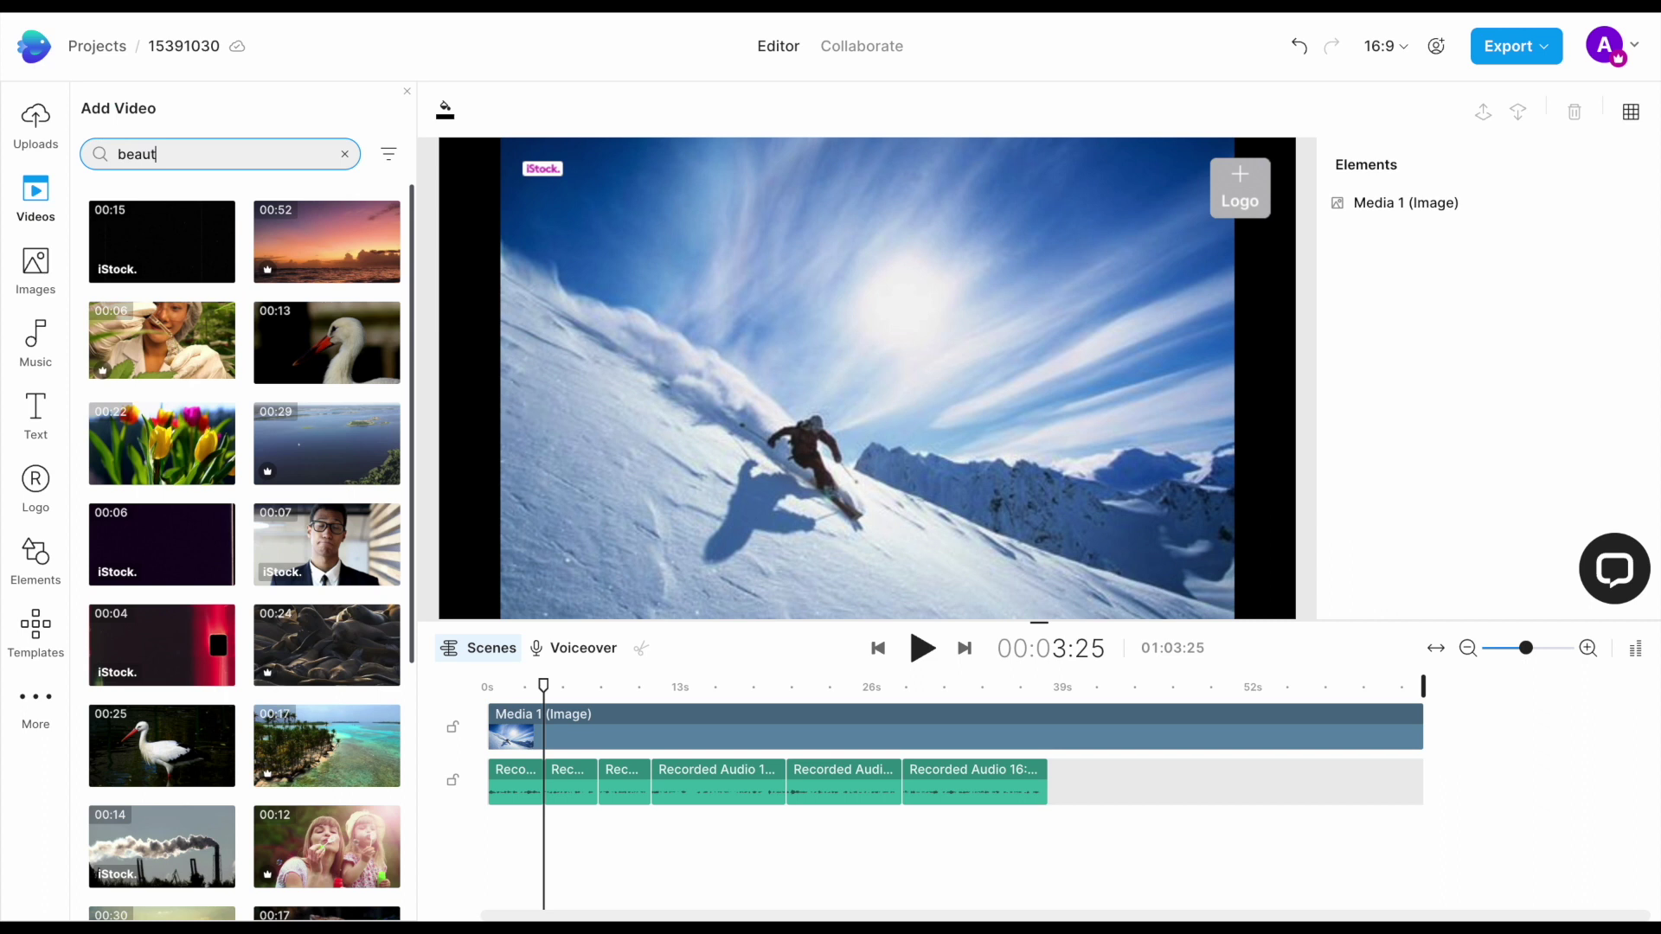
pyautogui.write('iful beach')
pyautogui.press('Return')
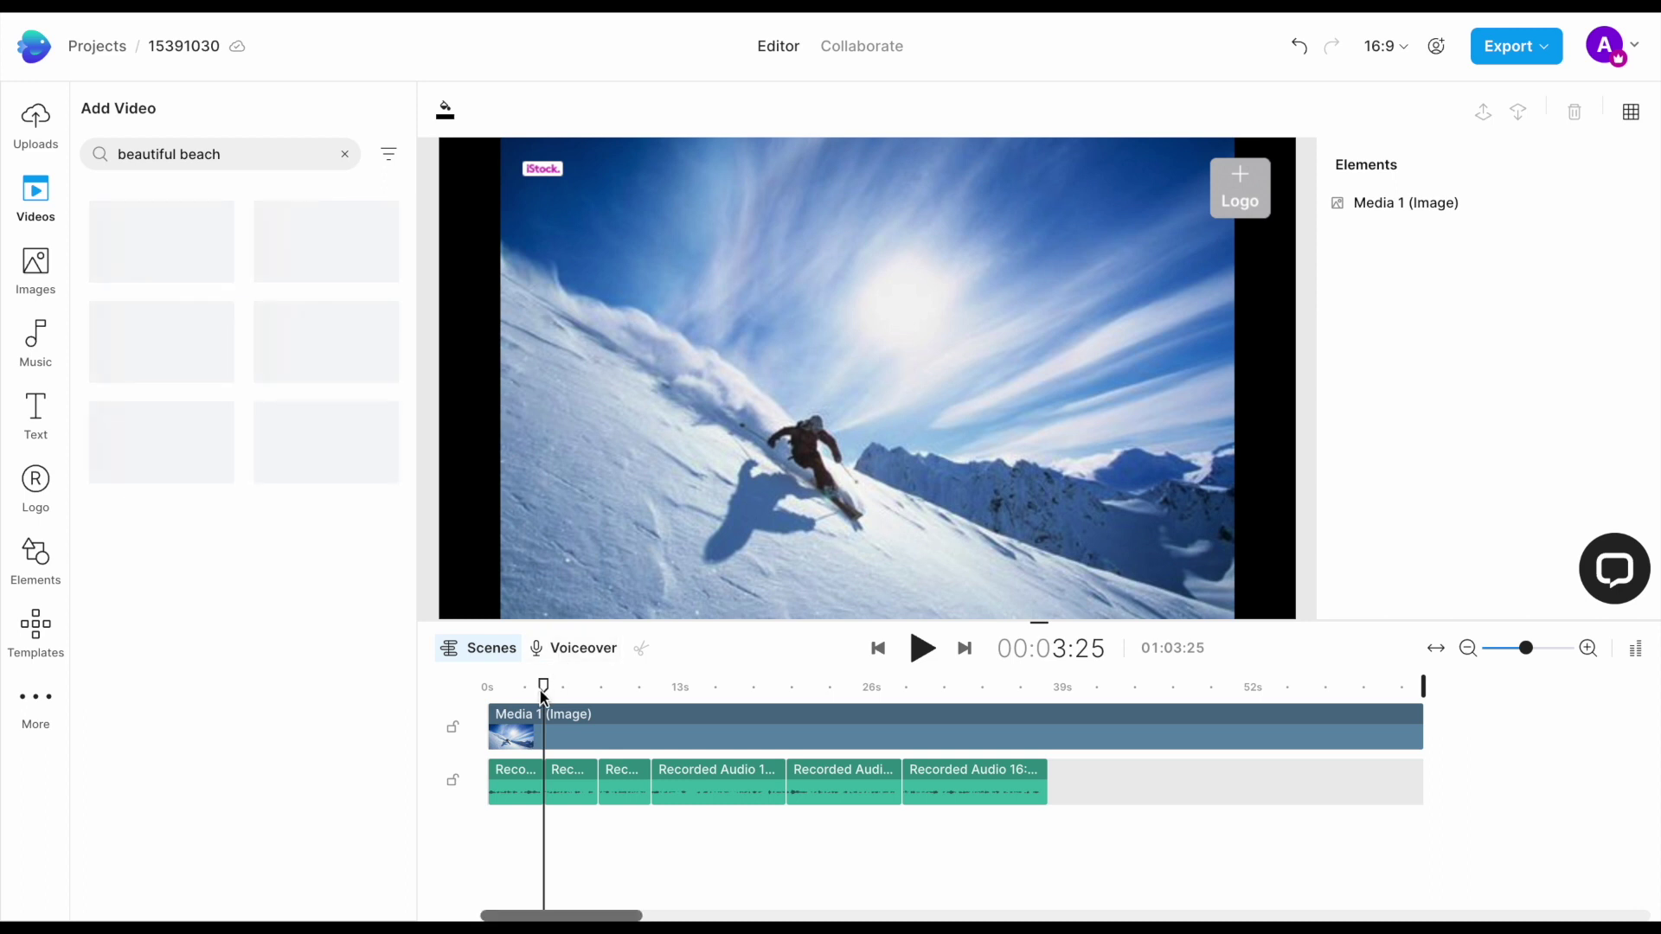
pyautogui.click(495, 699)
pyautogui.click(486, 699)
pyautogui.moveTo(192, 346)
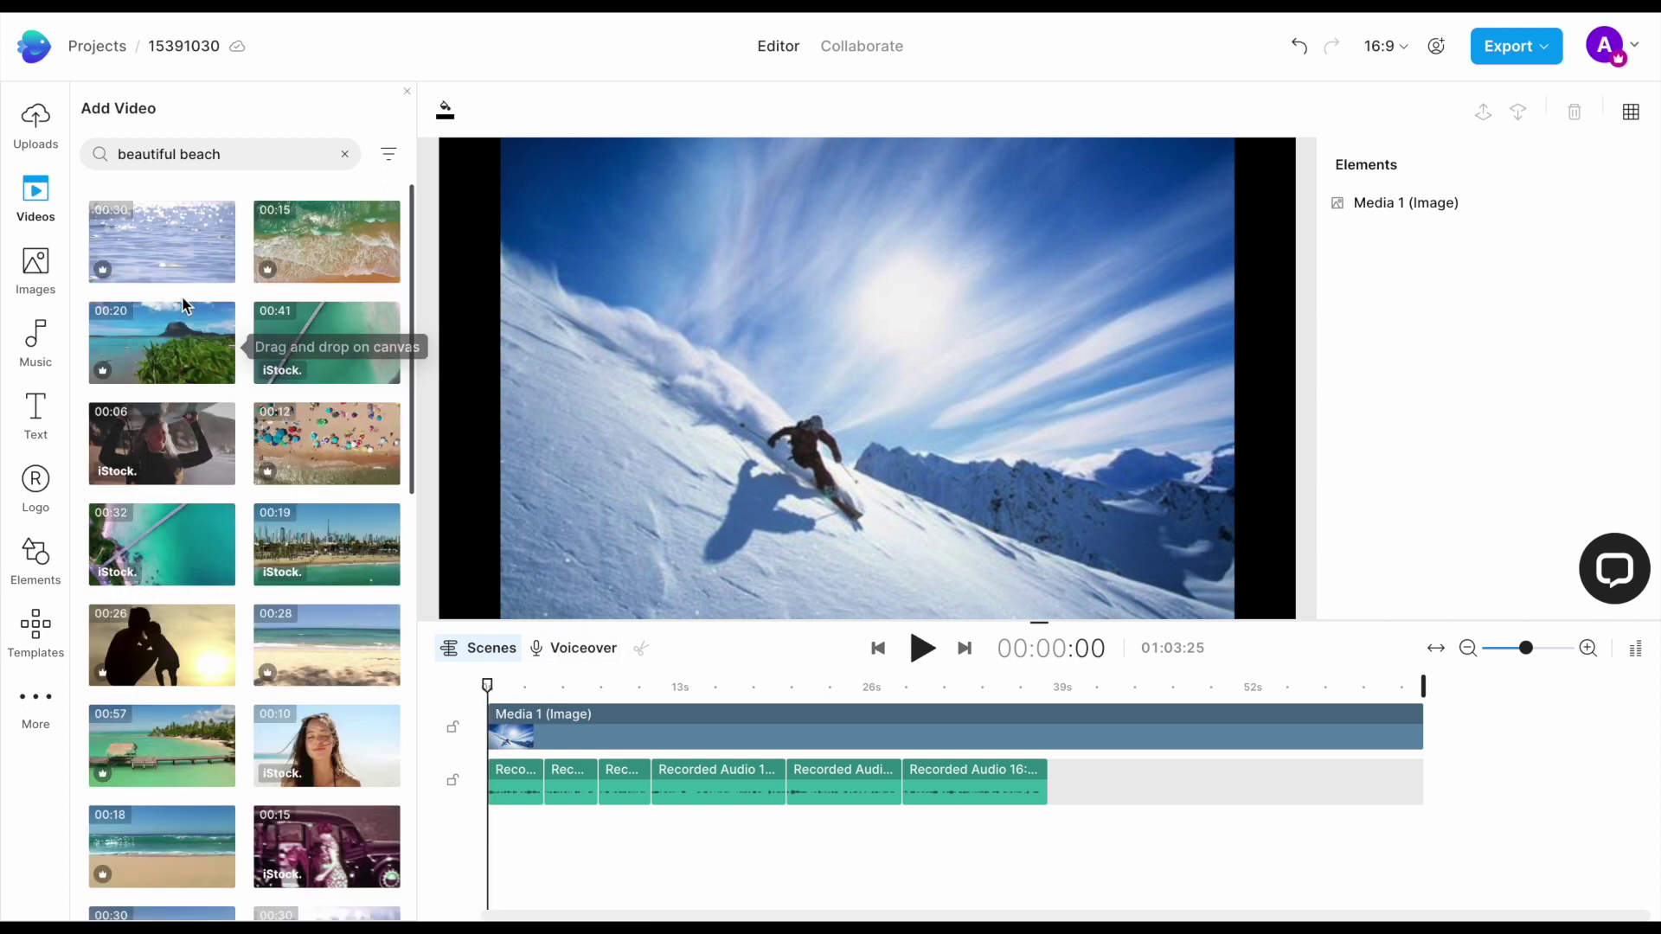
pyautogui.click(213, 368)
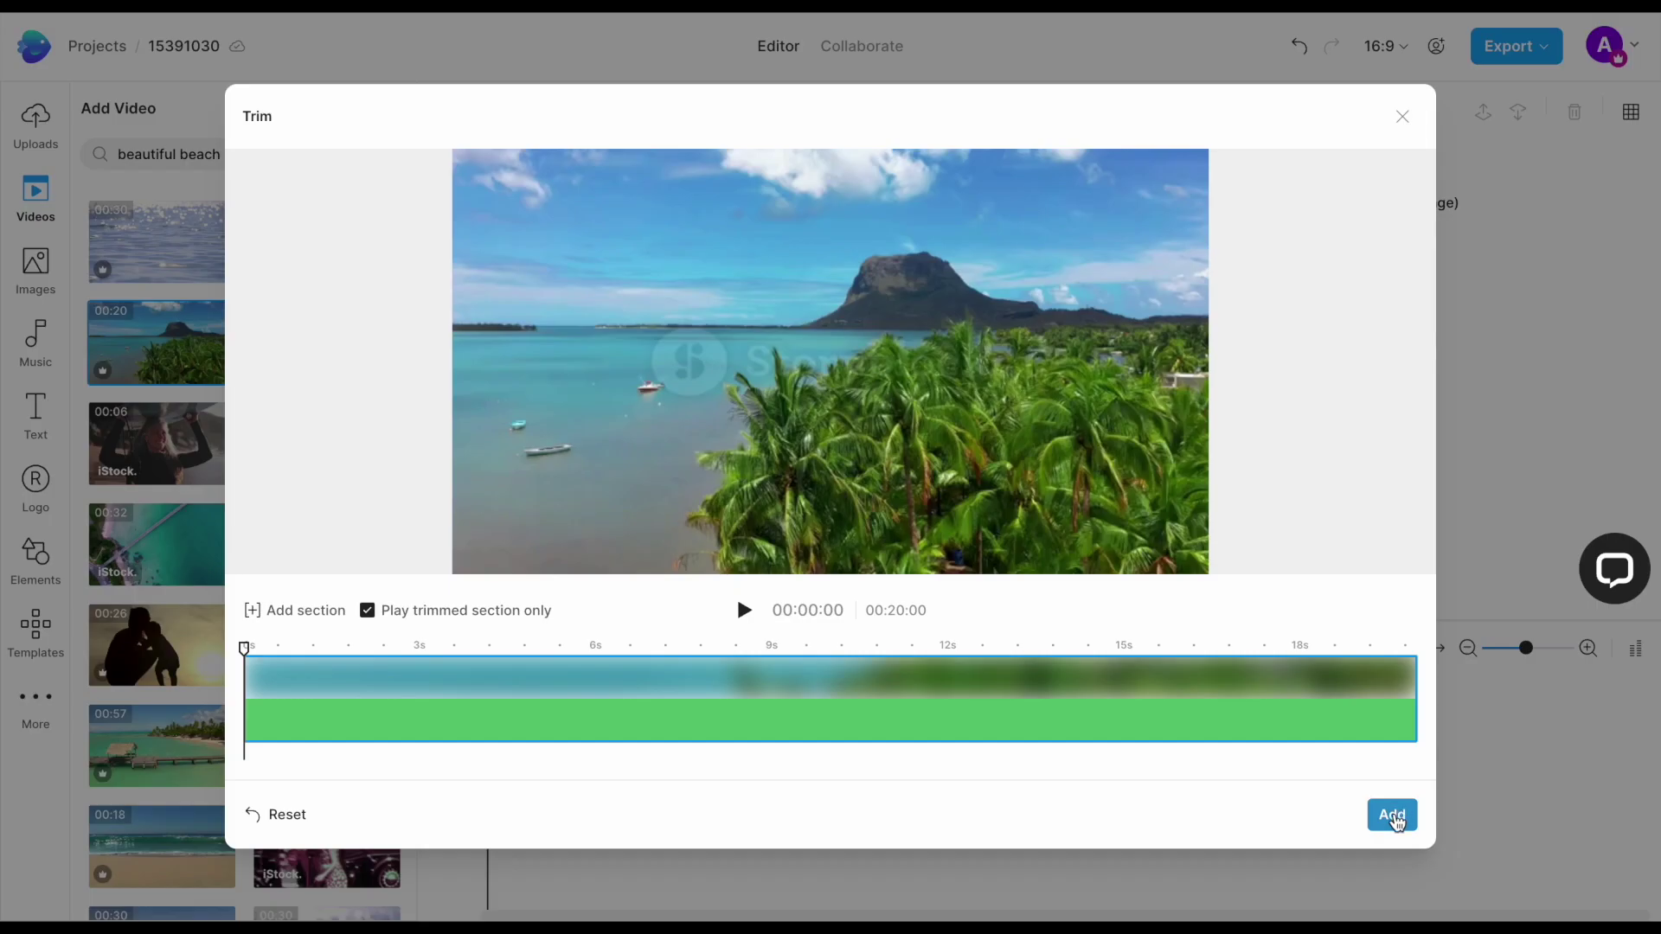
pyautogui.click(1393, 814)
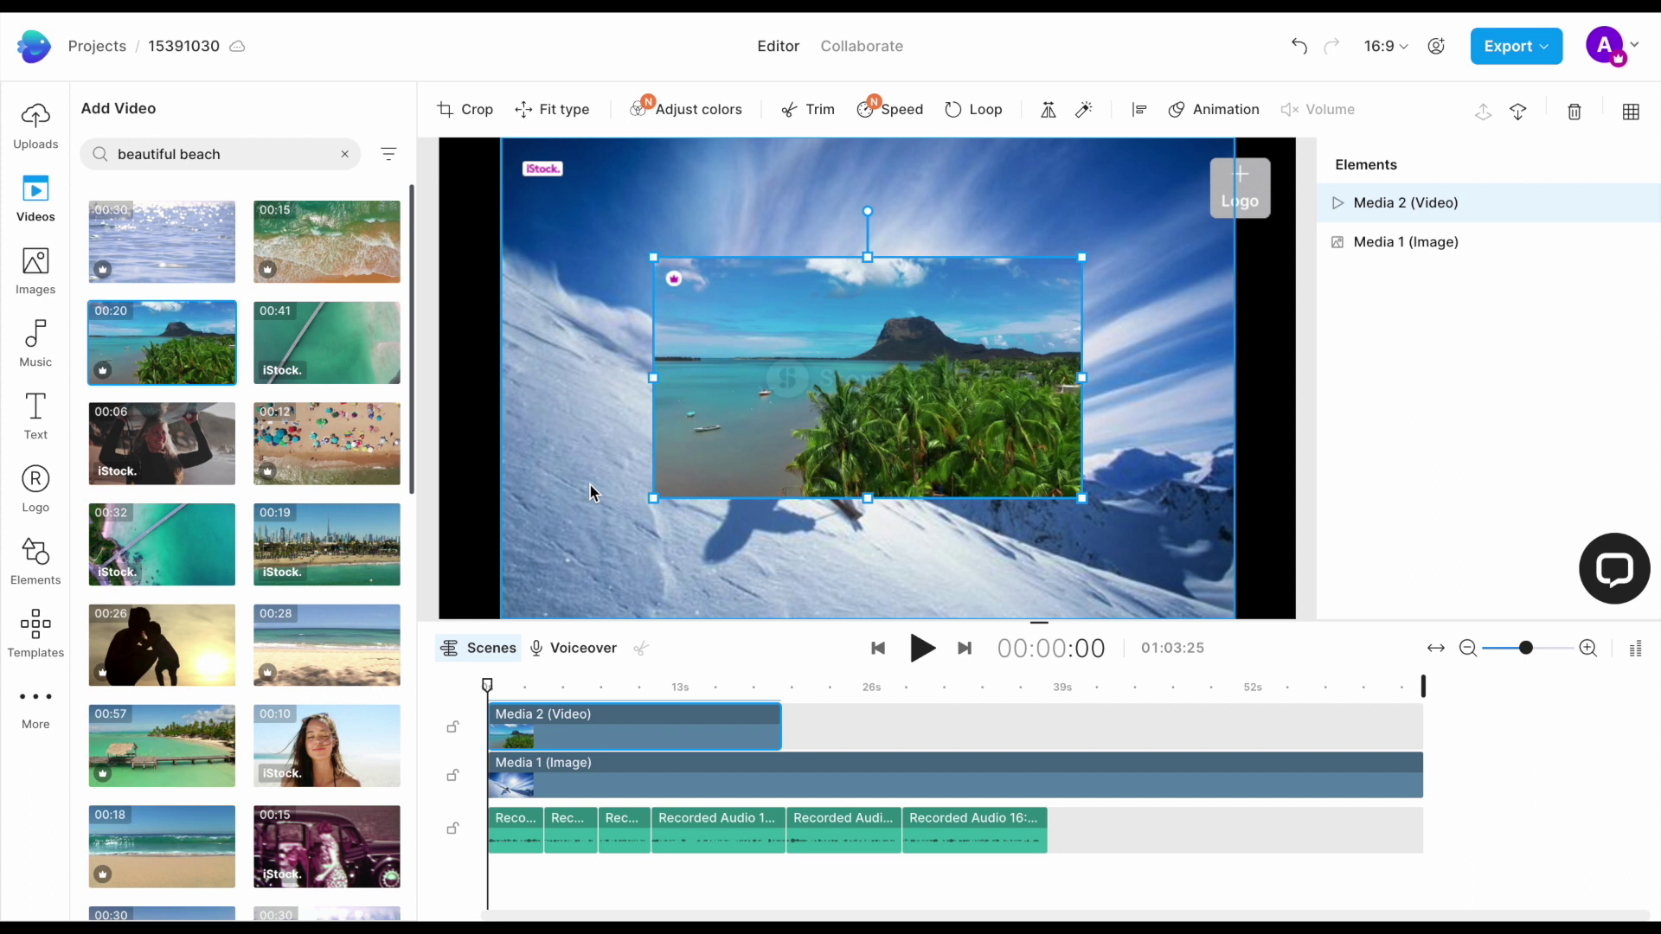
# - Enlarge the beach clip to fill the canvas and trim it to end at 00:04:24
pyautogui.moveTo(654, 498); pyautogui.dragTo(439, 616)
pyautogui.doubleClick(513, 457)
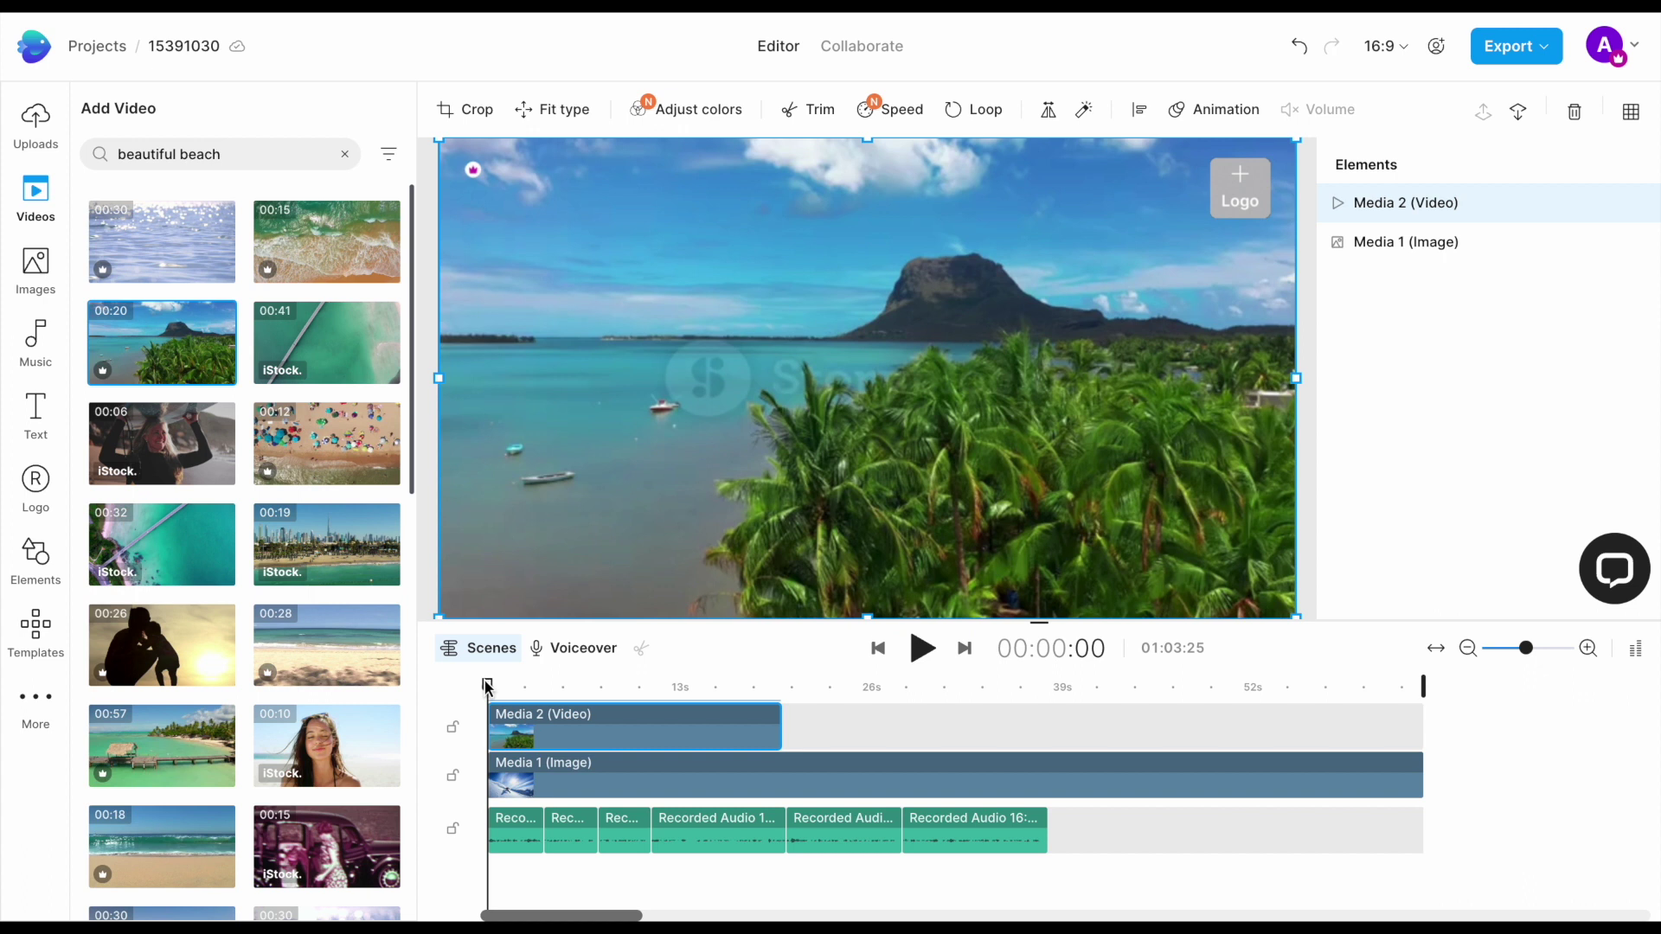
pyautogui.moveTo(487, 686); pyautogui.dragTo(543, 690)
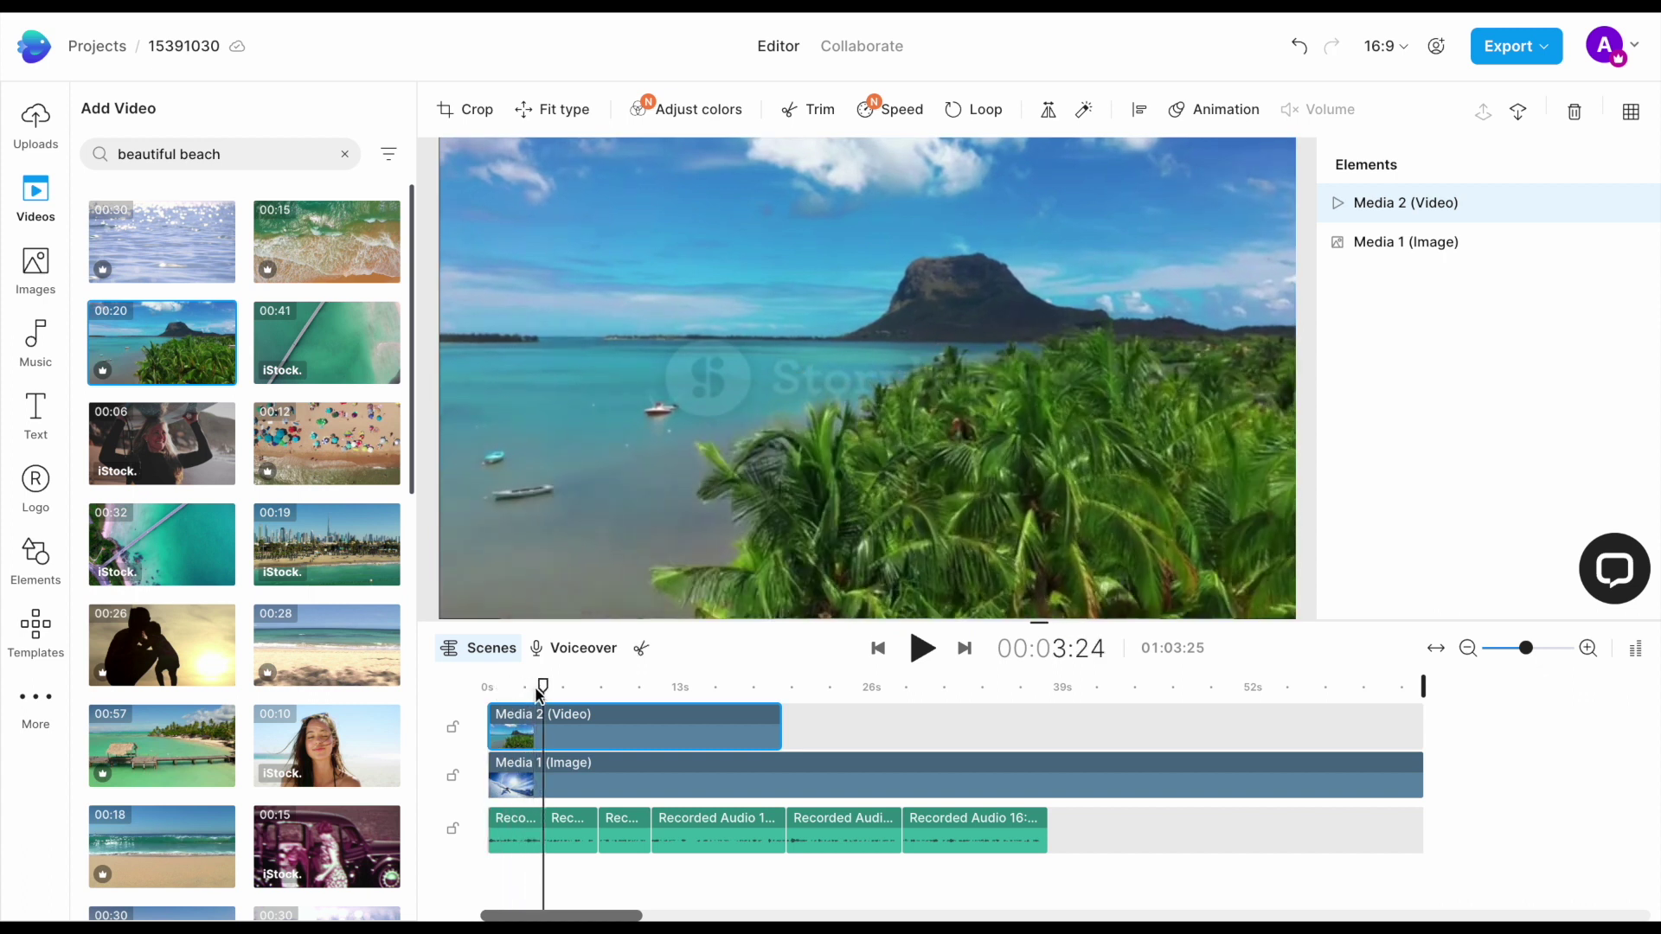
pyautogui.moveTo(769, 733); pyautogui.dragTo(548, 725)
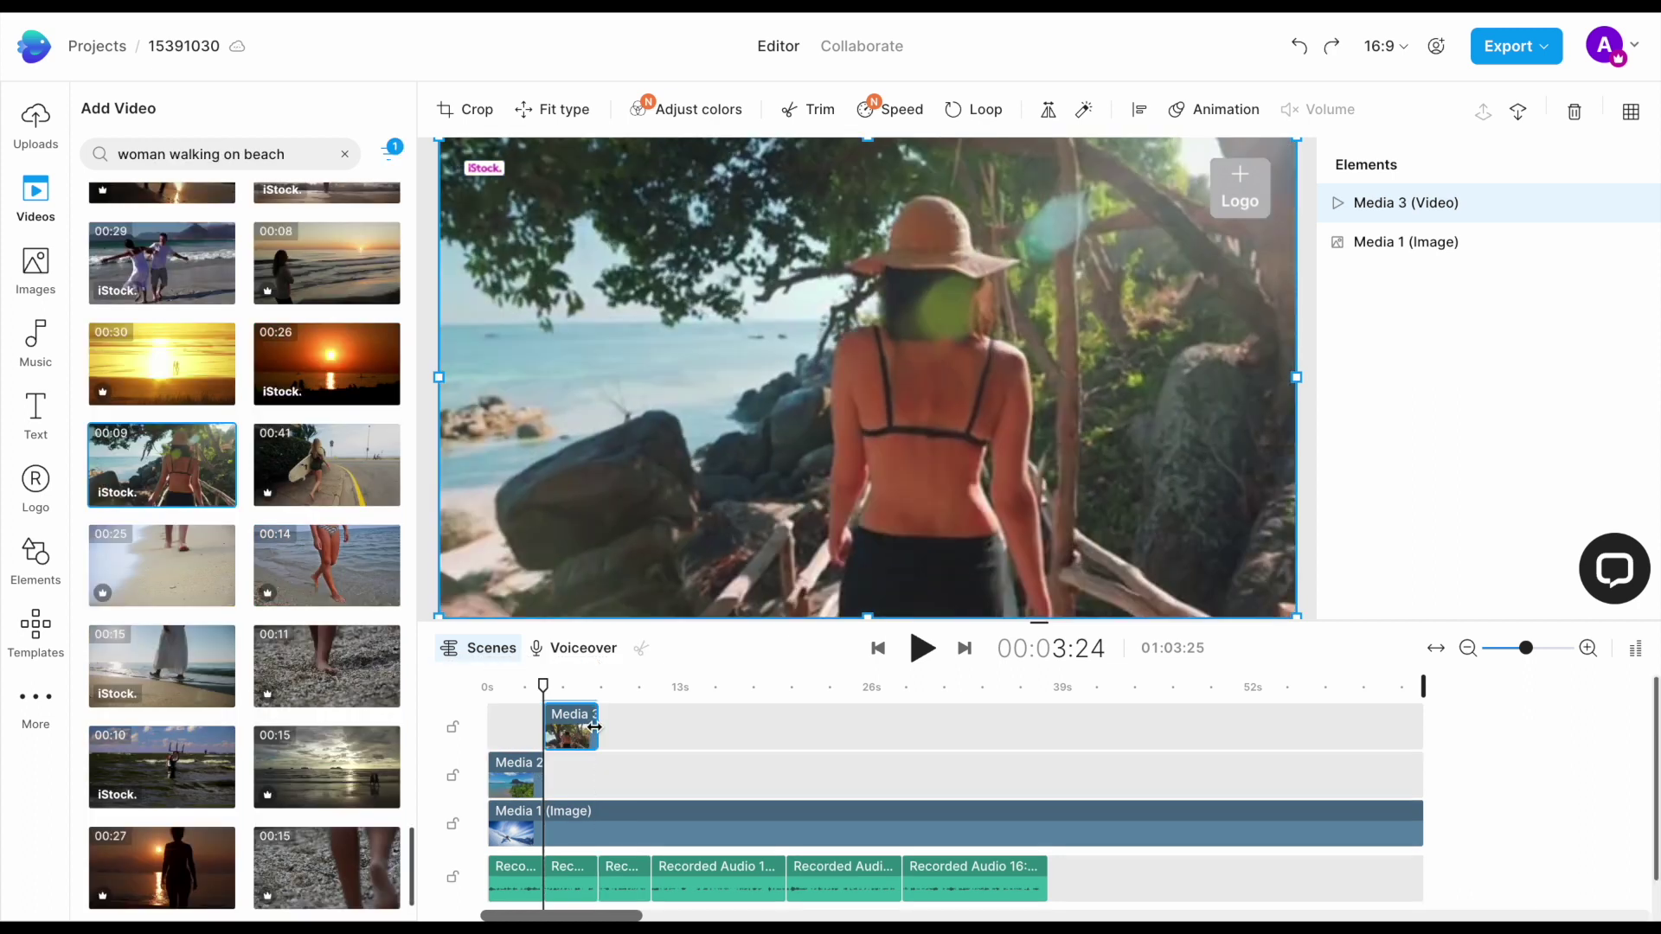
# - Add the 00:18 packing-bag clip full-frame, trimmed short, beside the other small clip
pyautogui.click(530, 692)
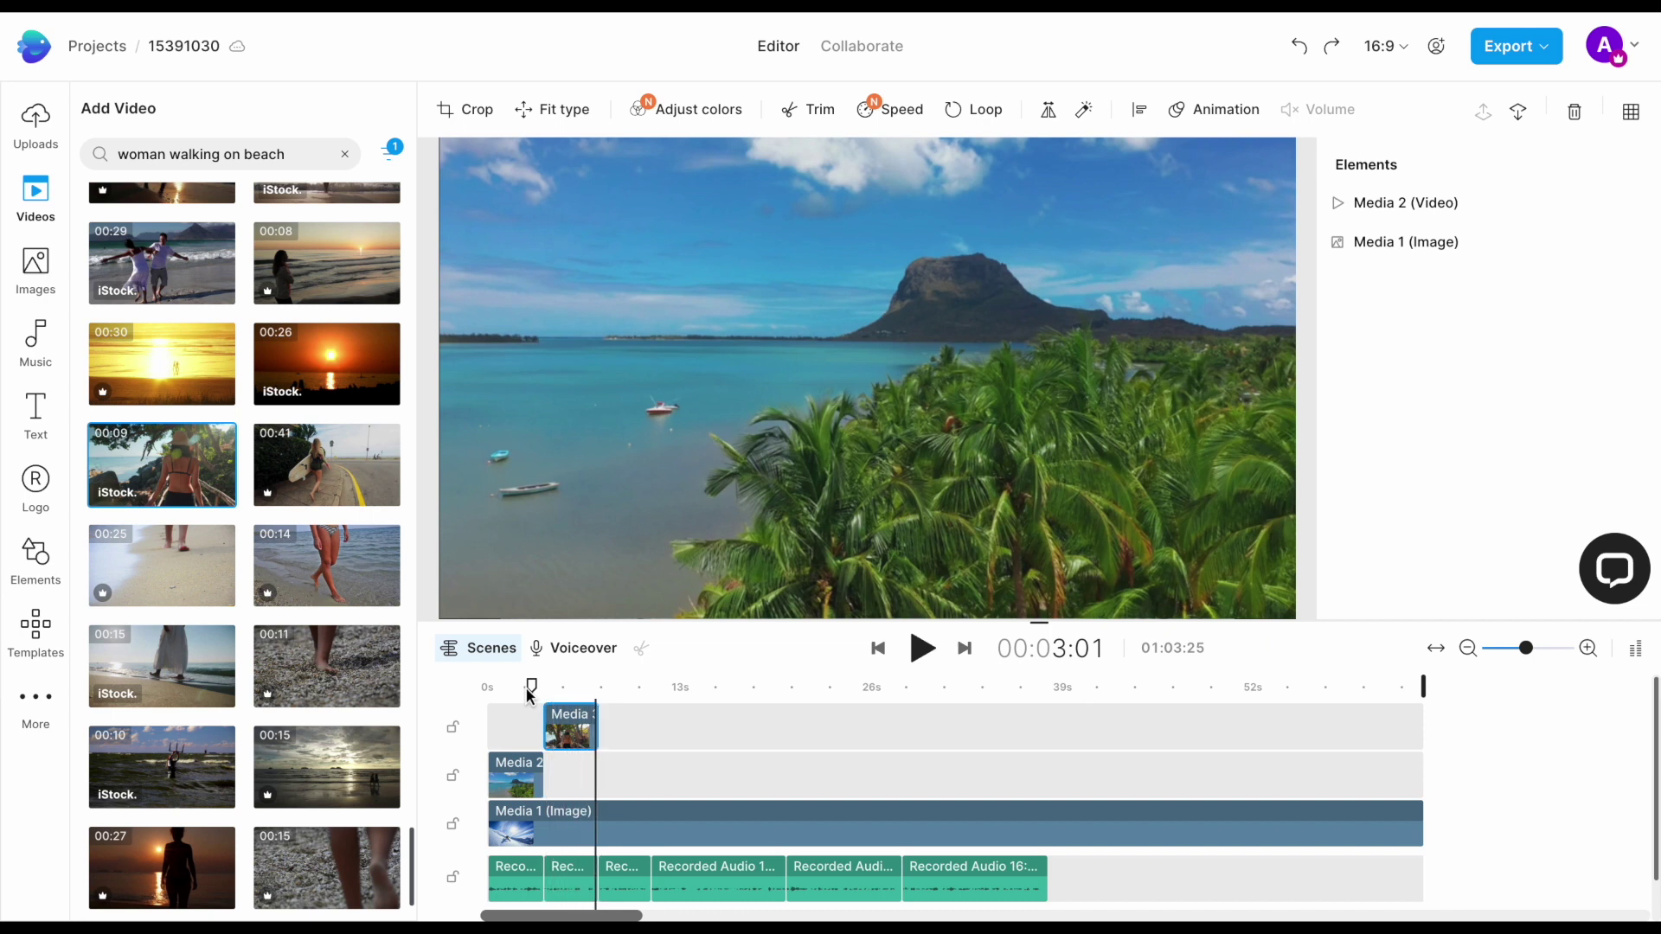
pyautogui.moveTo(530, 692); pyautogui.dragTo(621, 688)
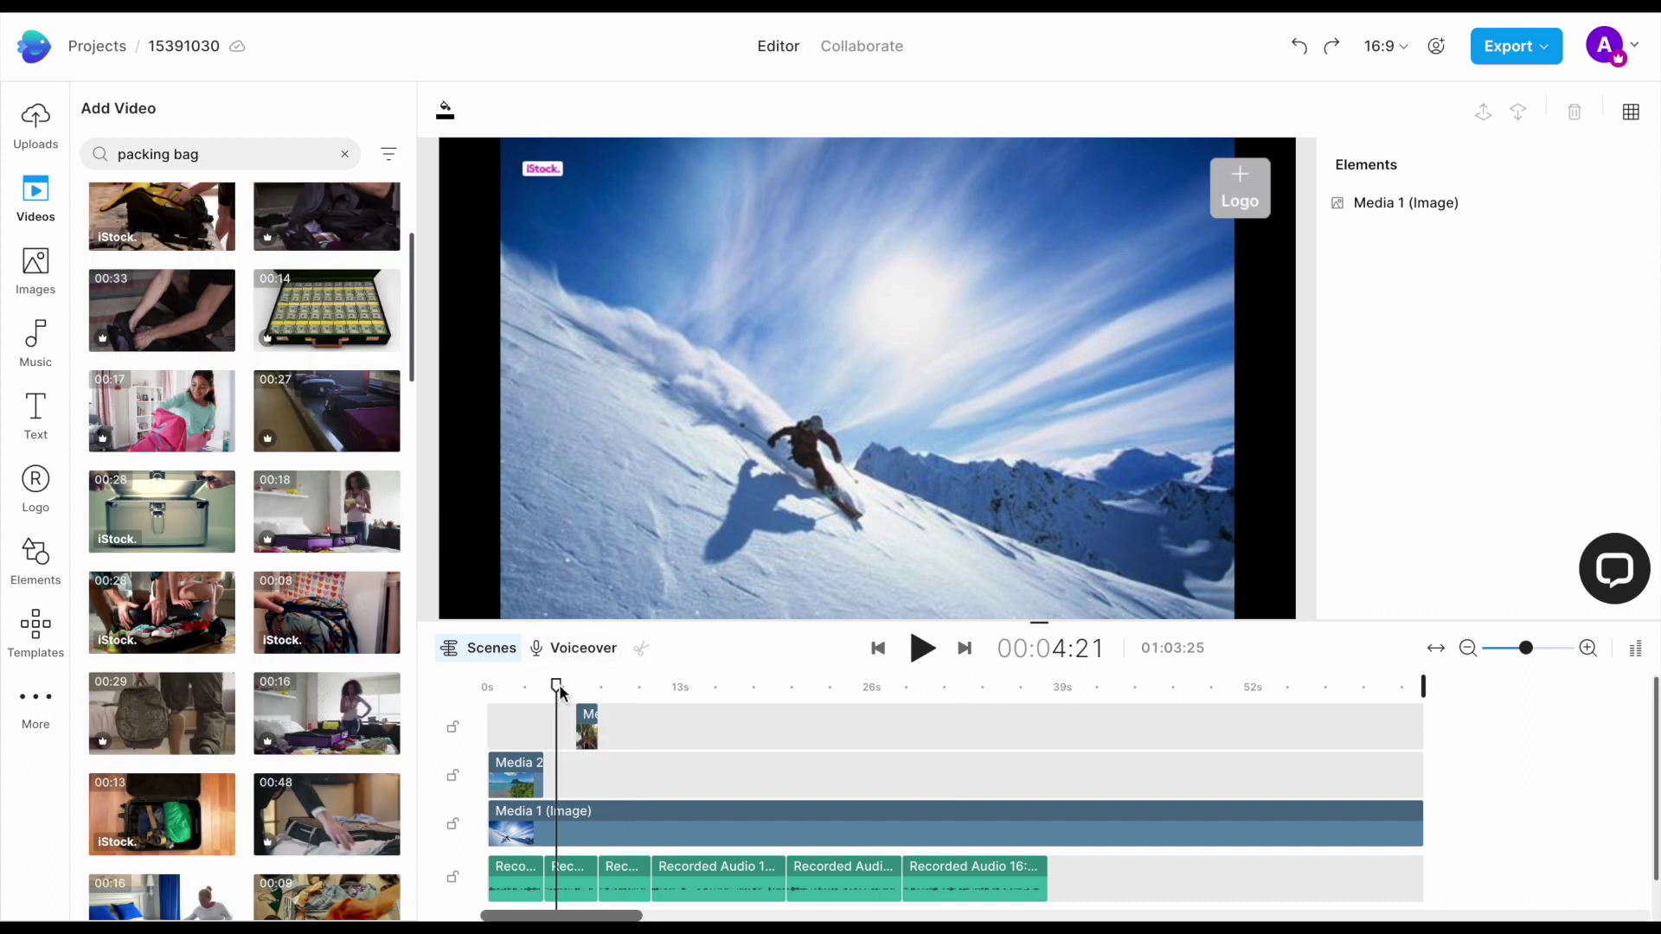
pyautogui.moveTo(557, 687); pyautogui.dragTo(542, 690)
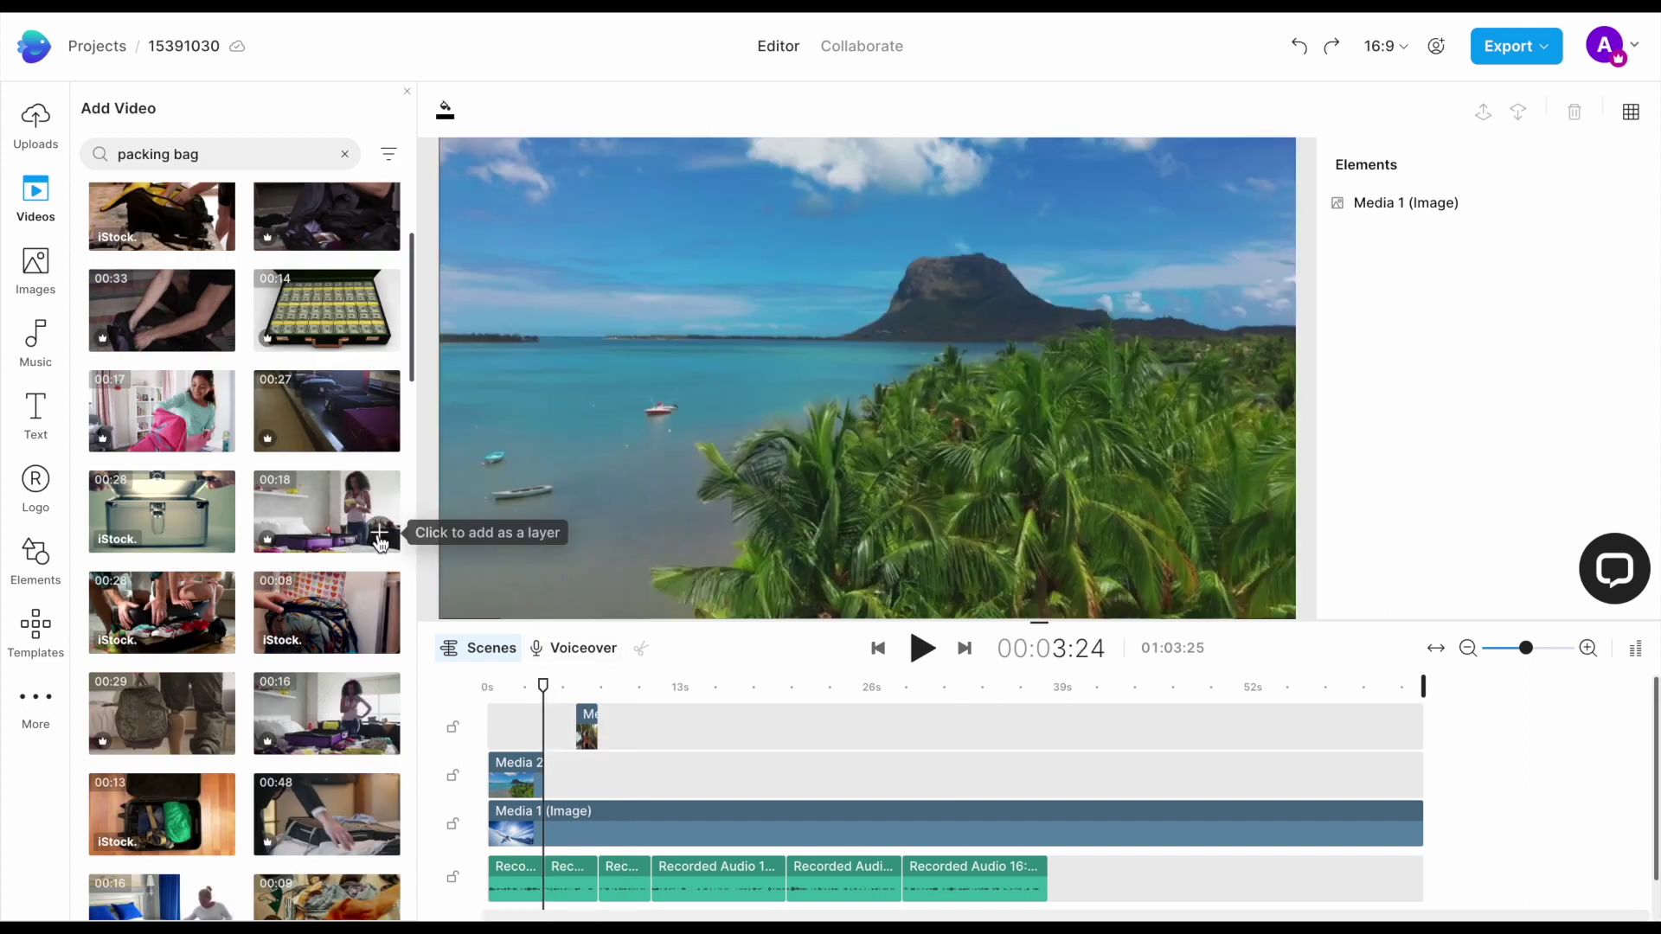
pyautogui.click(377, 532)
pyautogui.click(1393, 816)
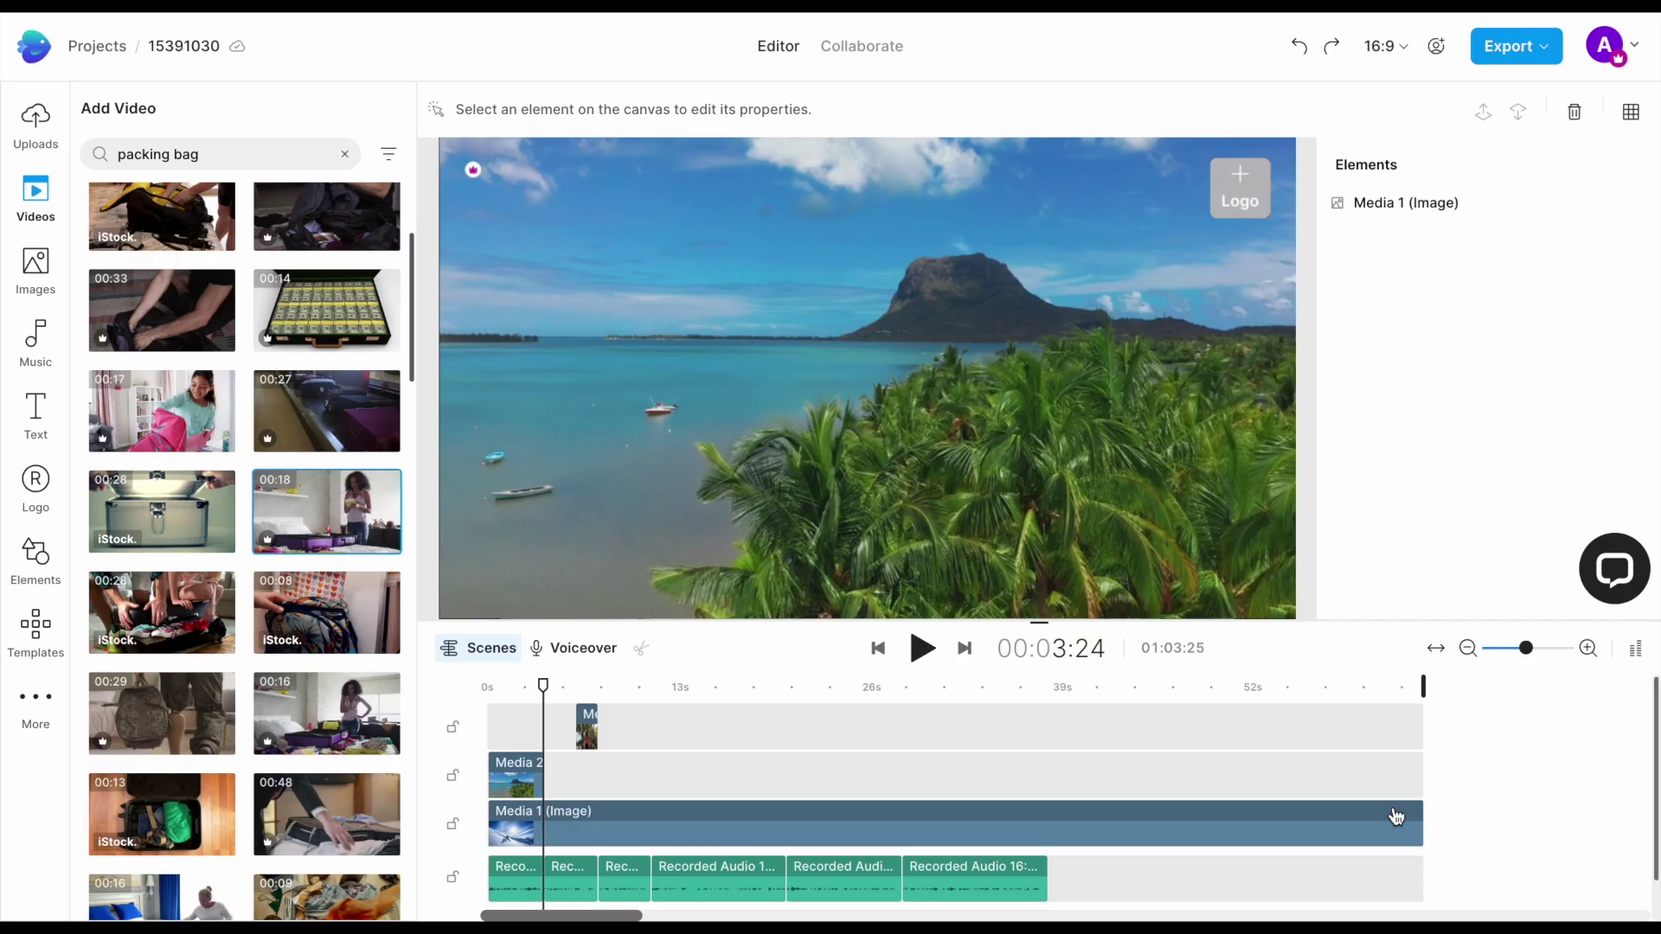
pyautogui.moveTo(654, 496); pyautogui.dragTo(445, 583)
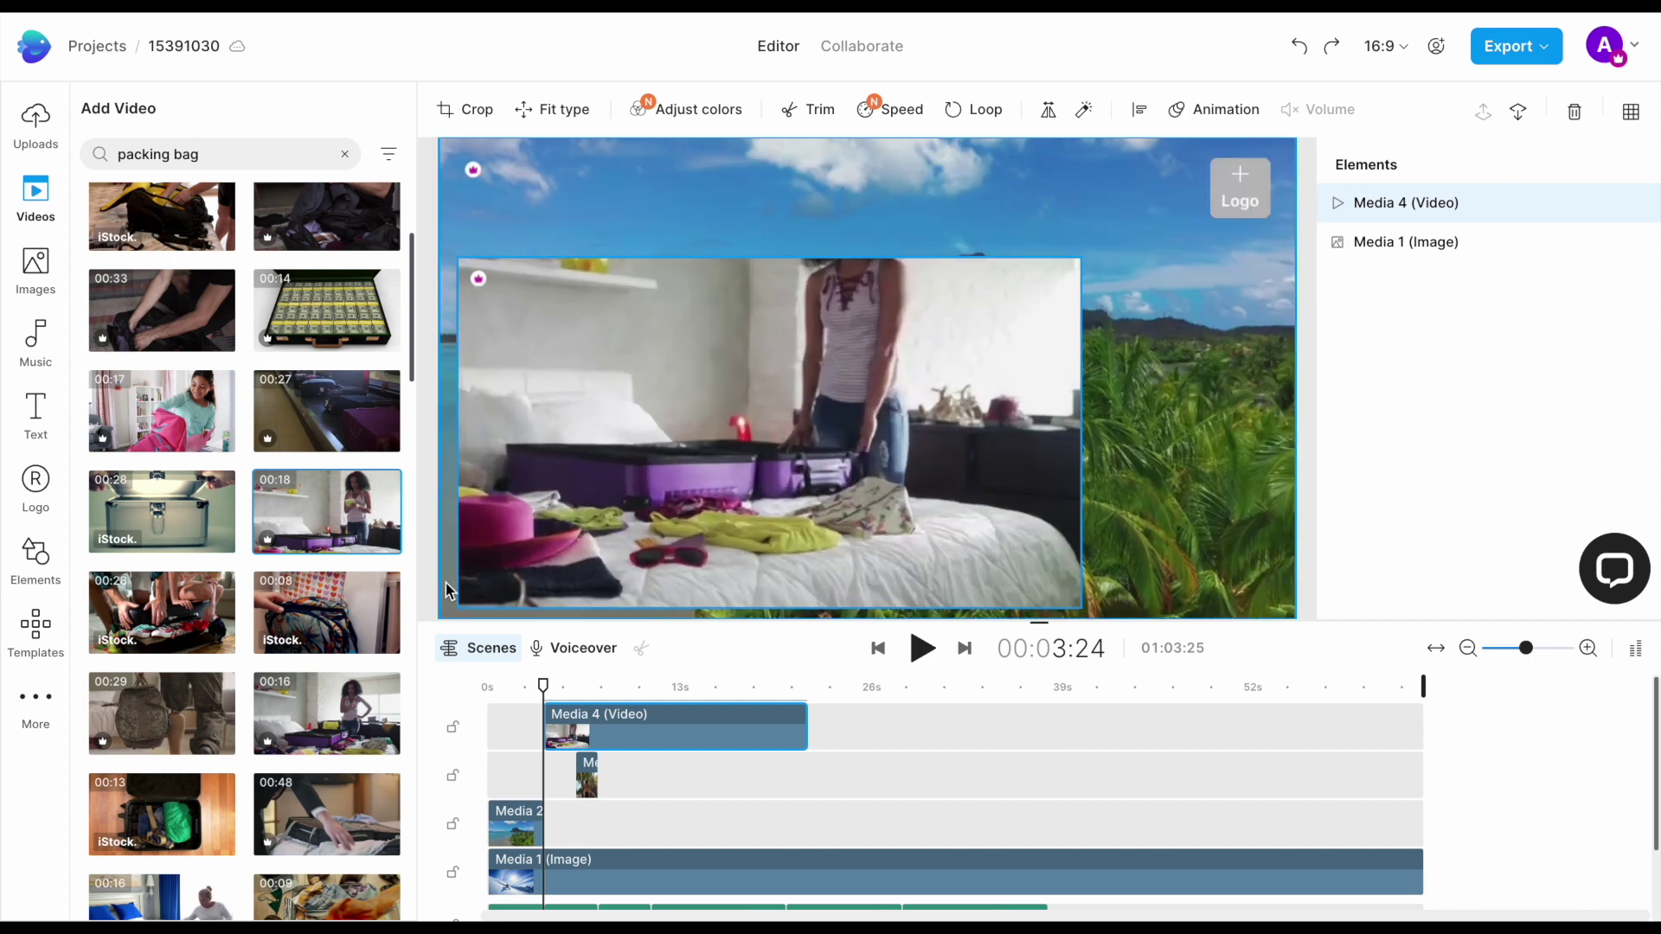
pyautogui.moveTo(705, 725); pyautogui.dragTo(562, 774)
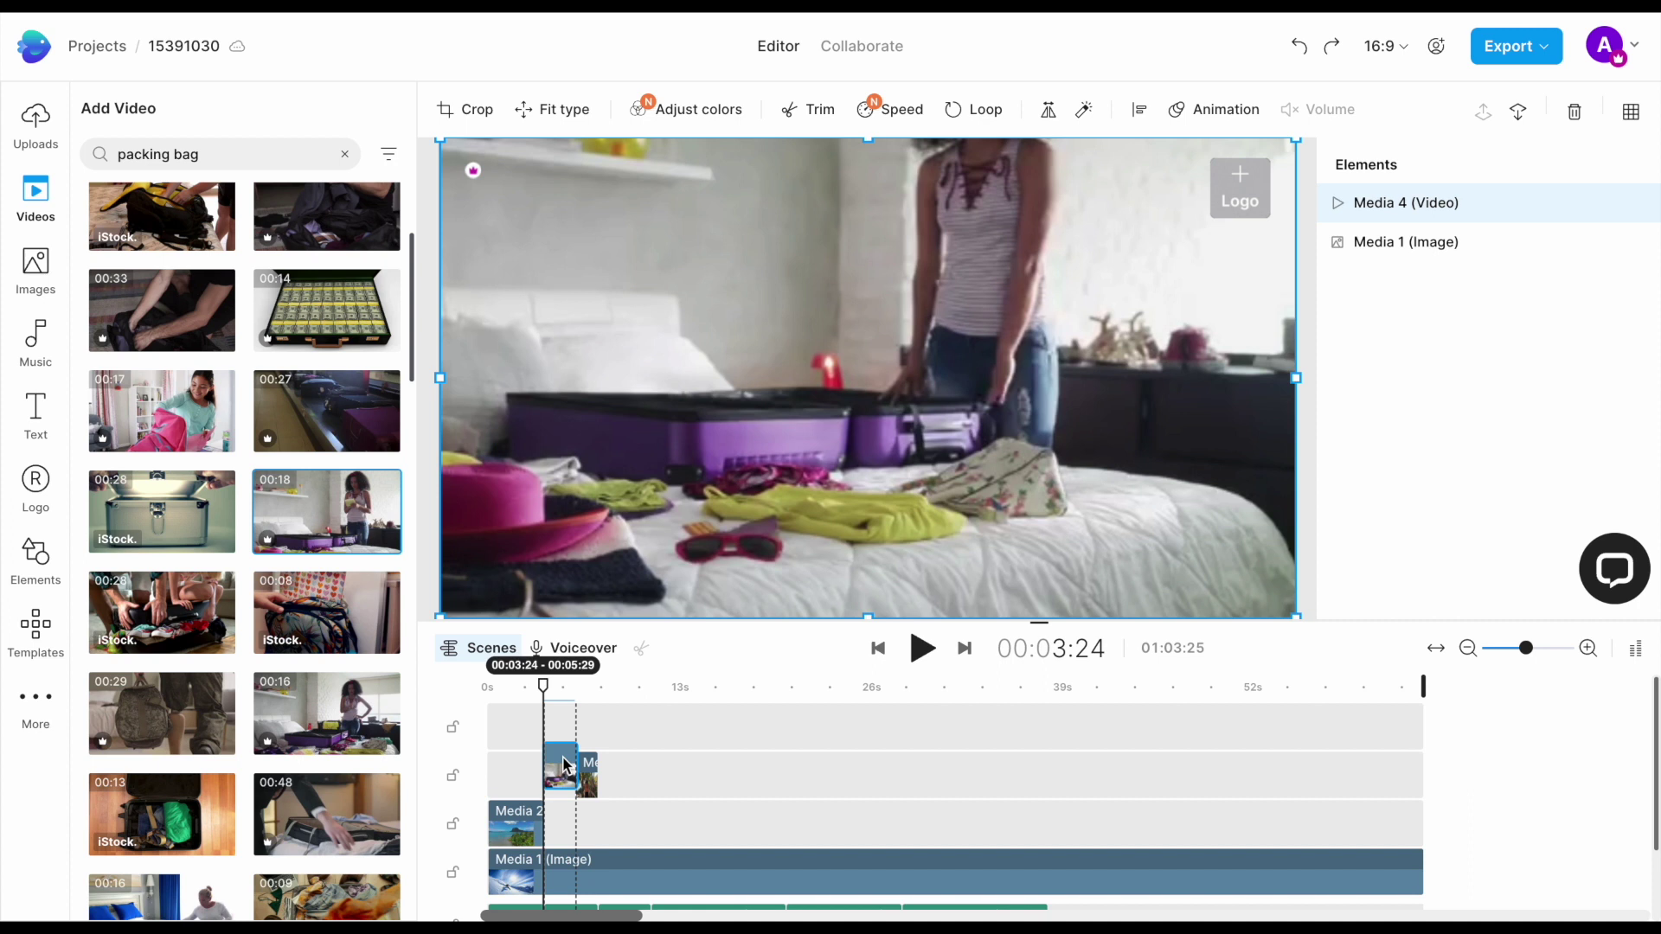
pyautogui.click(520, 774)
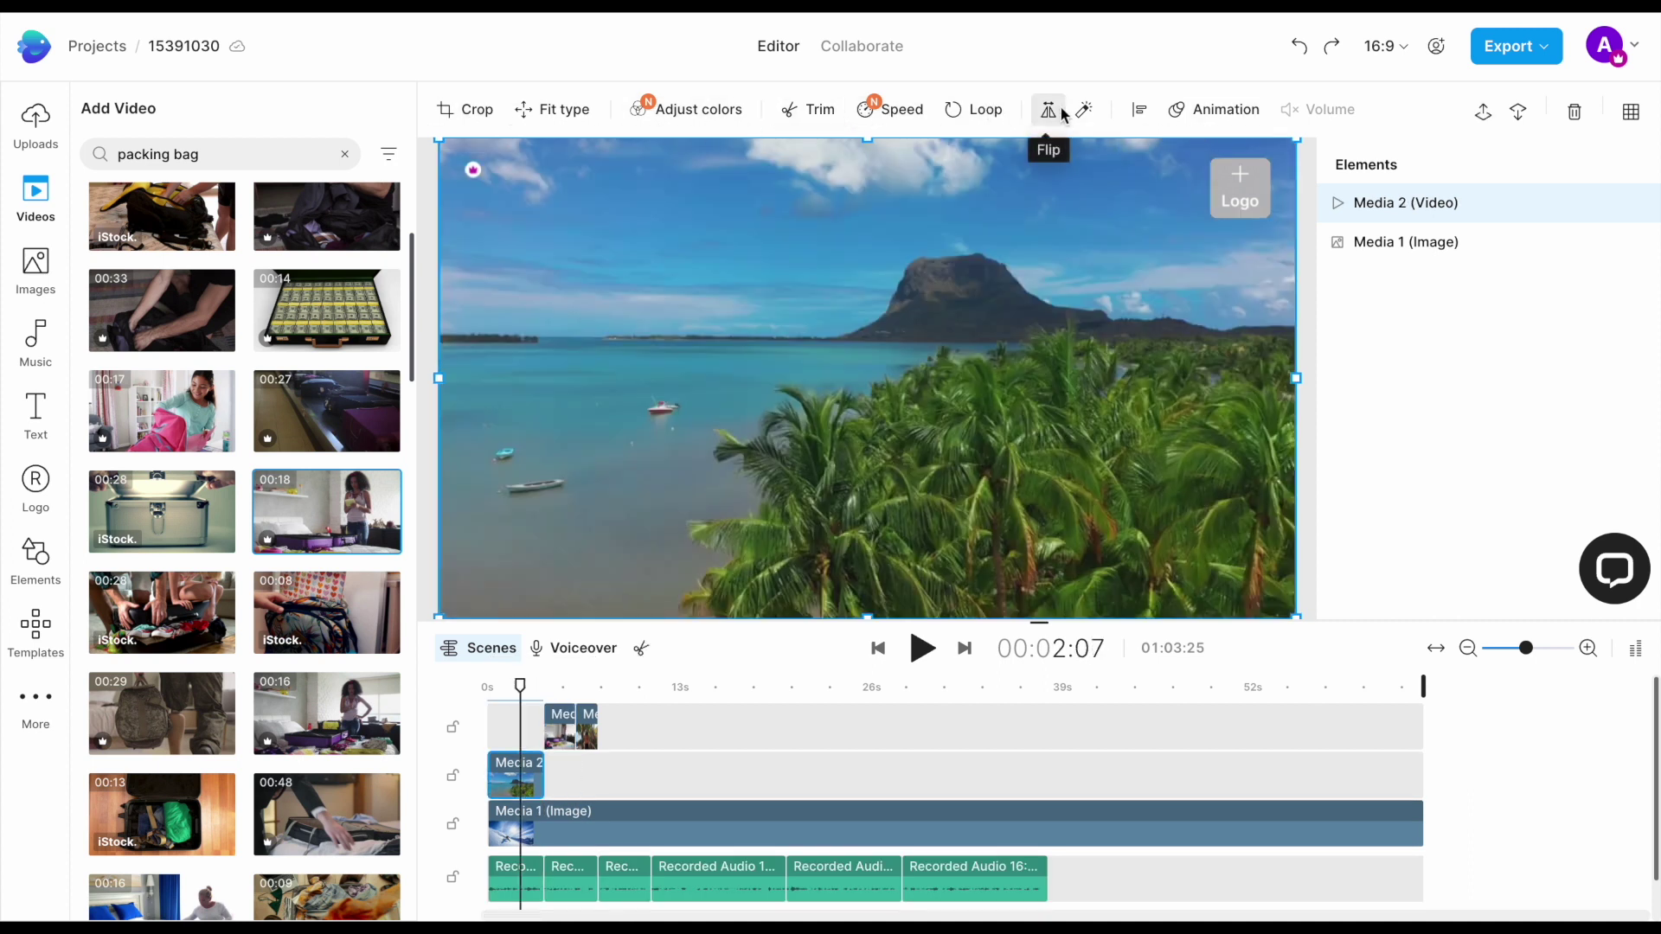
pyautogui.click(719, 111)
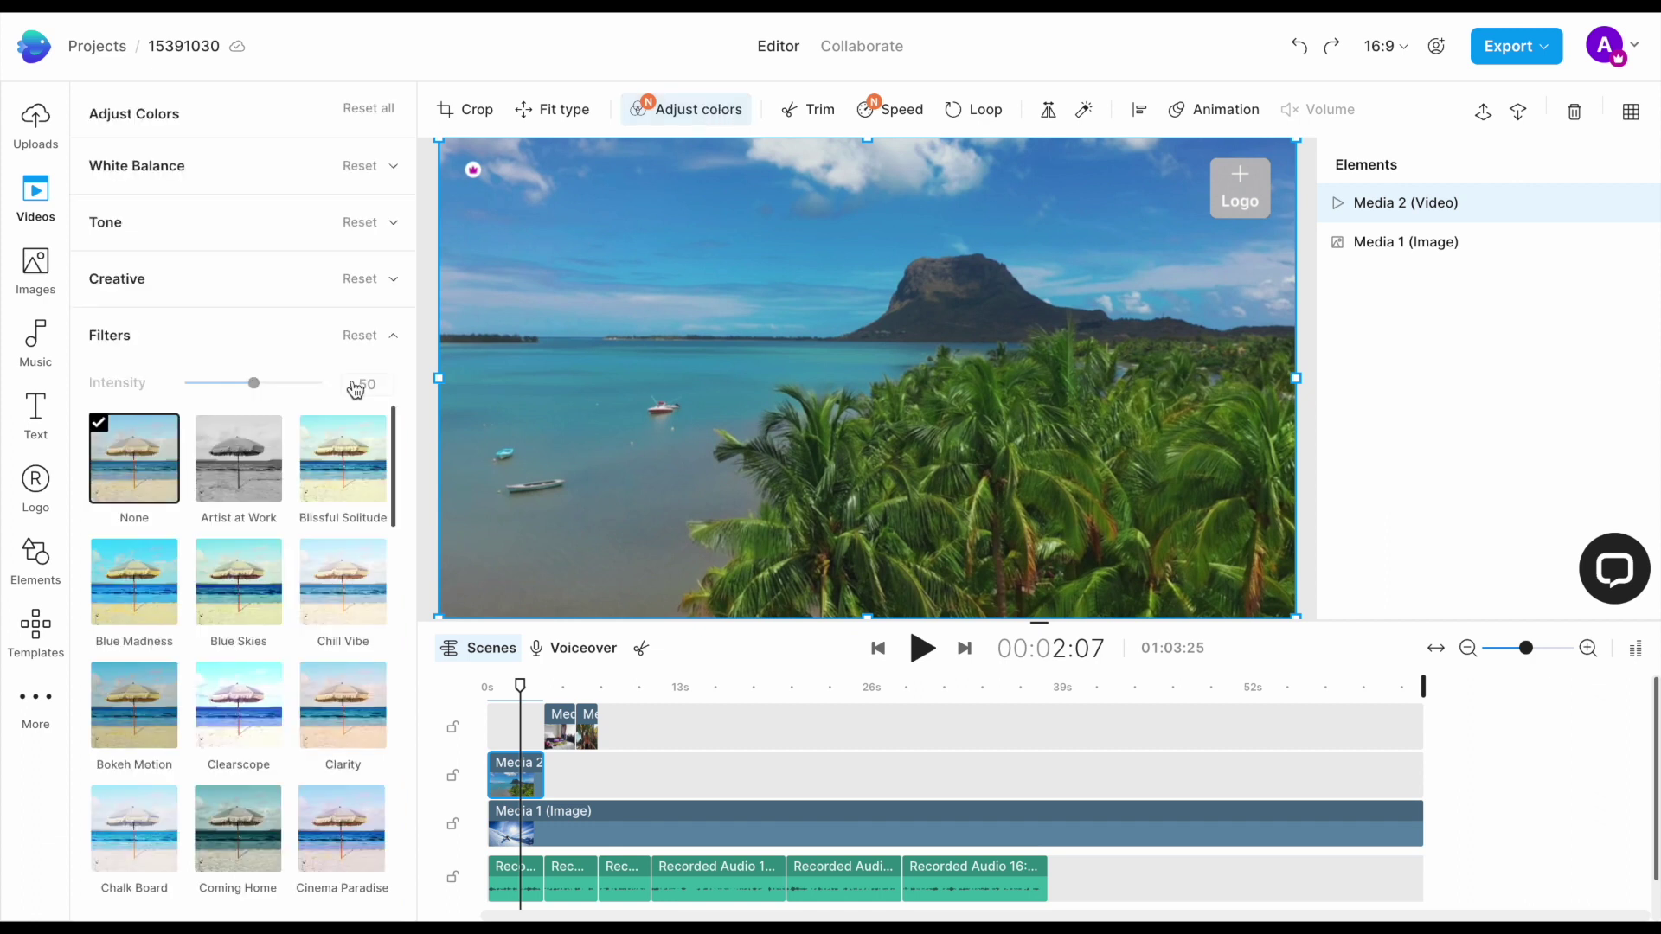
# - Apply the Blissful Solitude colour filter at intensity 50 to the island aerial clip
pyautogui.click(252, 472)
pyautogui.scroll(-3, 272, 493)
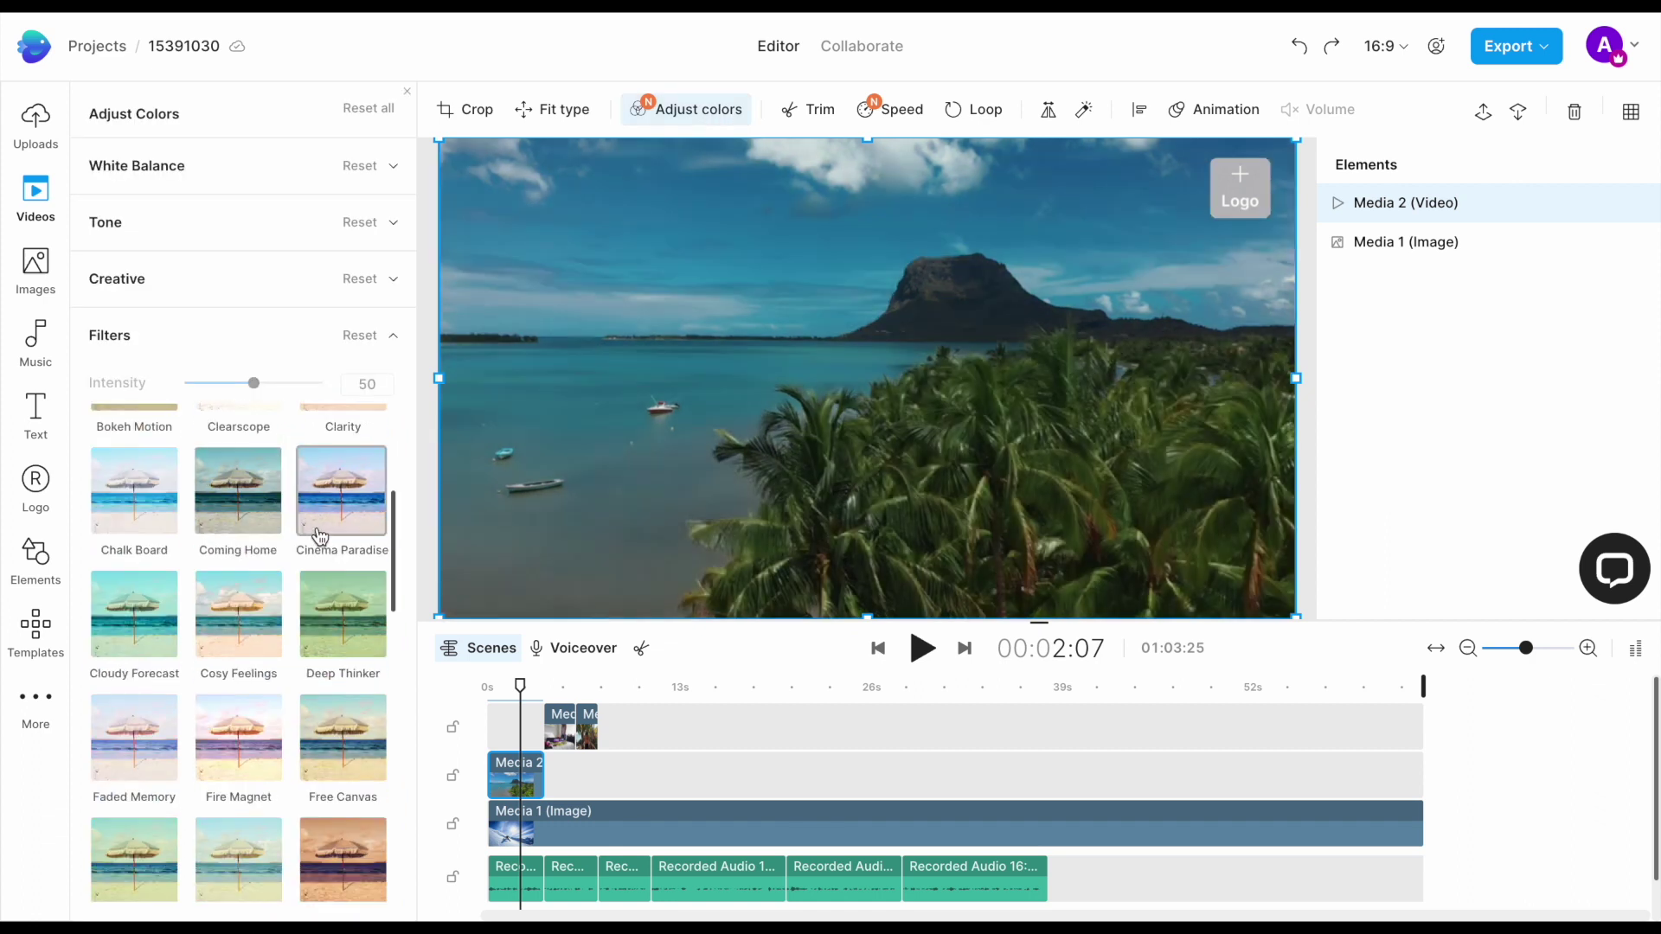
pyautogui.click(320, 524)
pyautogui.click(395, 280)
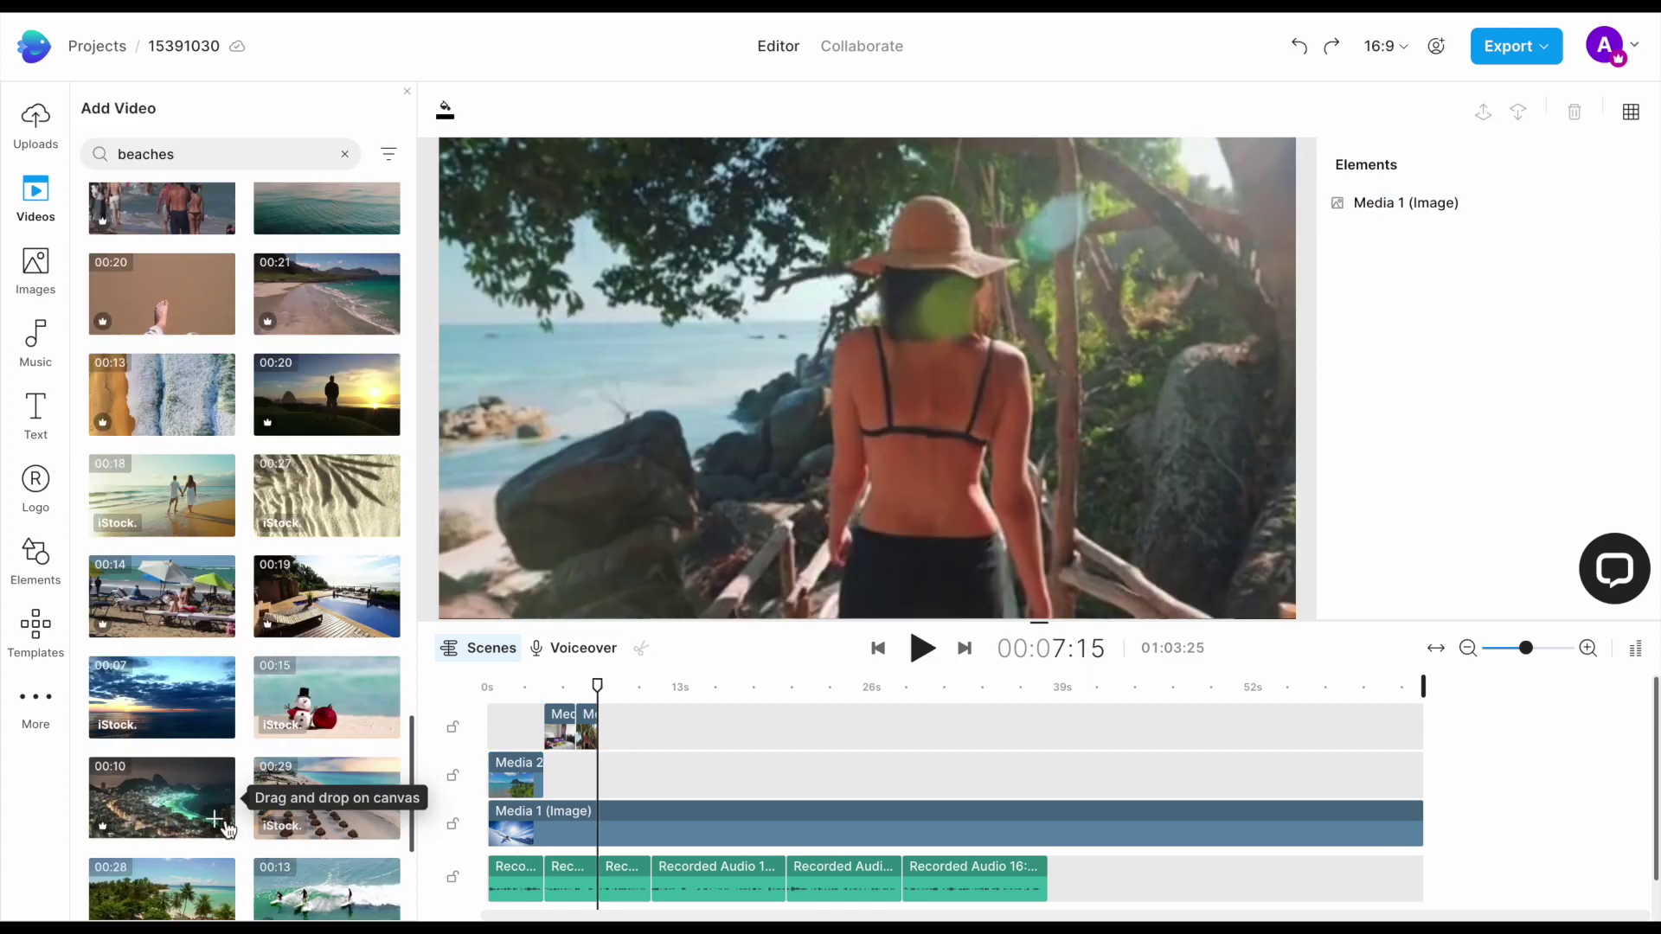
# - Trim and add more beach stock clips so the timeline runs 00:30:12
pyautogui.scroll(-2, 220, 824)
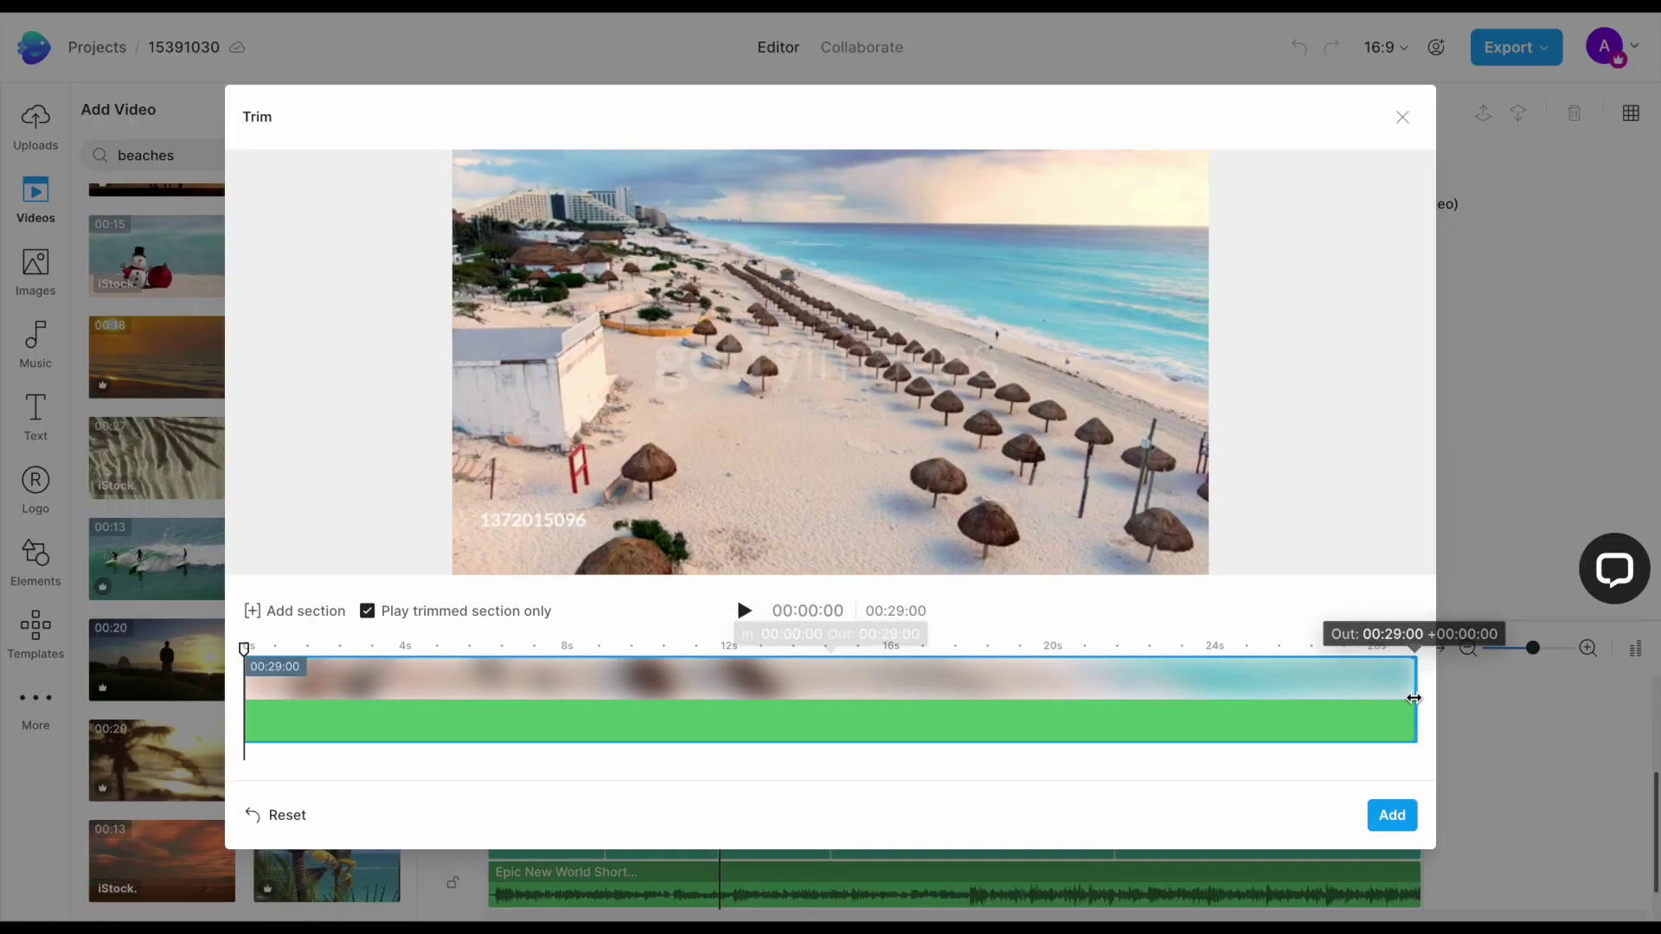
pyautogui.moveTo(1412, 699); pyautogui.dragTo(408, 717)
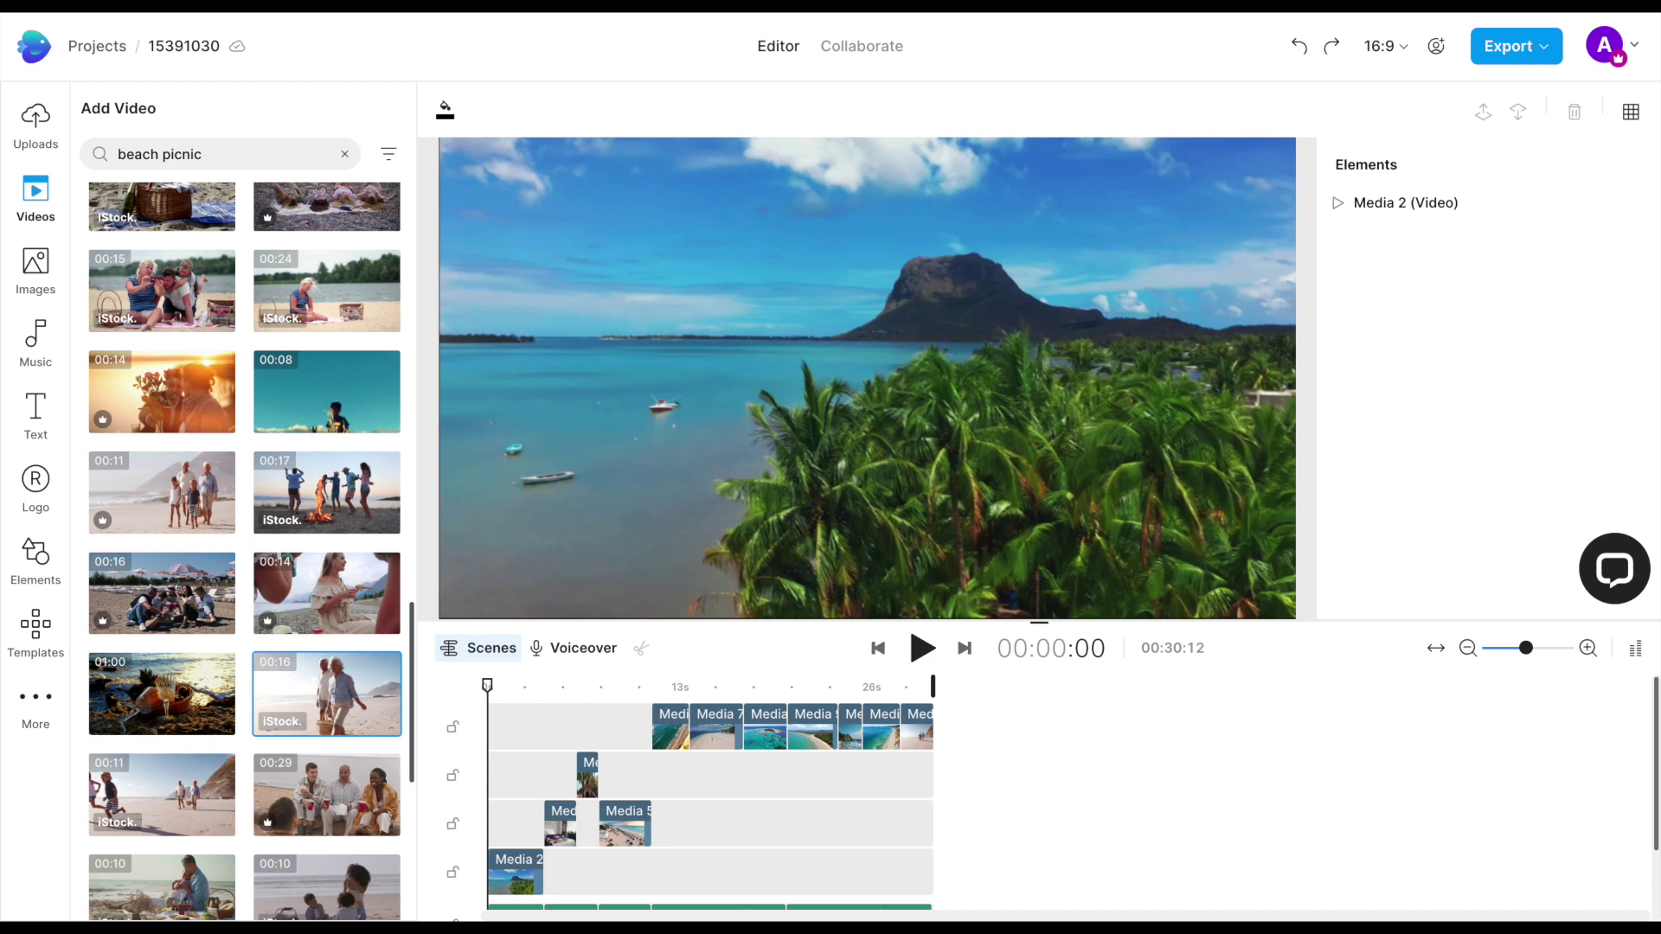
pyautogui.click(39, 407)
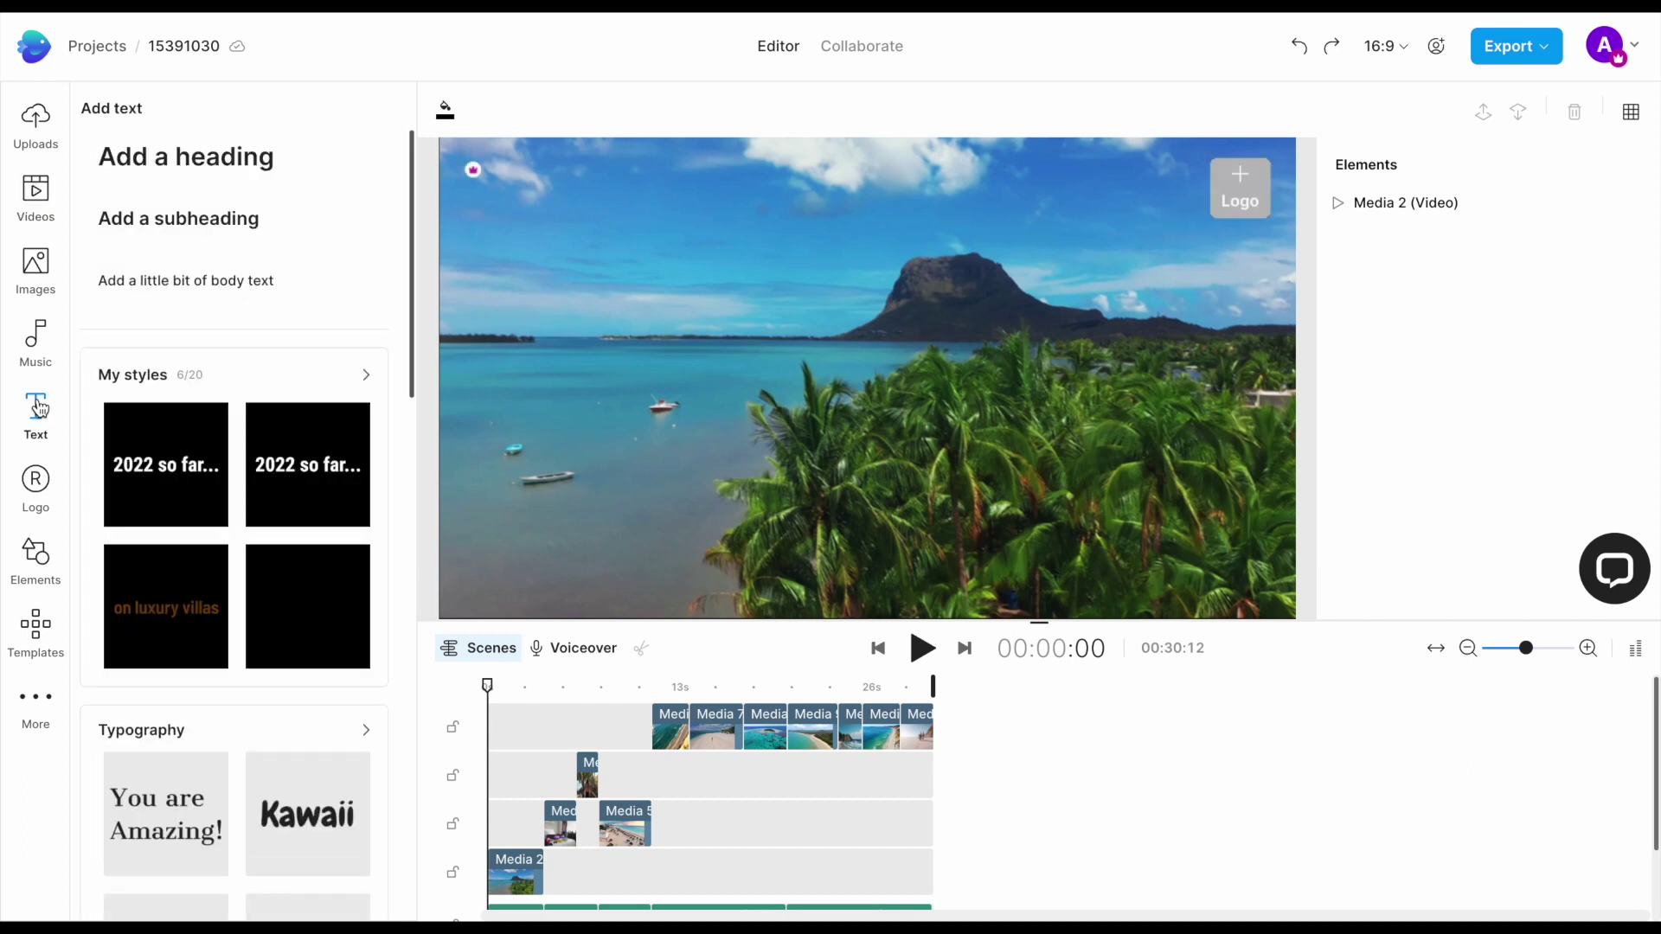
# - Scroll the text styles down to Minimalist and expand its full collection
pyautogui.scroll(-4, 285, 597)
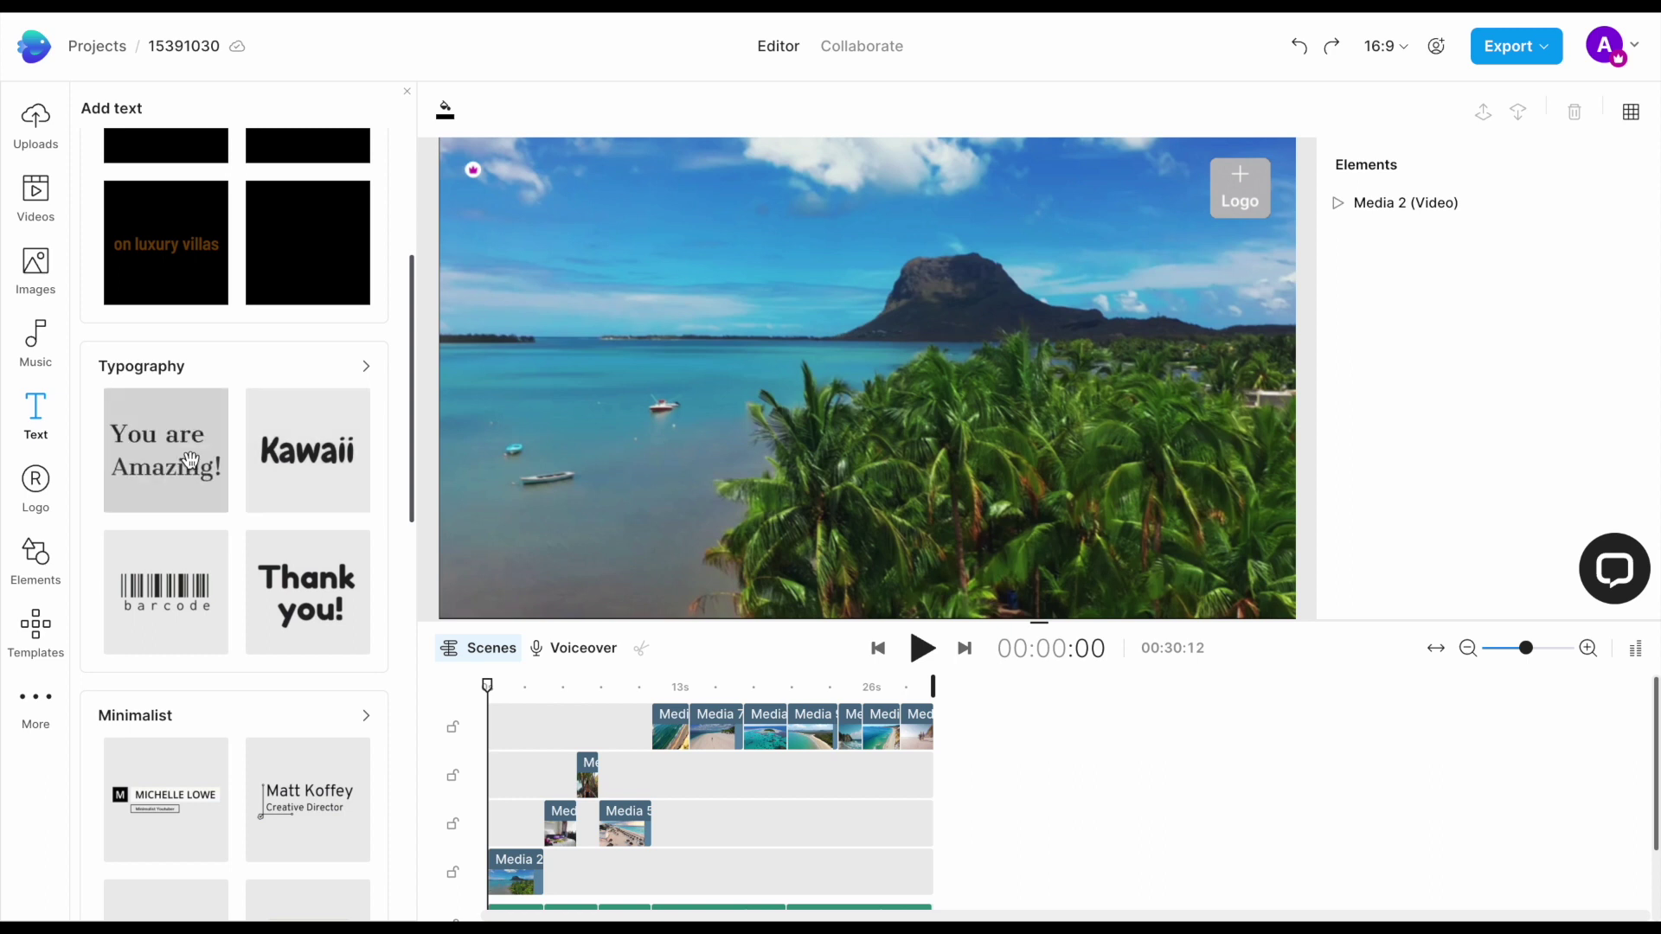
pyautogui.scroll(-1, 162, 627)
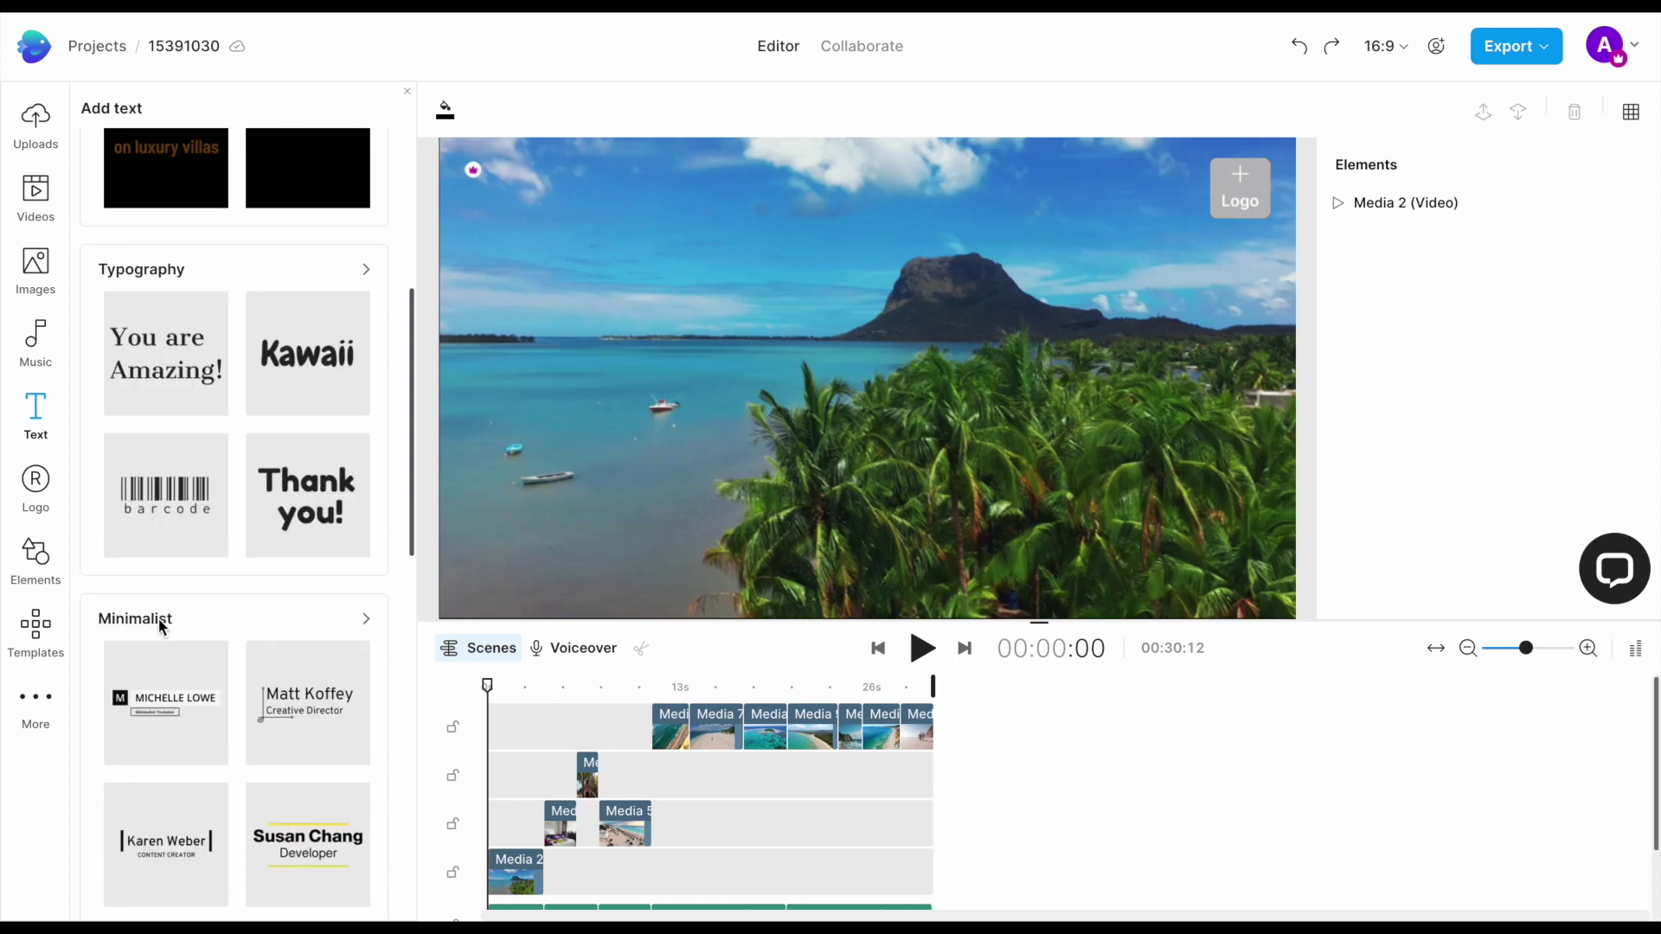
pyautogui.click(366, 623)
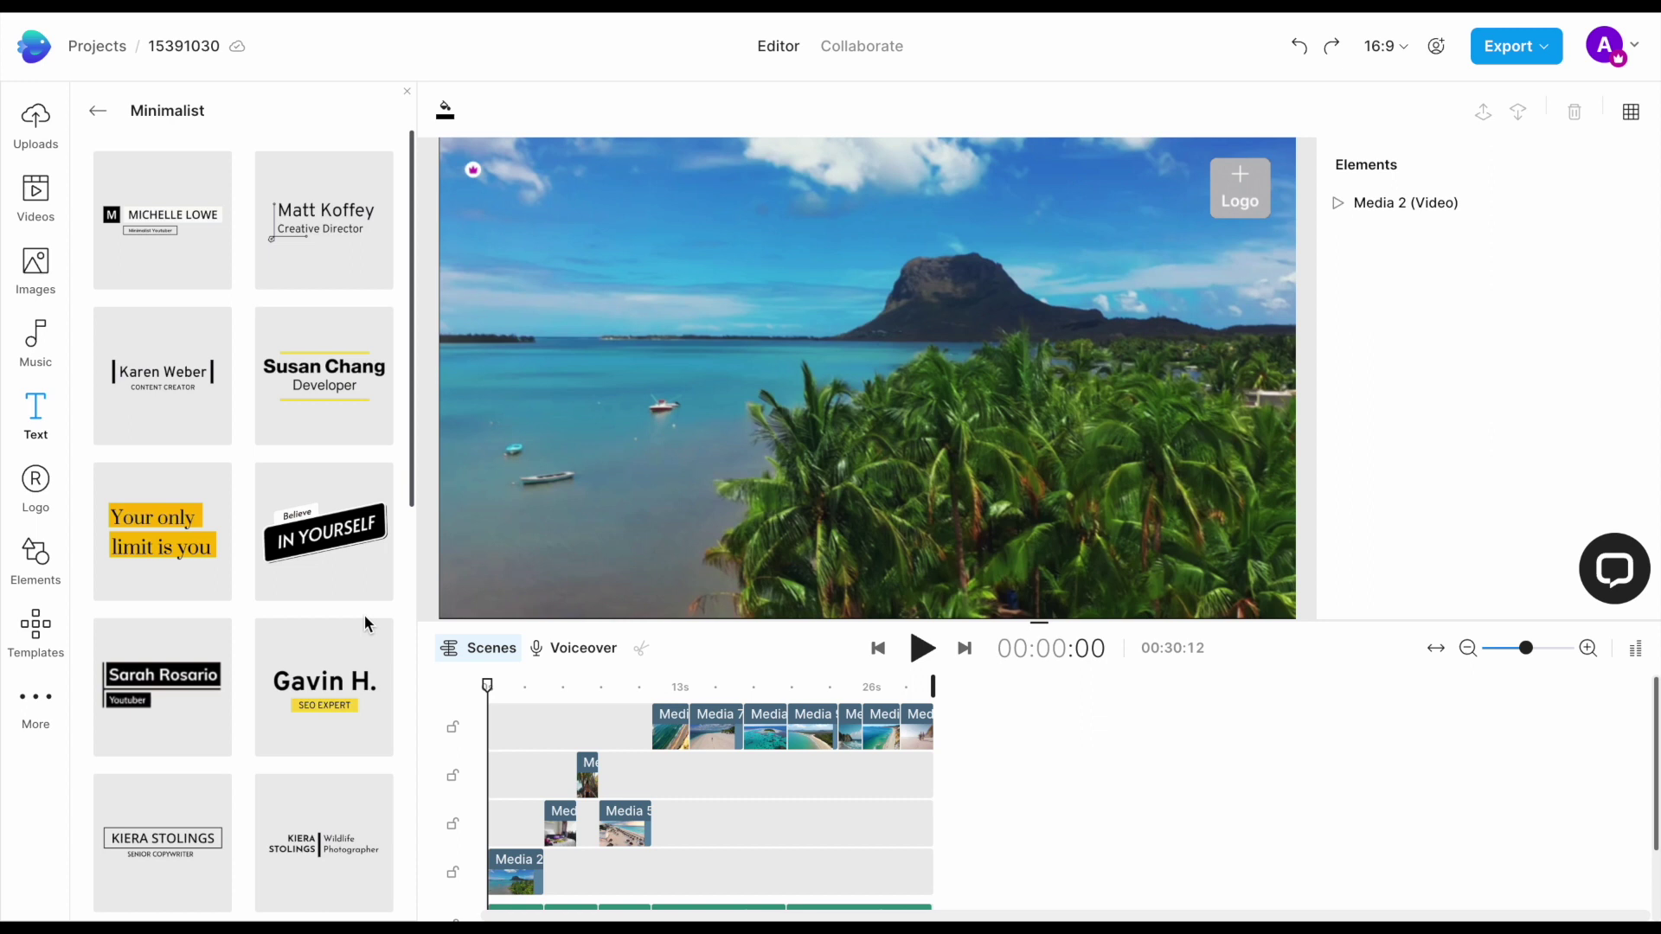
pyautogui.scroll(-7, 162, 779)
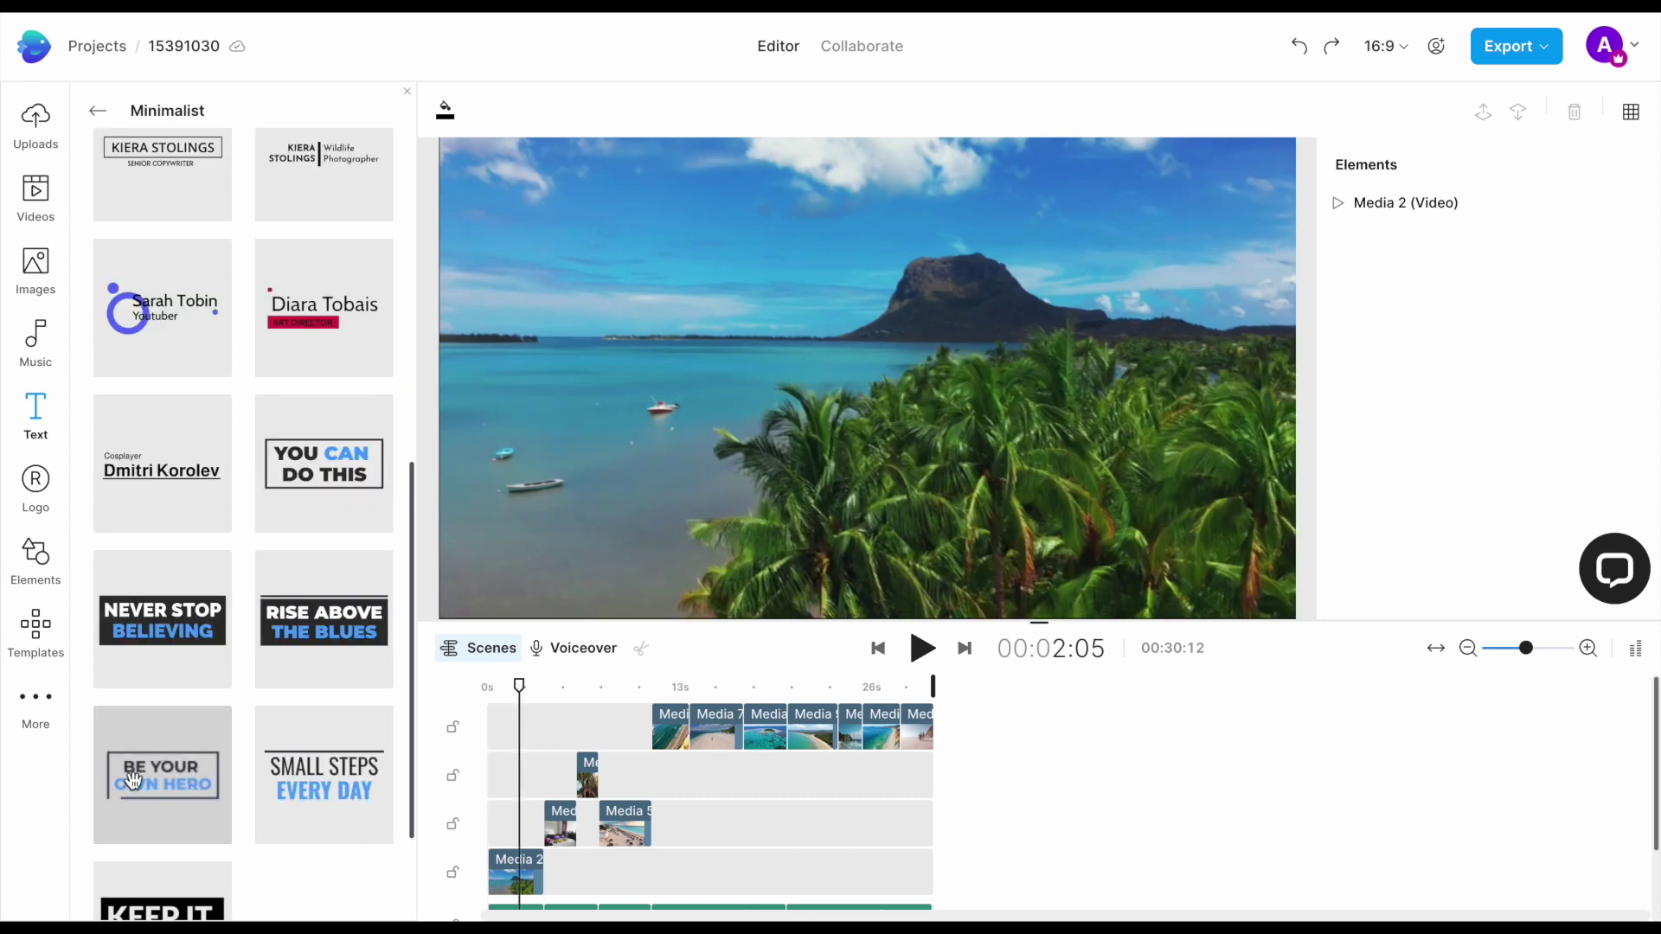
# - Add the BE YOUR OWN HERO Minimalist title, enlarged and centred, starting at 0s
pyautogui.click(168, 772)
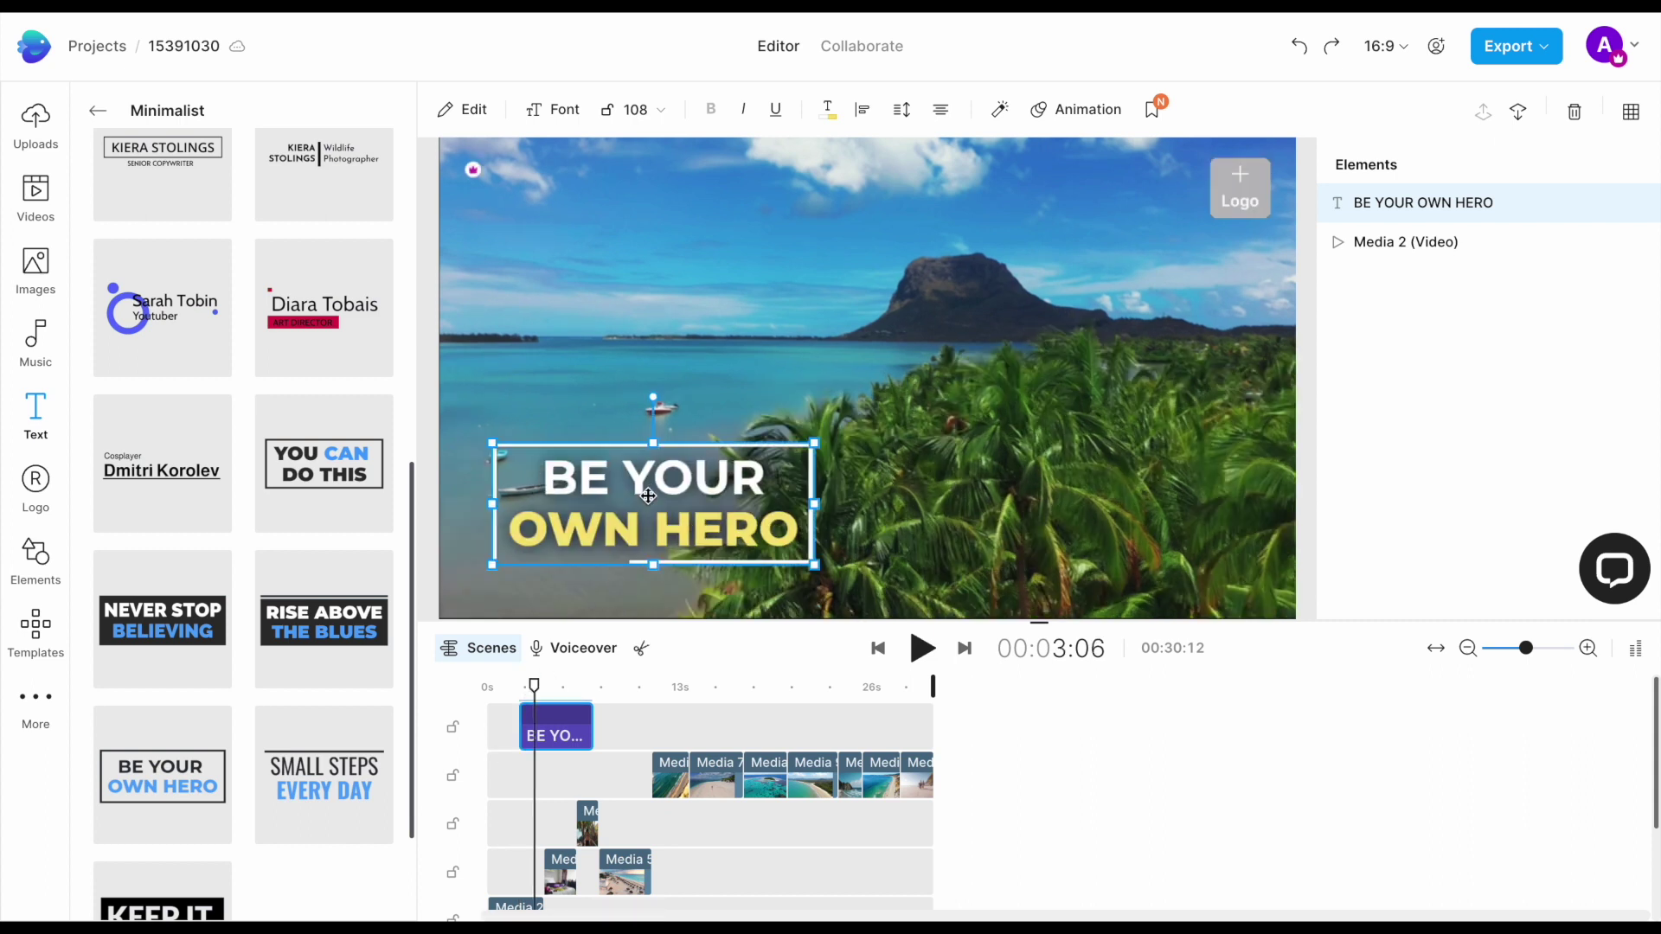
pyautogui.moveTo(651, 491); pyautogui.dragTo(883, 322)
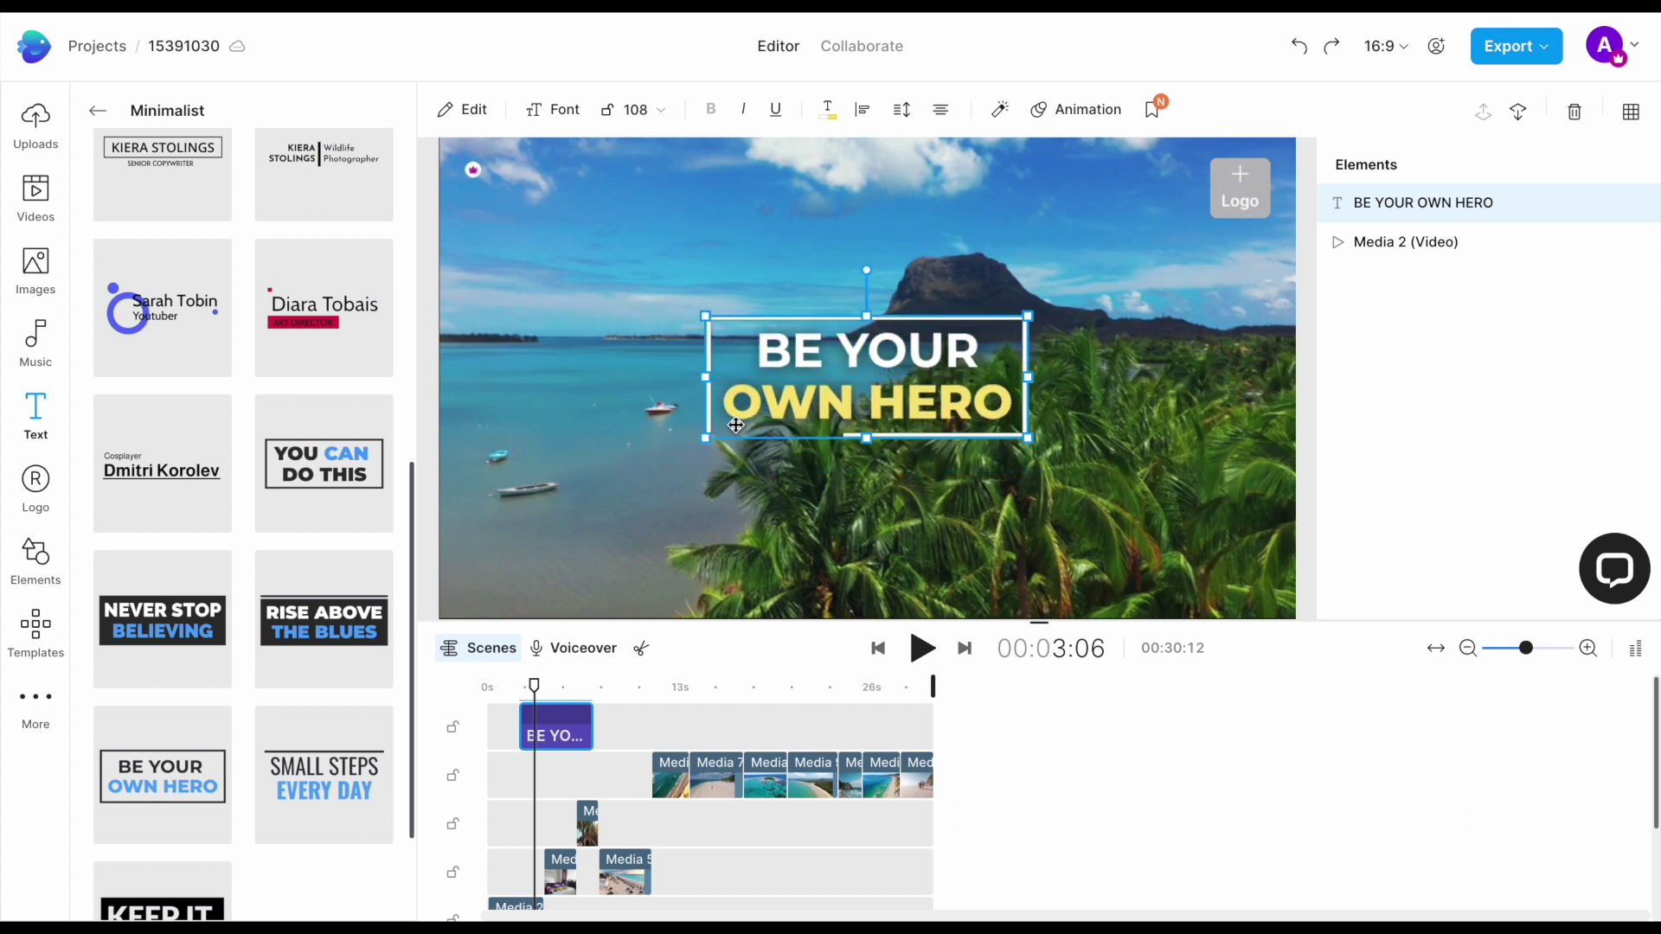
pyautogui.moveTo(701, 442); pyautogui.dragTo(576, 489)
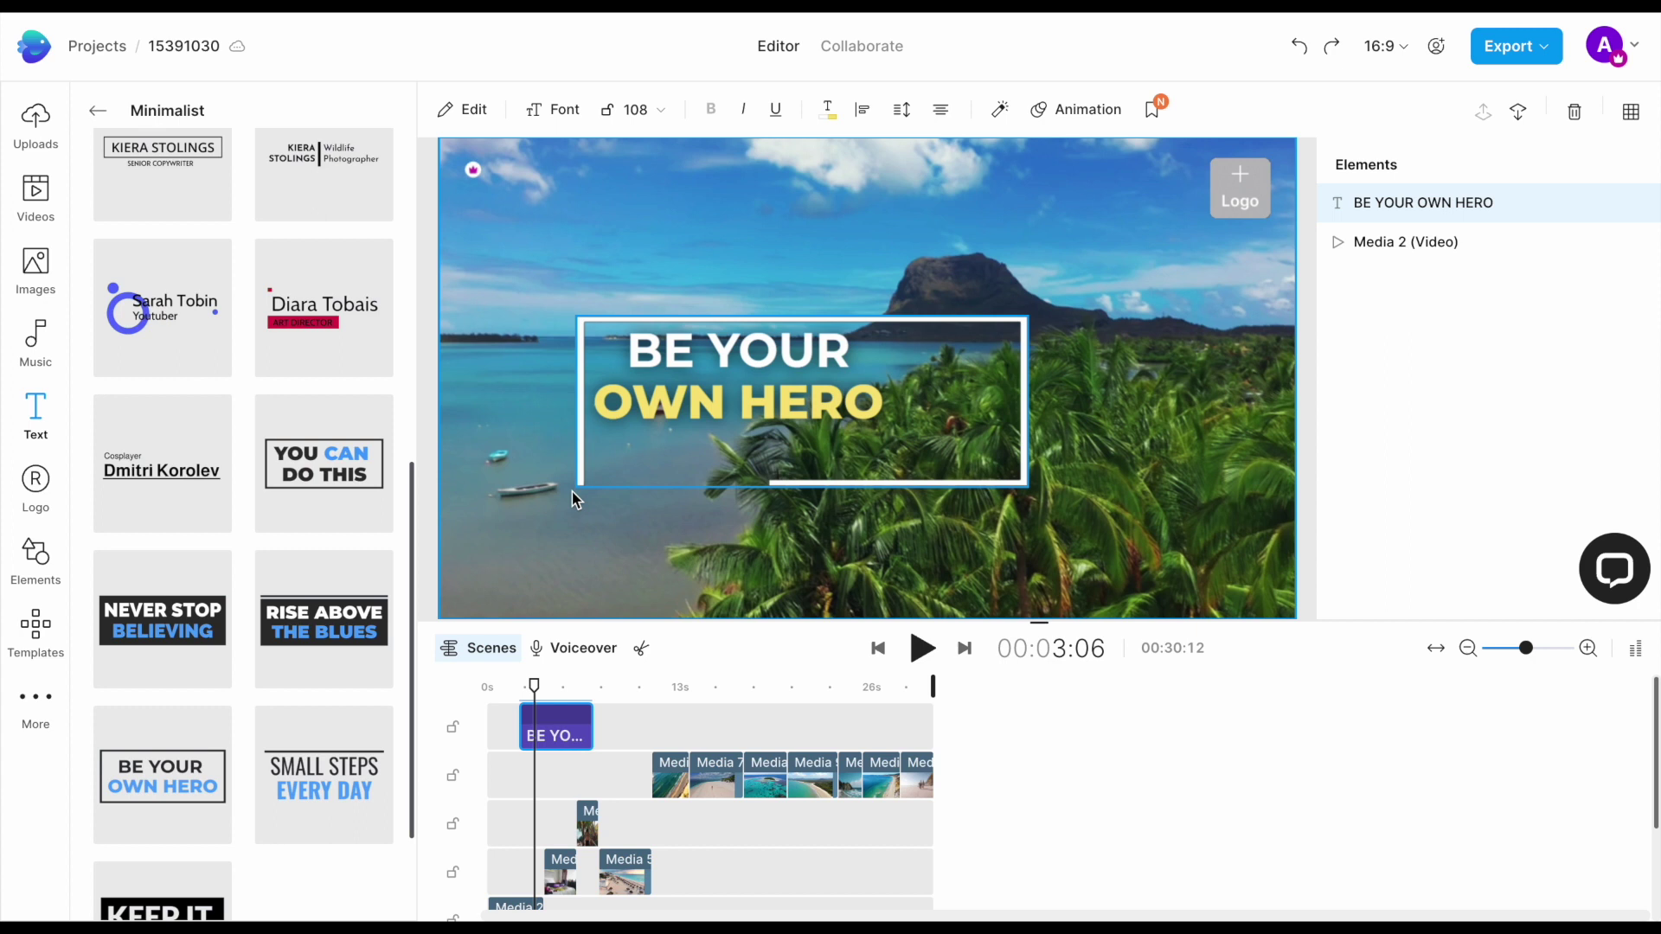
pyautogui.moveTo(844, 403); pyautogui.dragTo(911, 378)
pyautogui.moveTo(586, 731); pyautogui.dragTo(545, 723)
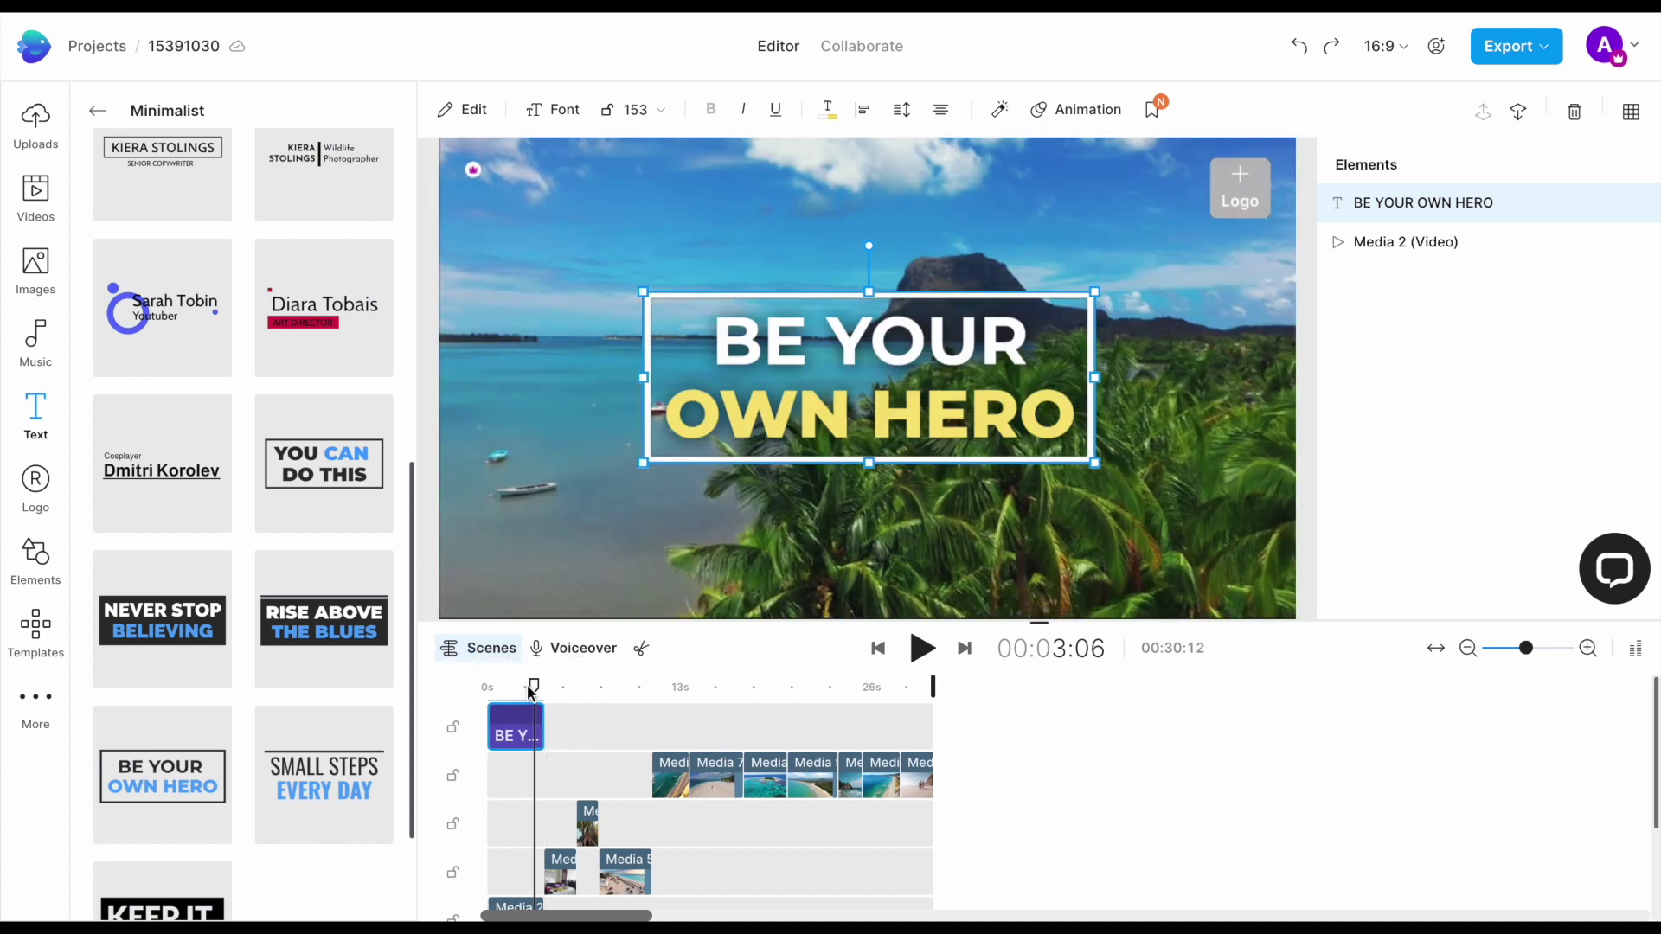
pyautogui.moveTo(534, 689); pyautogui.dragTo(513, 688)
# - Replace the title text with 'TOP 10' and 'MOST BEAUTIFUL BEACHES IN THE WORLD', then recentre it
pyautogui.click(463, 109)
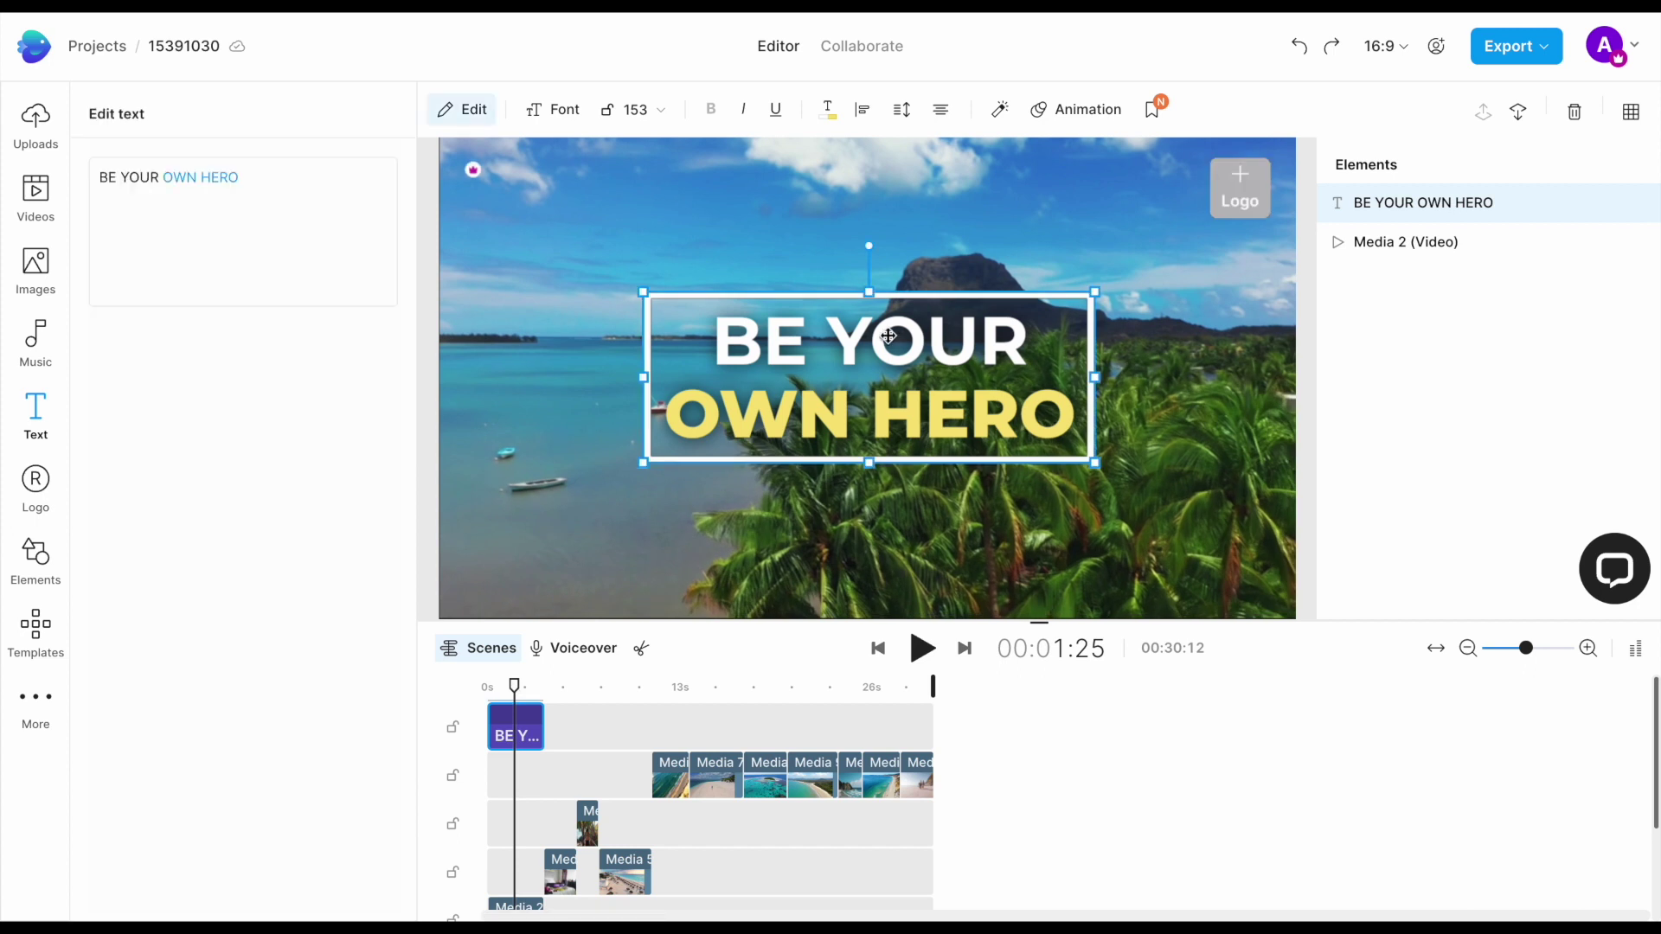
pyautogui.tripleClick(334, 188)
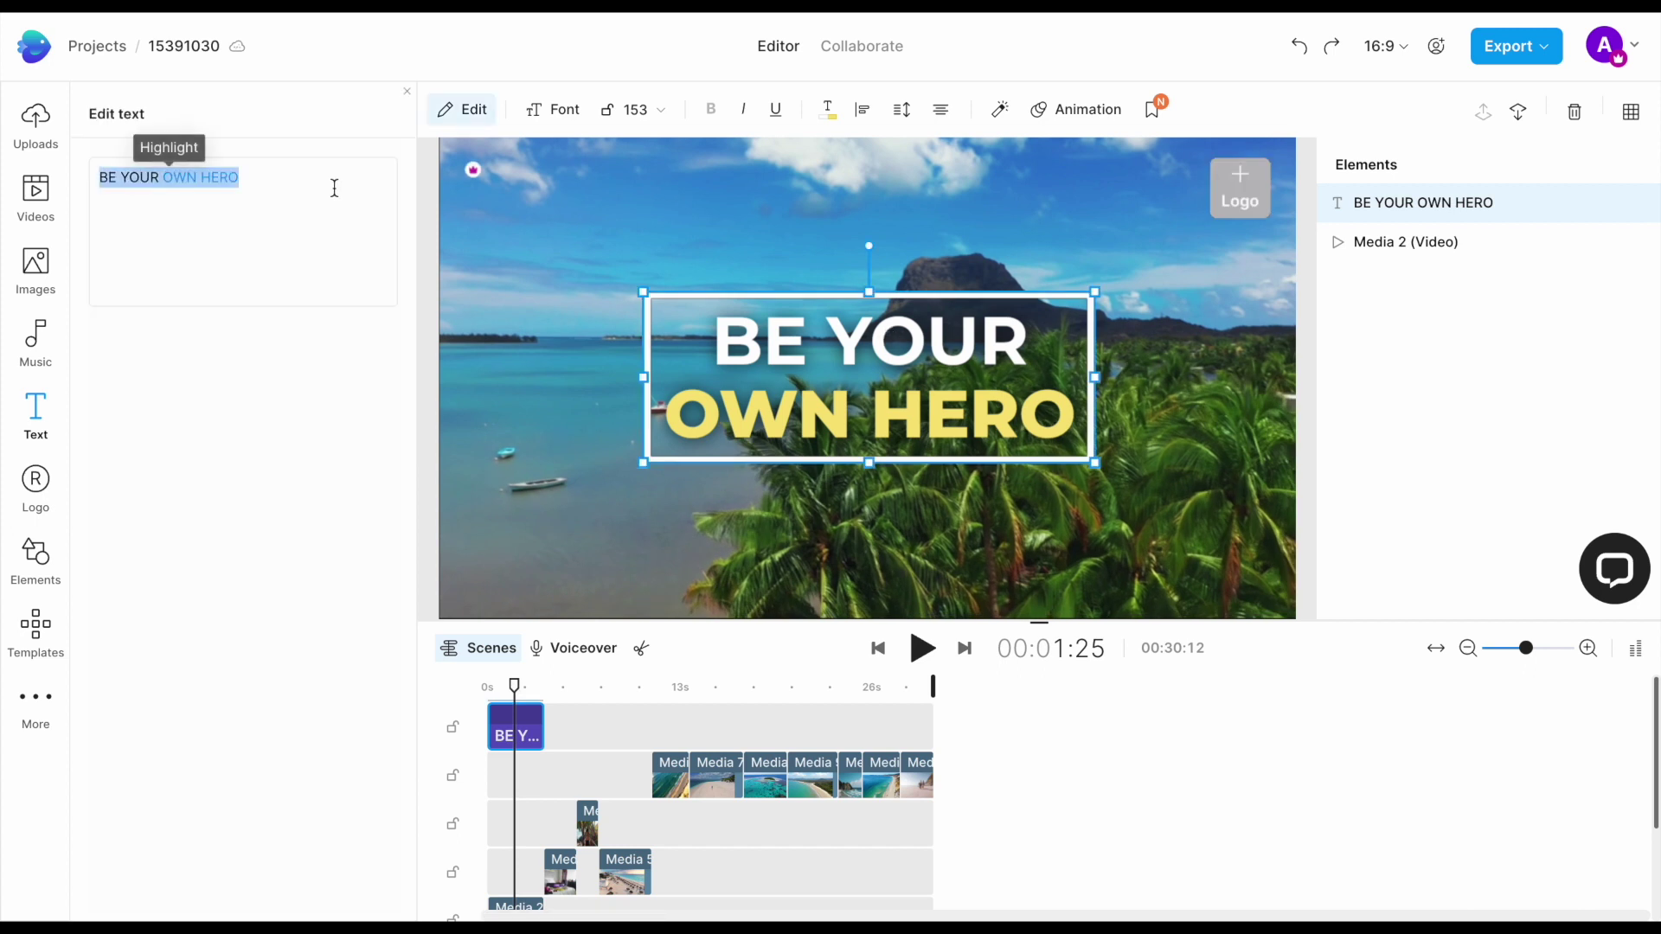
pyautogui.press('BackSpace')
pyautogui.write('TOP 10')
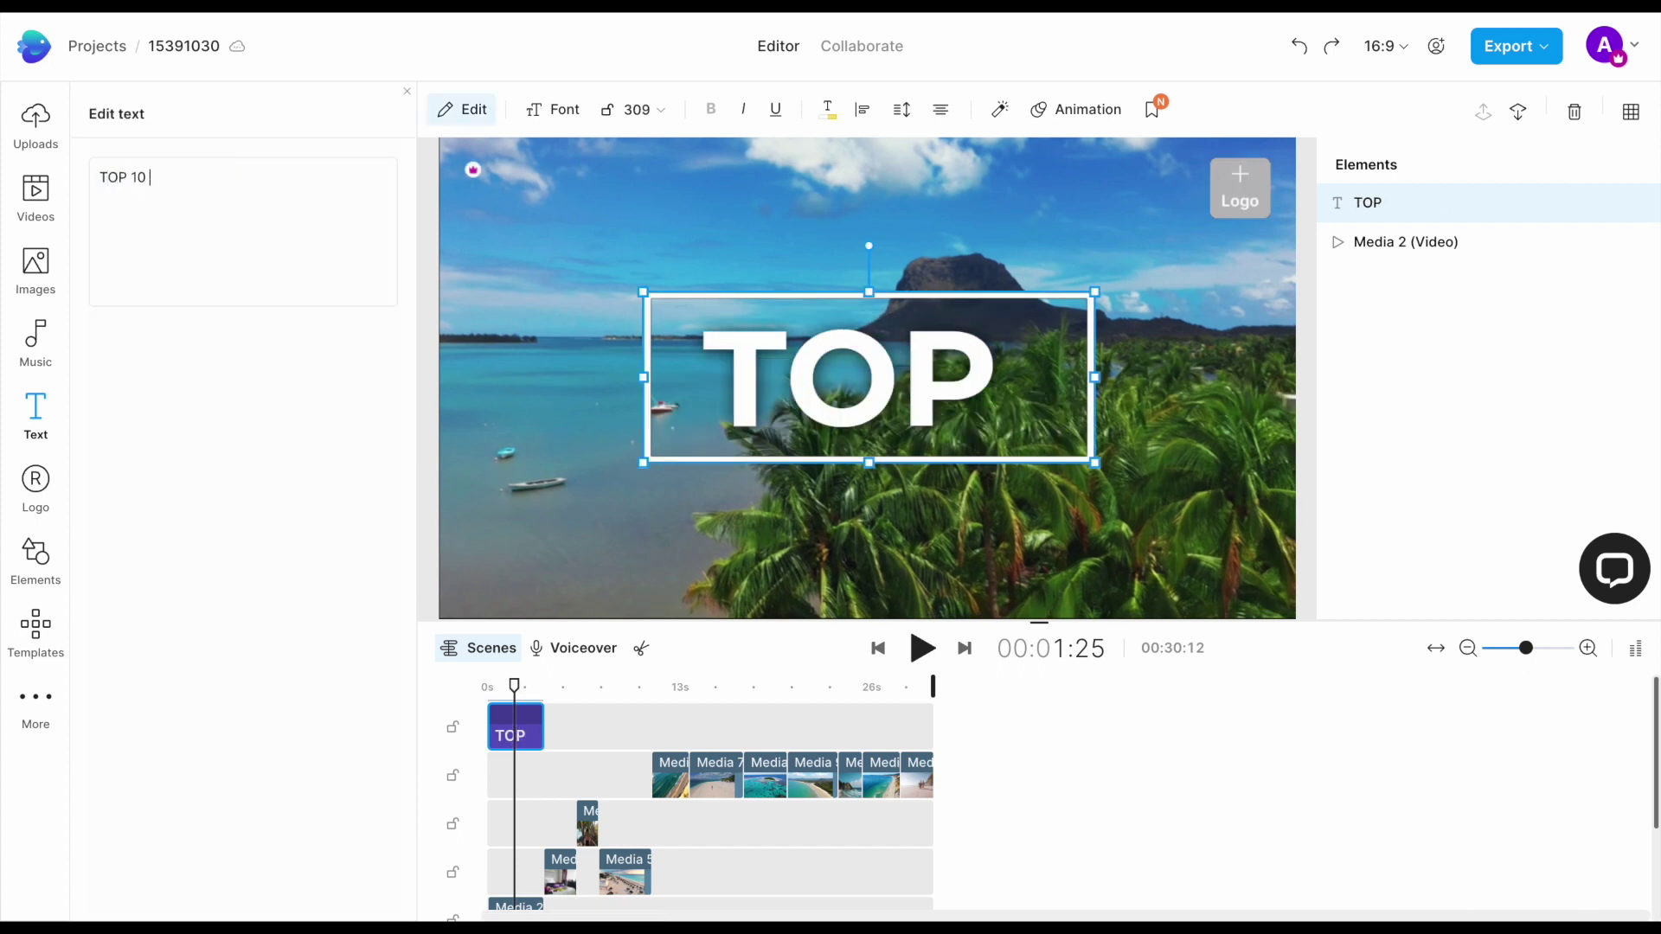
pyautogui.press('Return')
pyautogui.write('MOST BEAUTIFUL BEACHES IN THE WORLD')
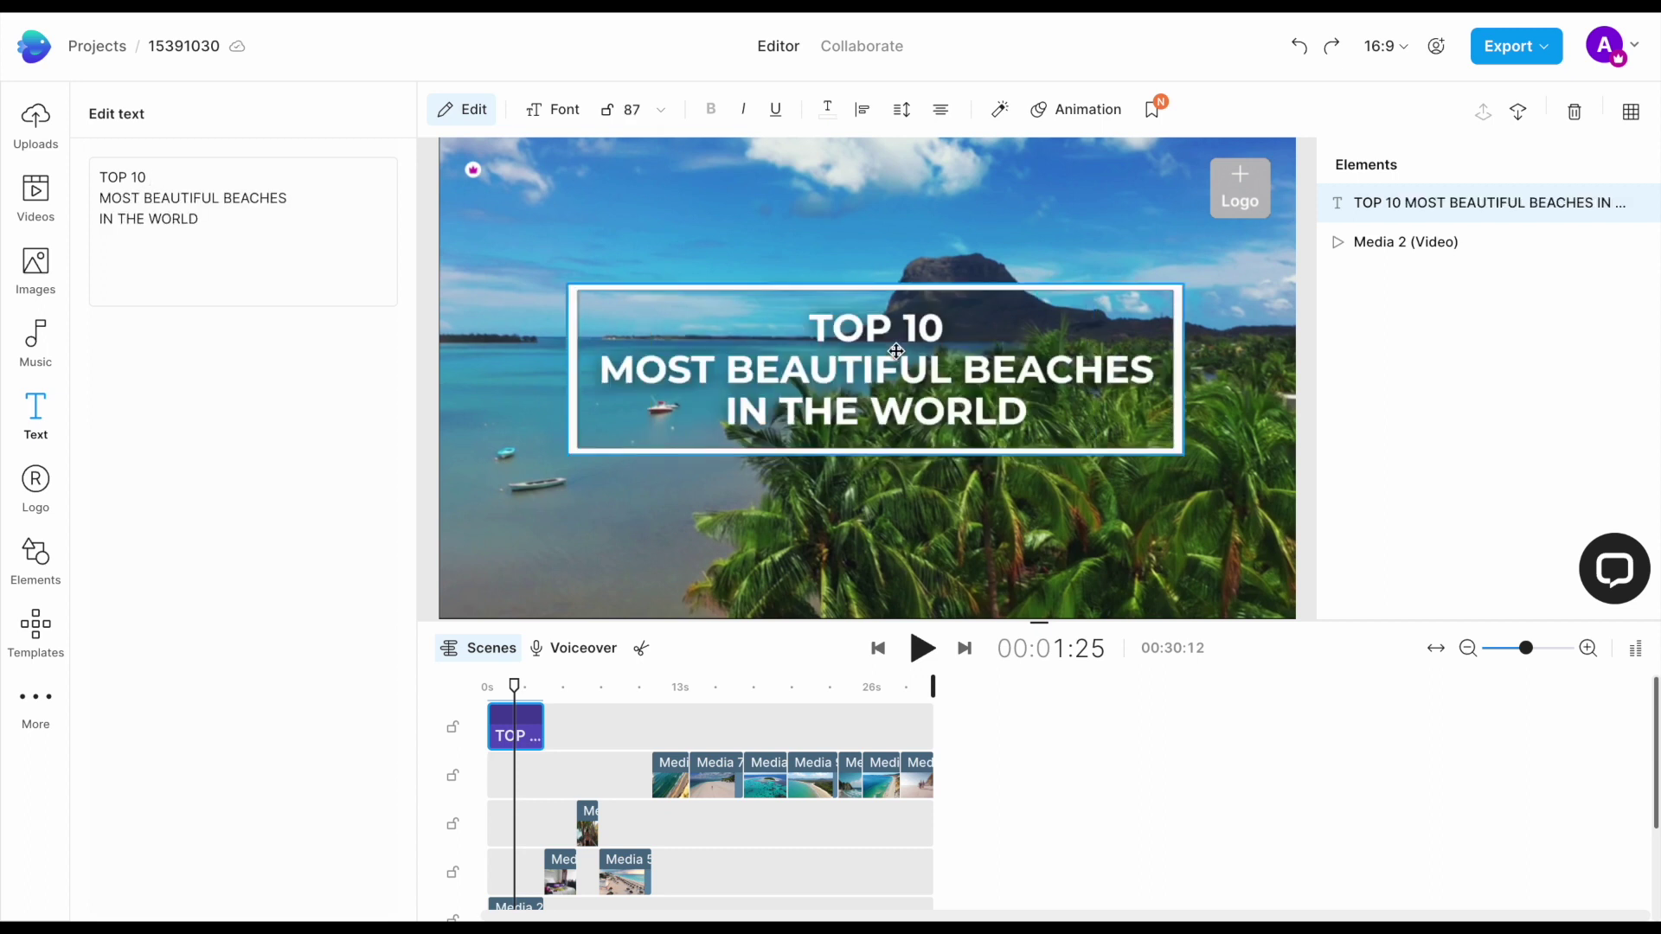
pyautogui.moveTo(889, 350); pyautogui.dragTo(890, 358)
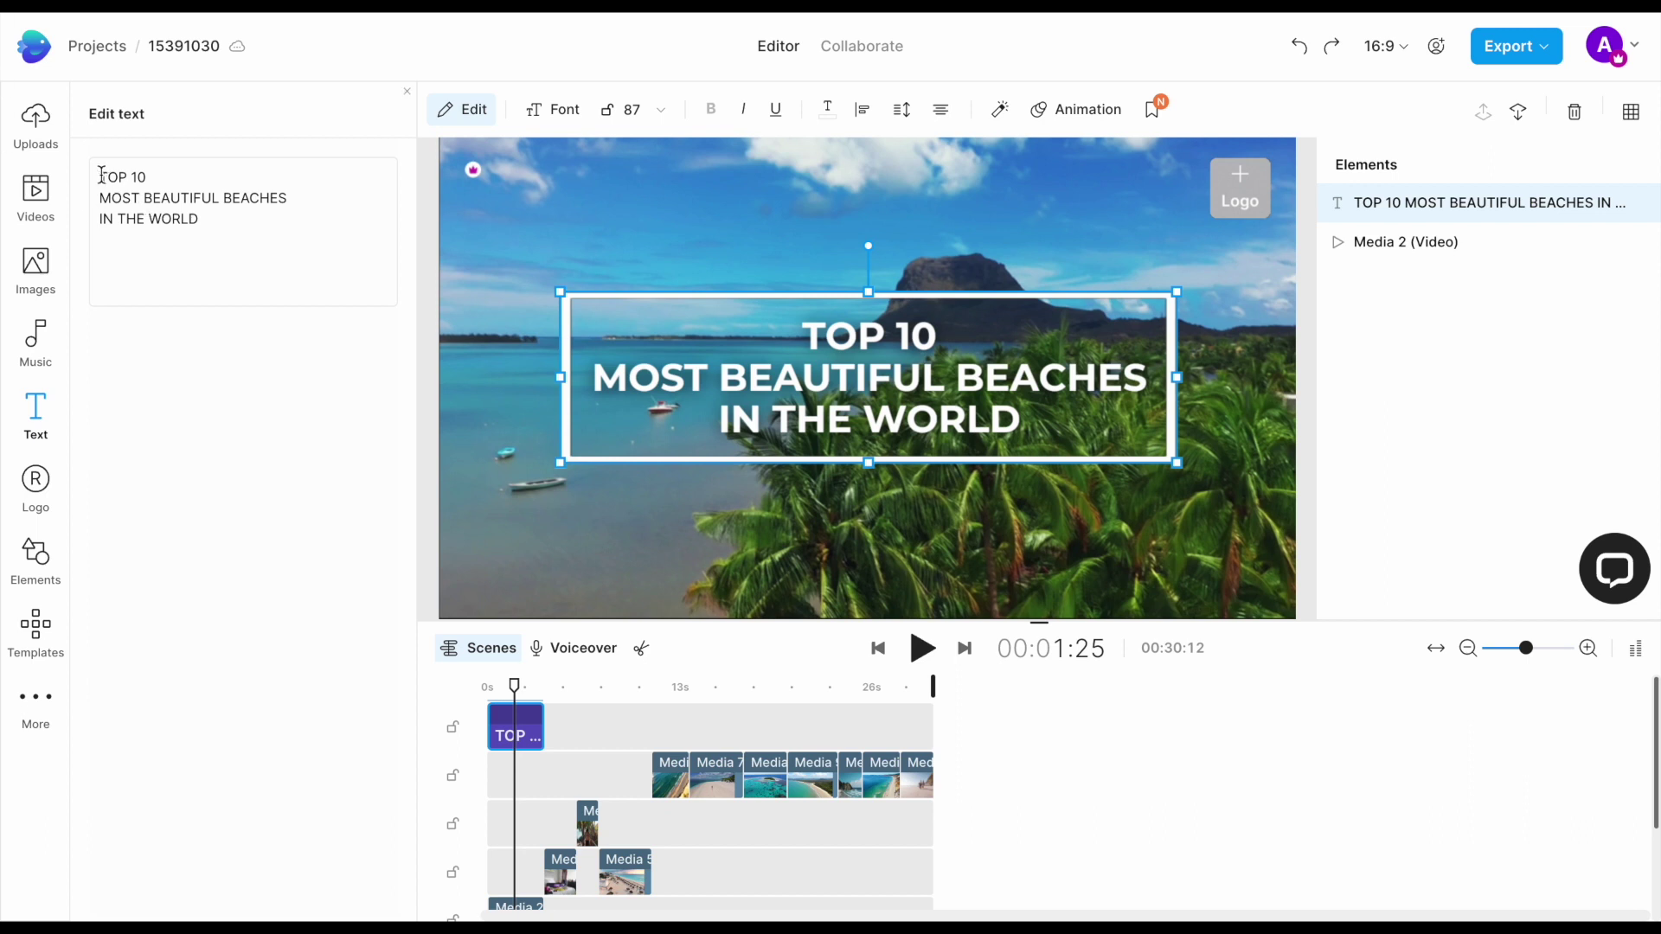
pyautogui.moveTo(100, 176); pyautogui.dragTo(147, 173)
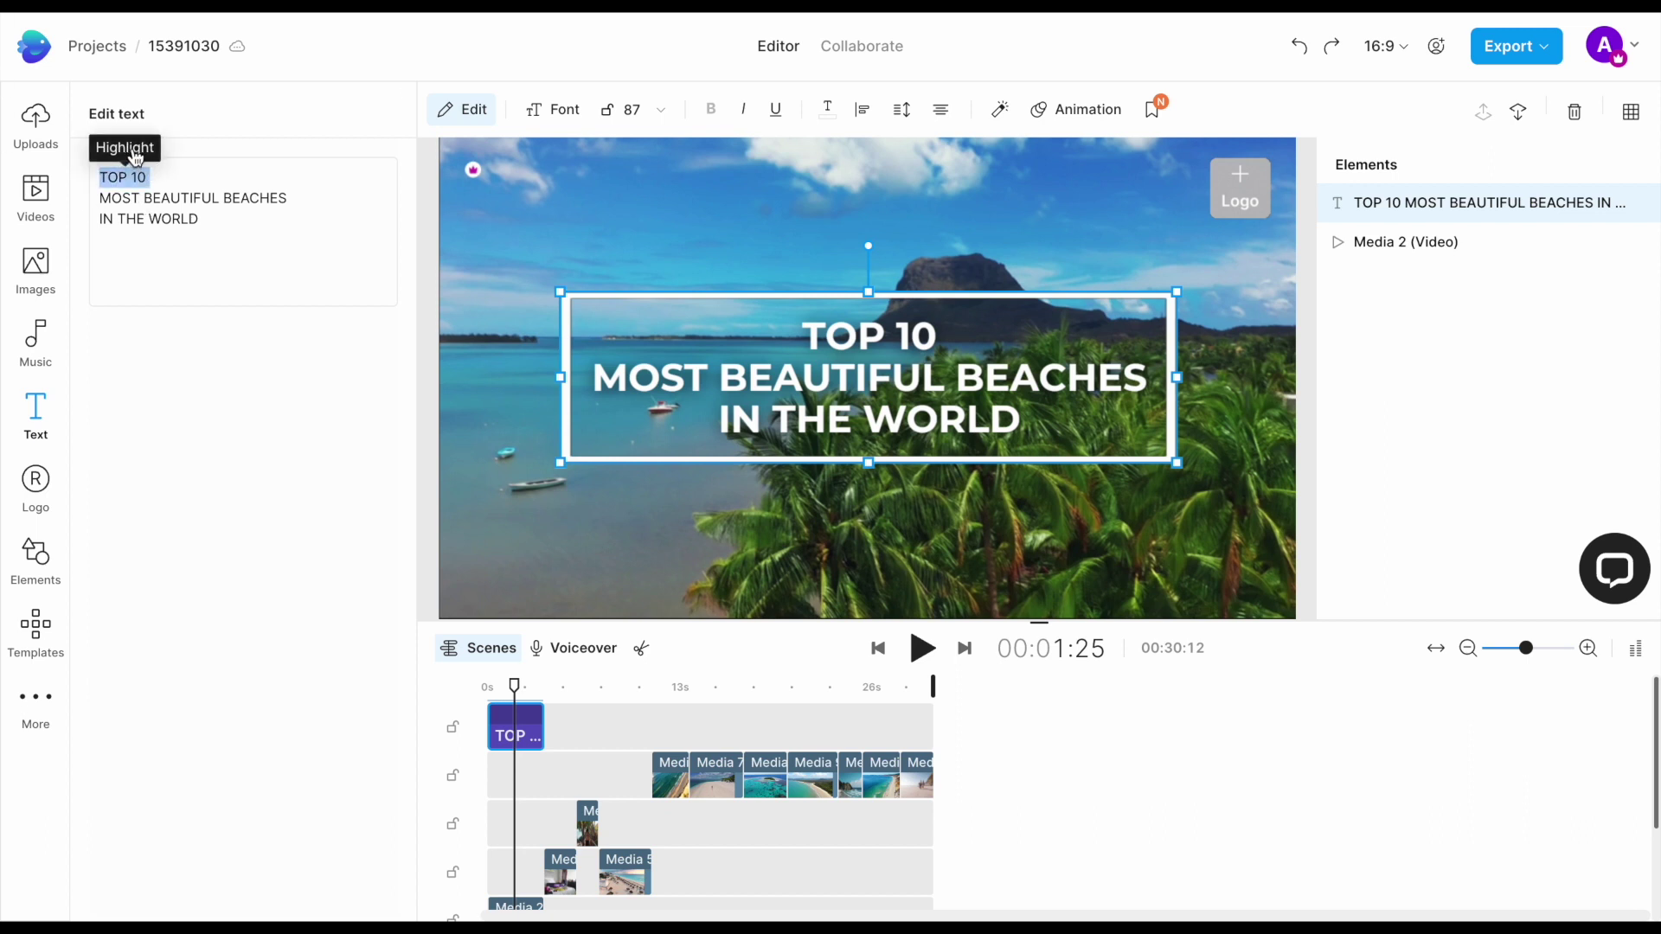
# - Highlight the TOP 10 and IN THE WORLD title lines in vivid yellow #FFDE22
pyautogui.click(135, 152)
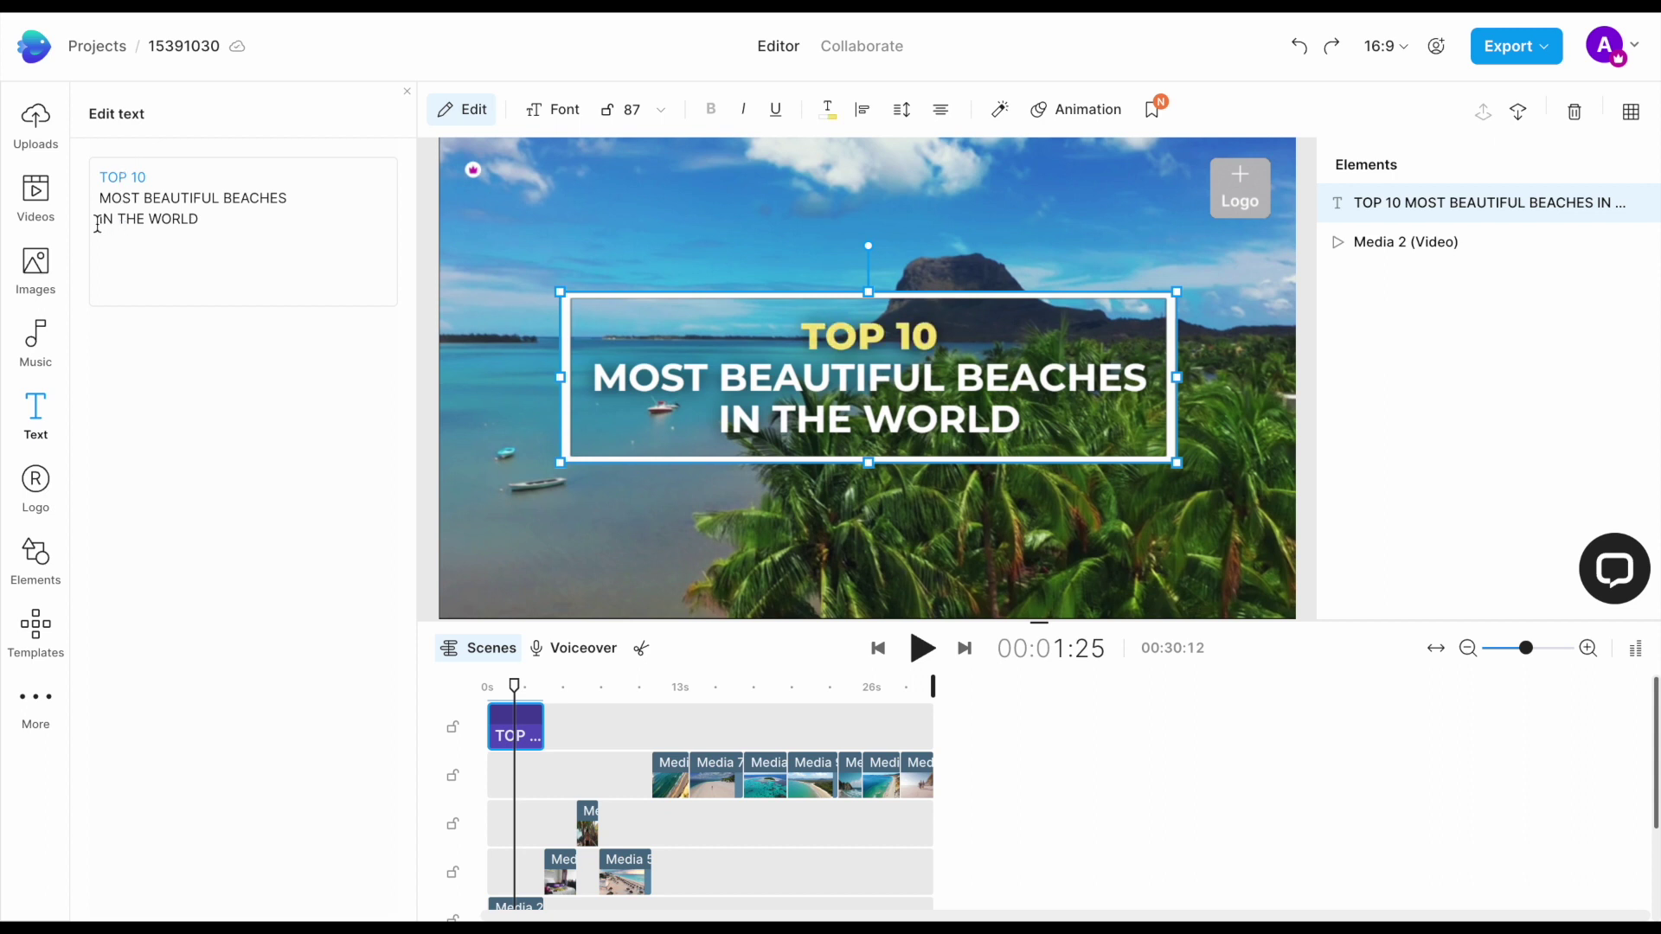
pyautogui.moveTo(98, 223); pyautogui.dragTo(199, 221)
pyautogui.click(147, 195)
pyautogui.click(833, 114)
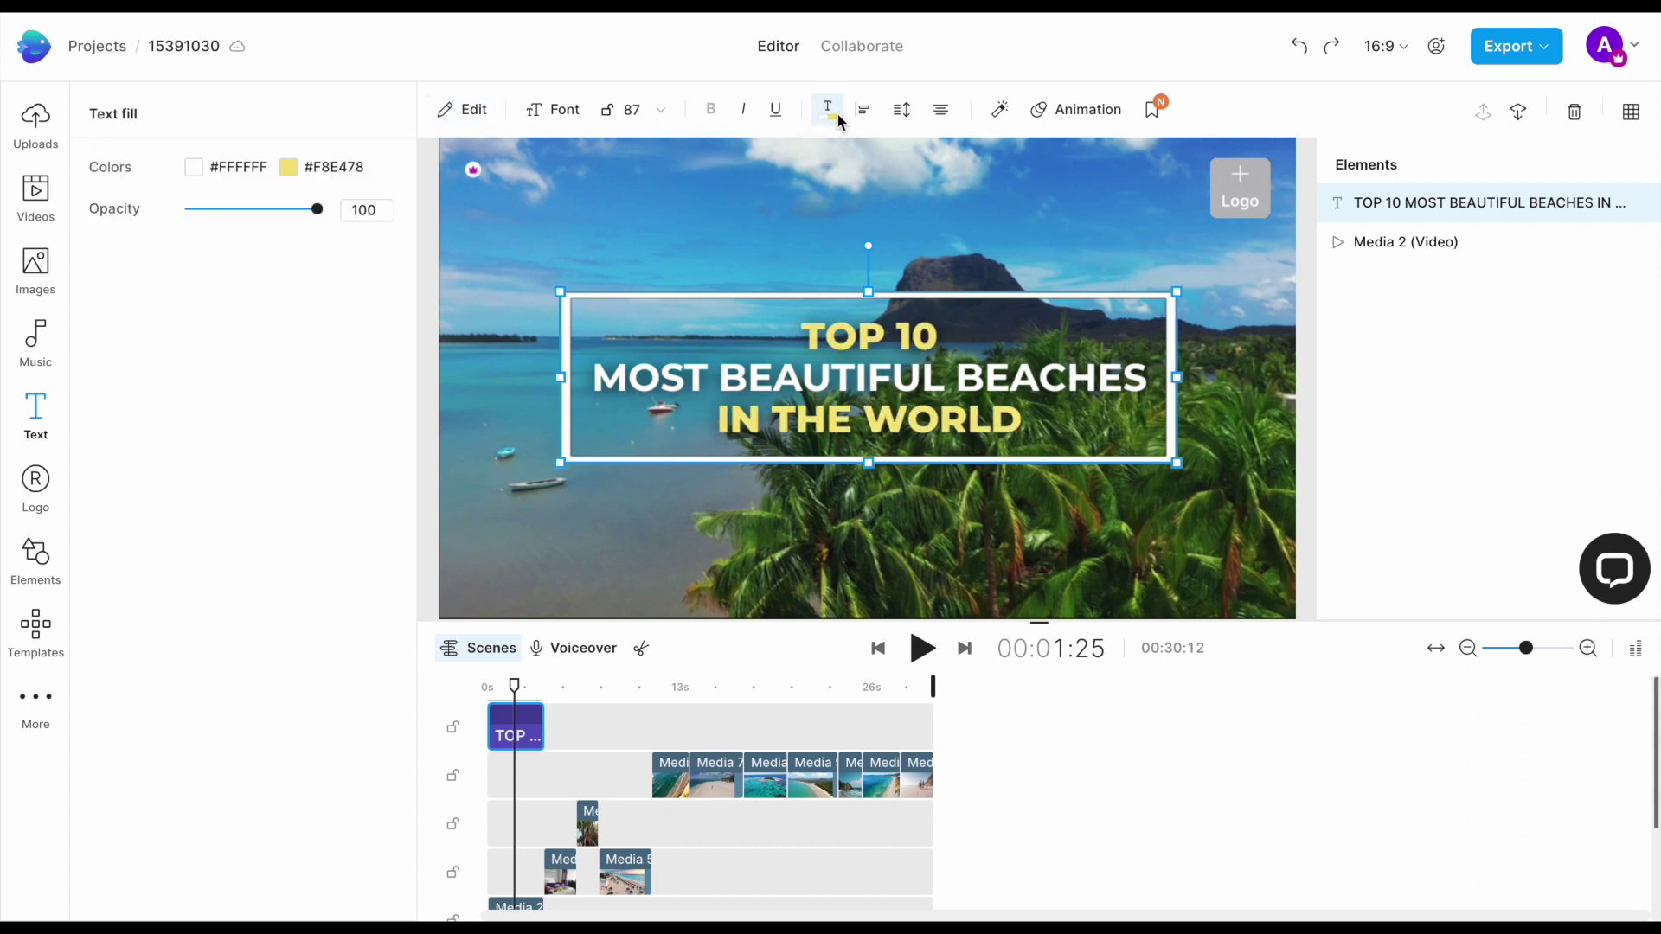
pyautogui.click(288, 167)
pyautogui.click(276, 226)
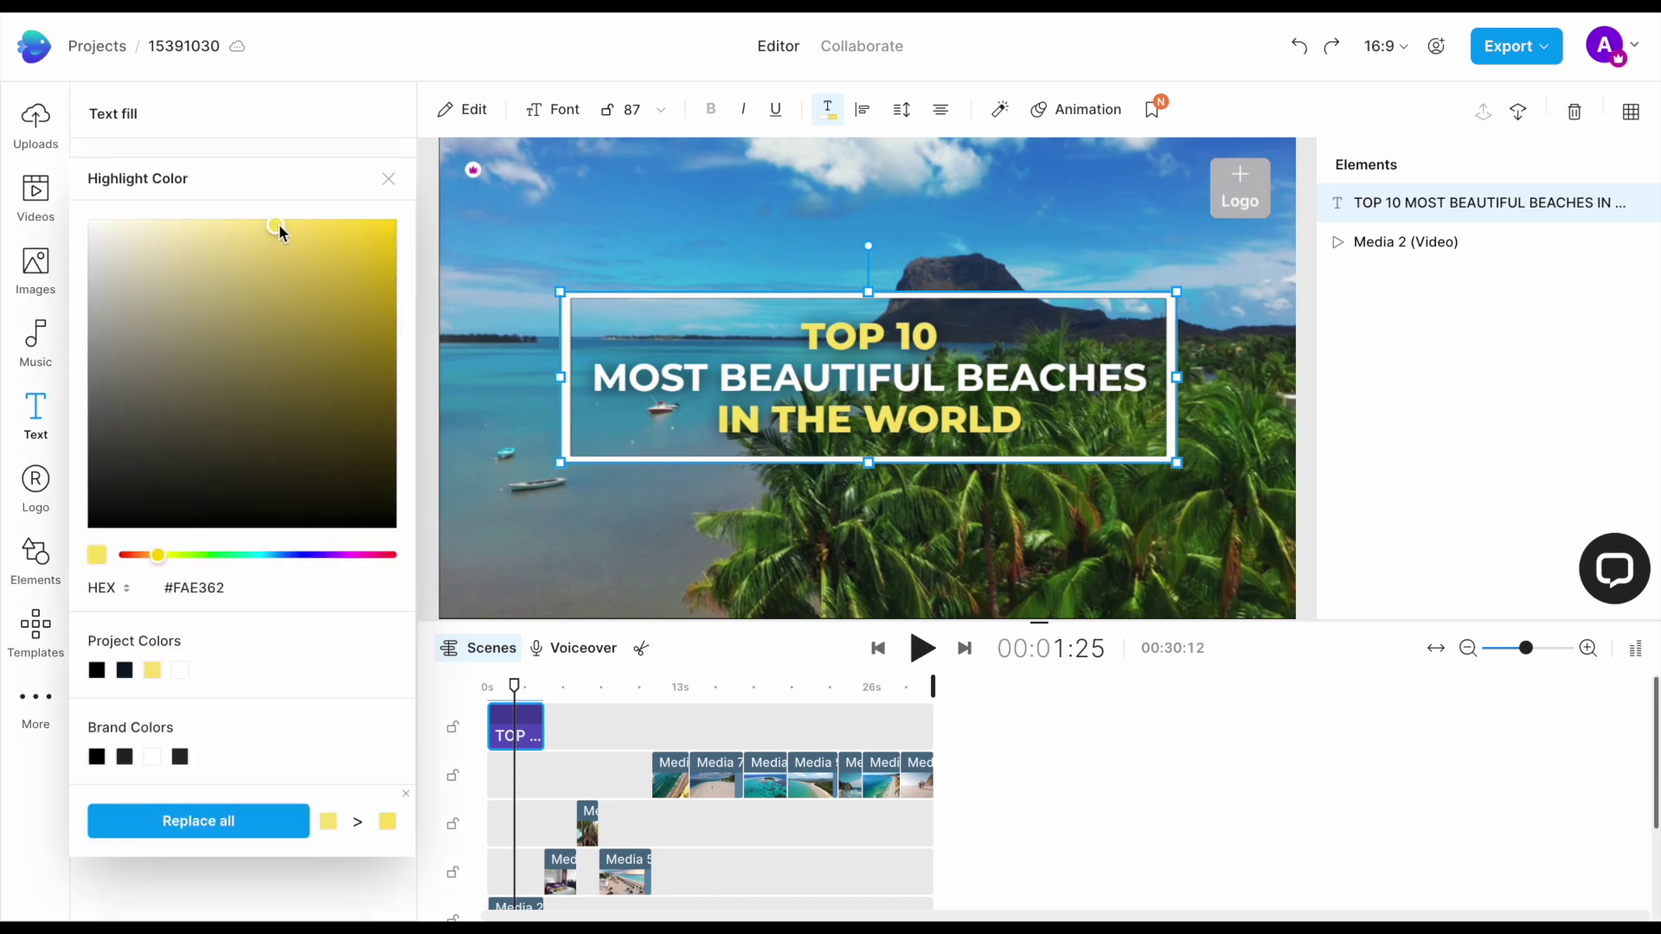
pyautogui.moveTo(276, 226); pyautogui.dragTo(450, 225)
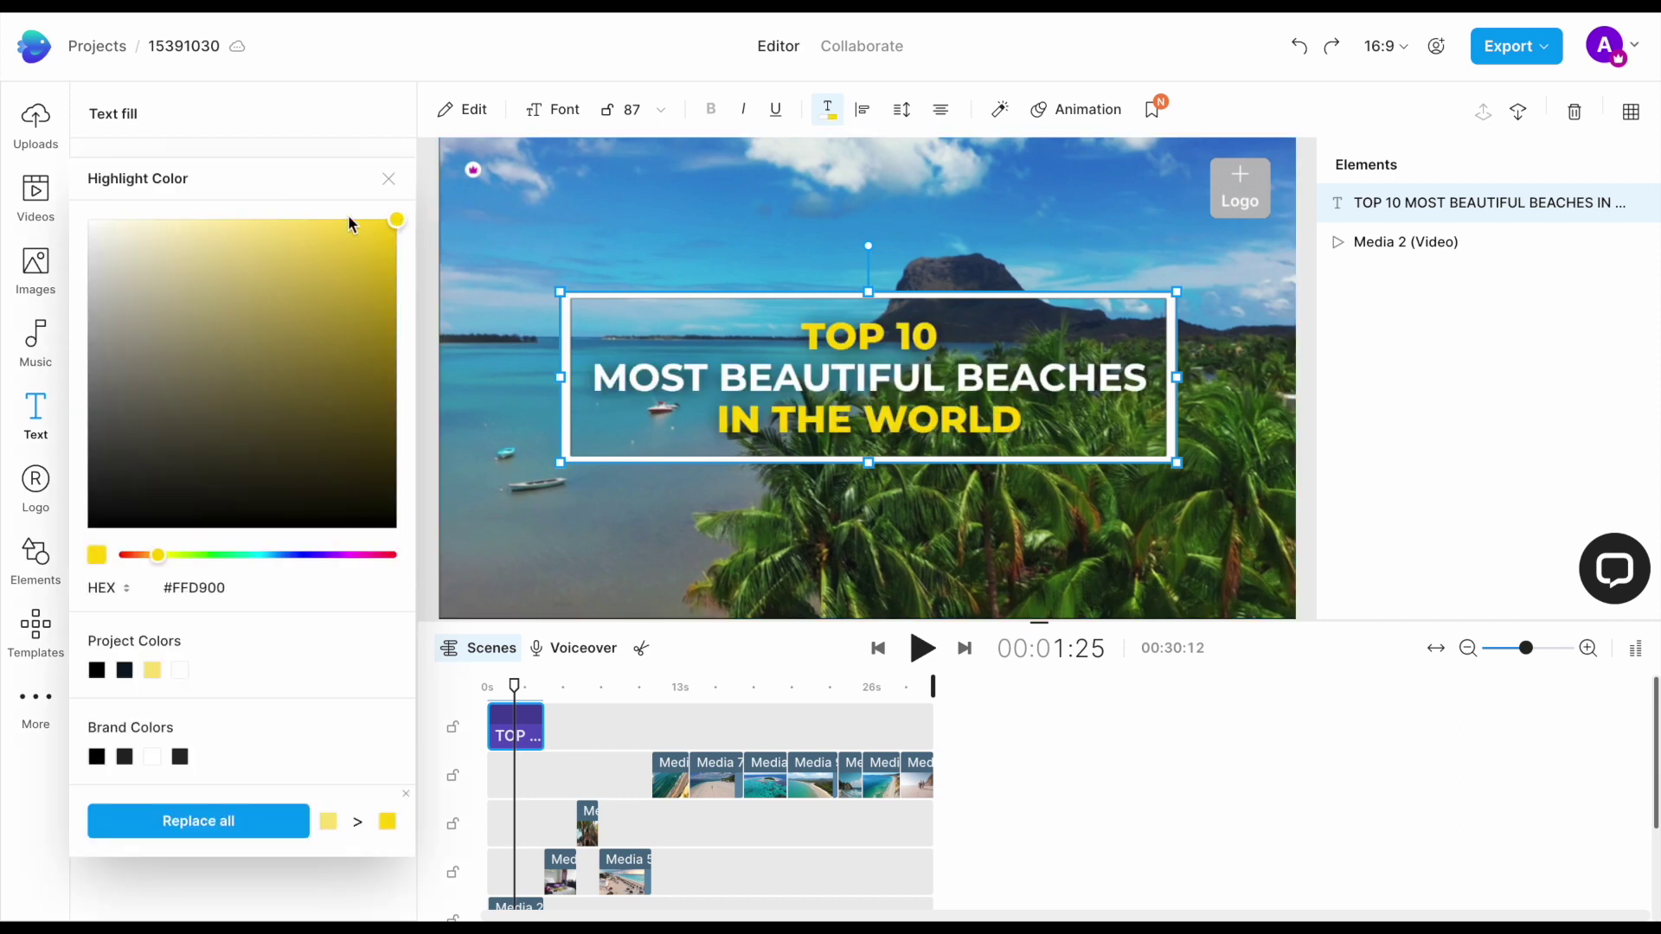
pyautogui.click(386, 222)
pyautogui.moveTo(387, 223); pyautogui.dragTo(356, 222)
pyautogui.click(606, 124)
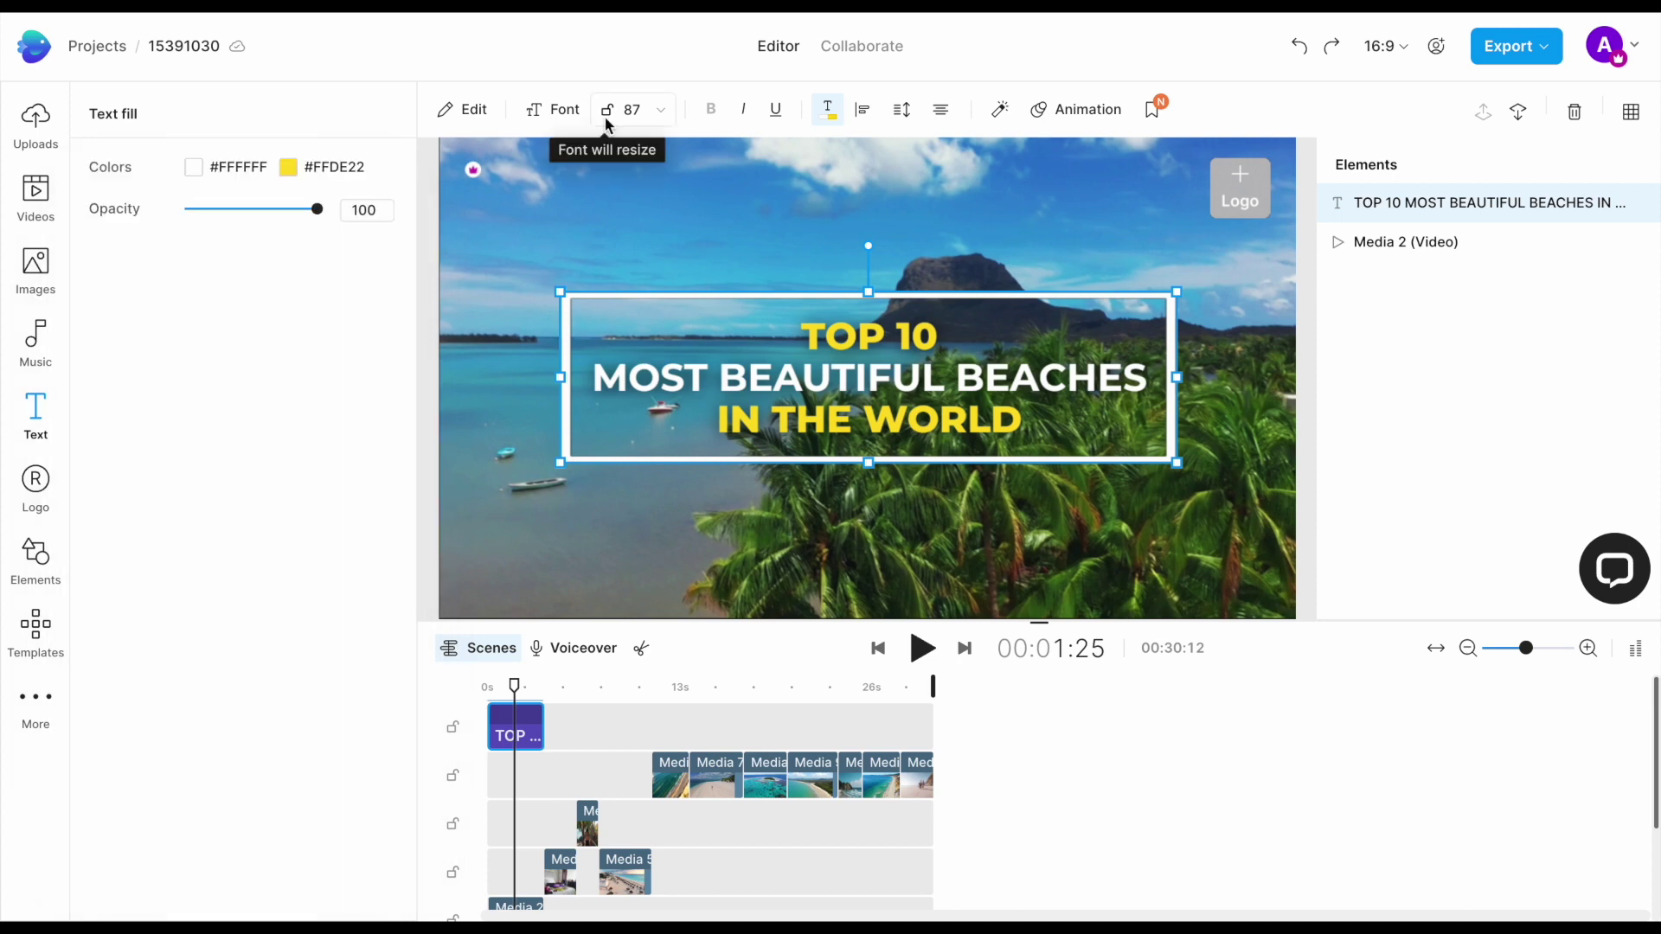
# - Go through the title's Font and Text effects options to its entrance and exit Animation settings
pyautogui.click(558, 110)
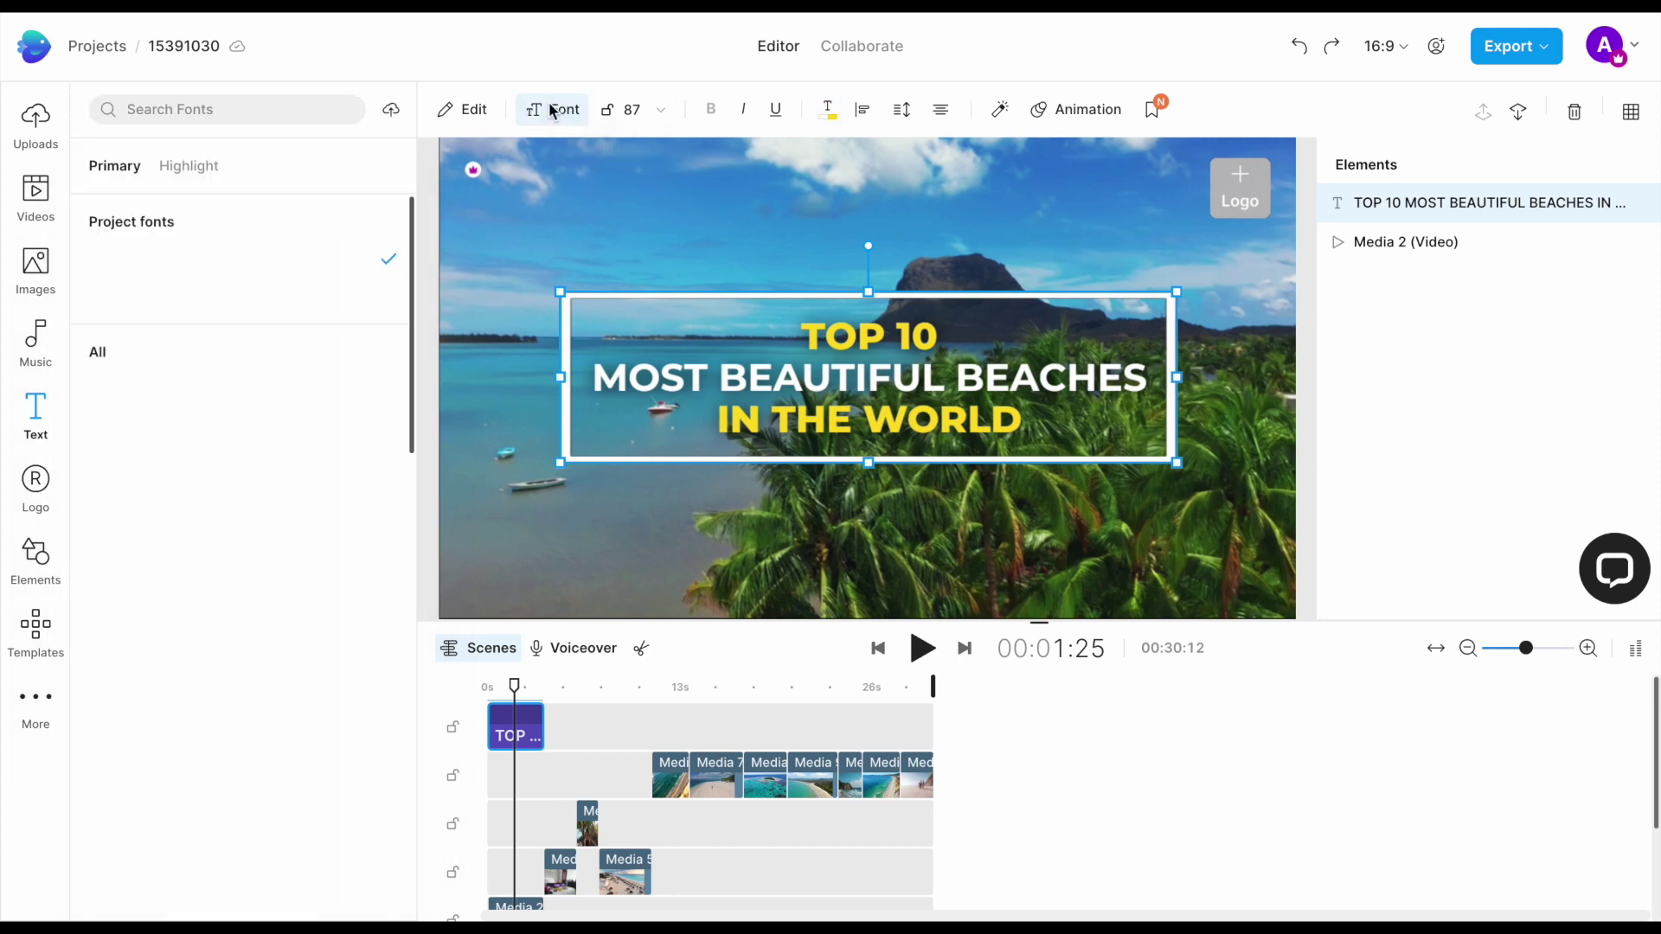
pyautogui.click(999, 111)
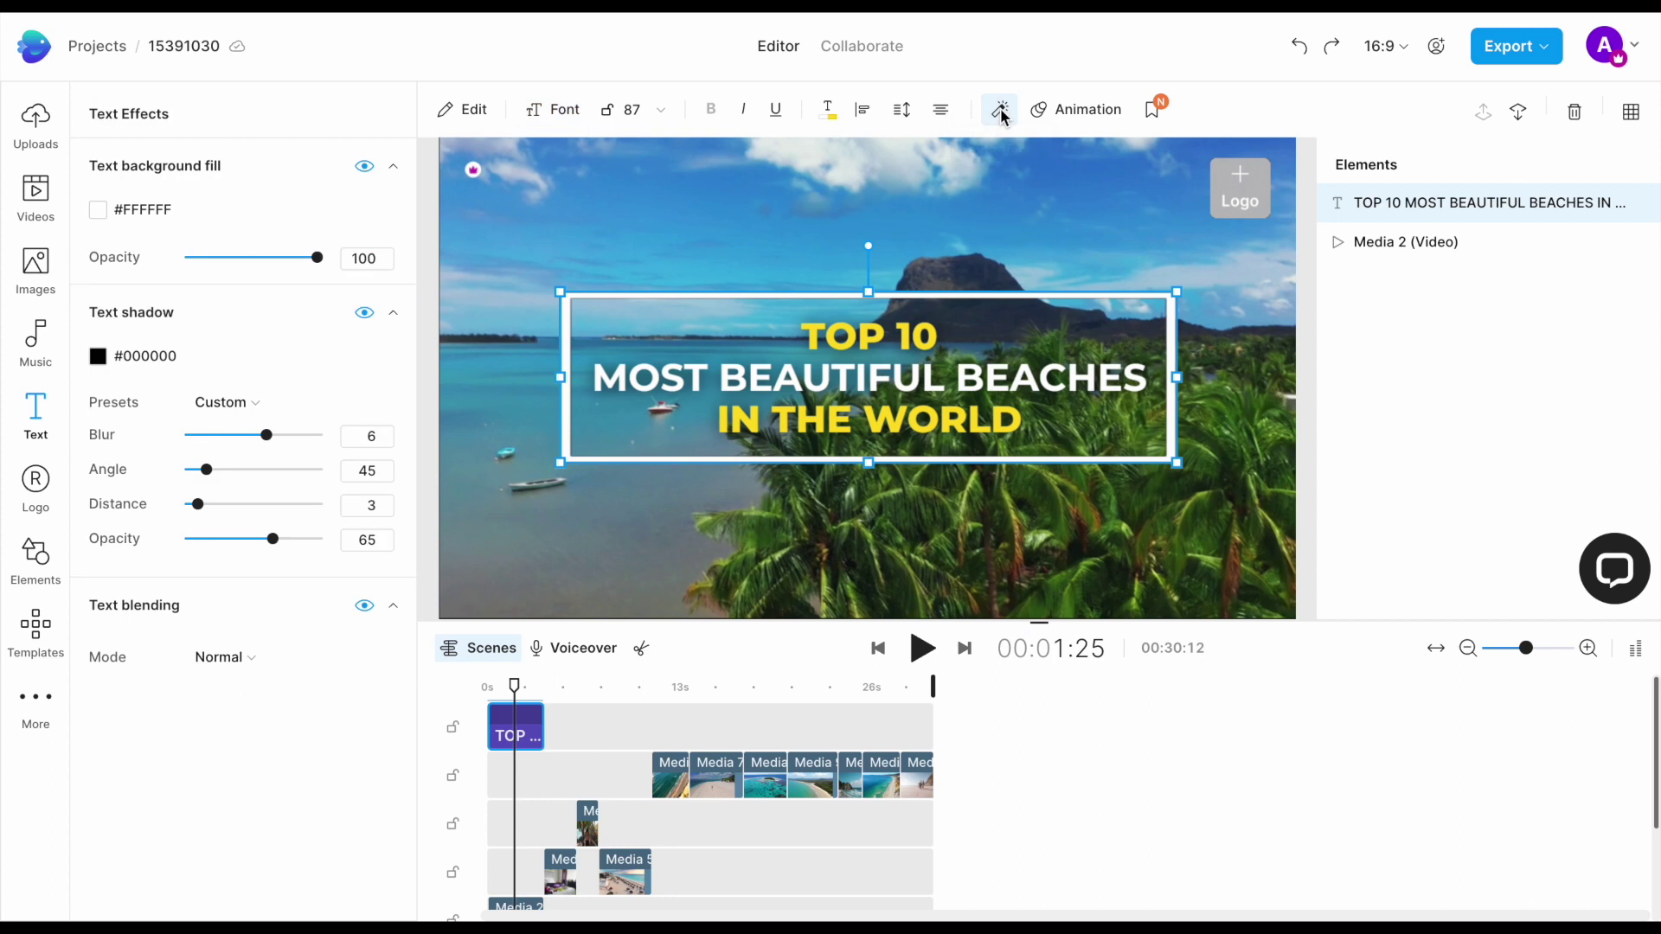
pyautogui.click(1082, 107)
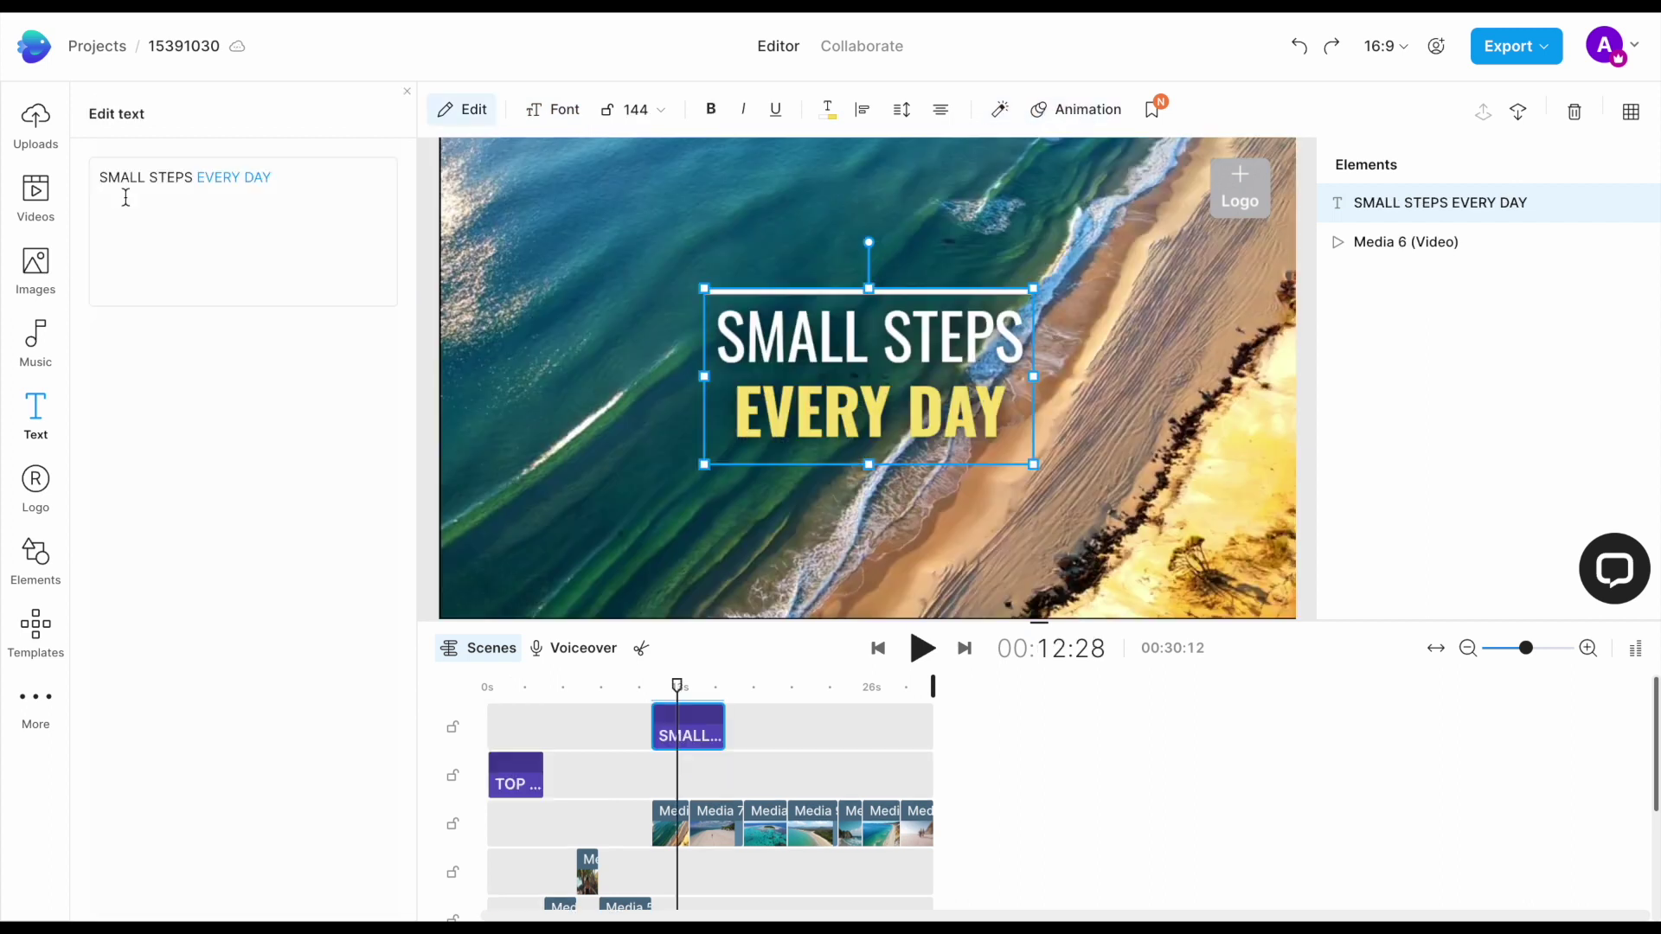
# - Replace the scene text with WHITEHAVEN BEACH and AUSTRALIA on a second line
pyautogui.tripleClick(122, 190)
pyautogui.write('WHITE')
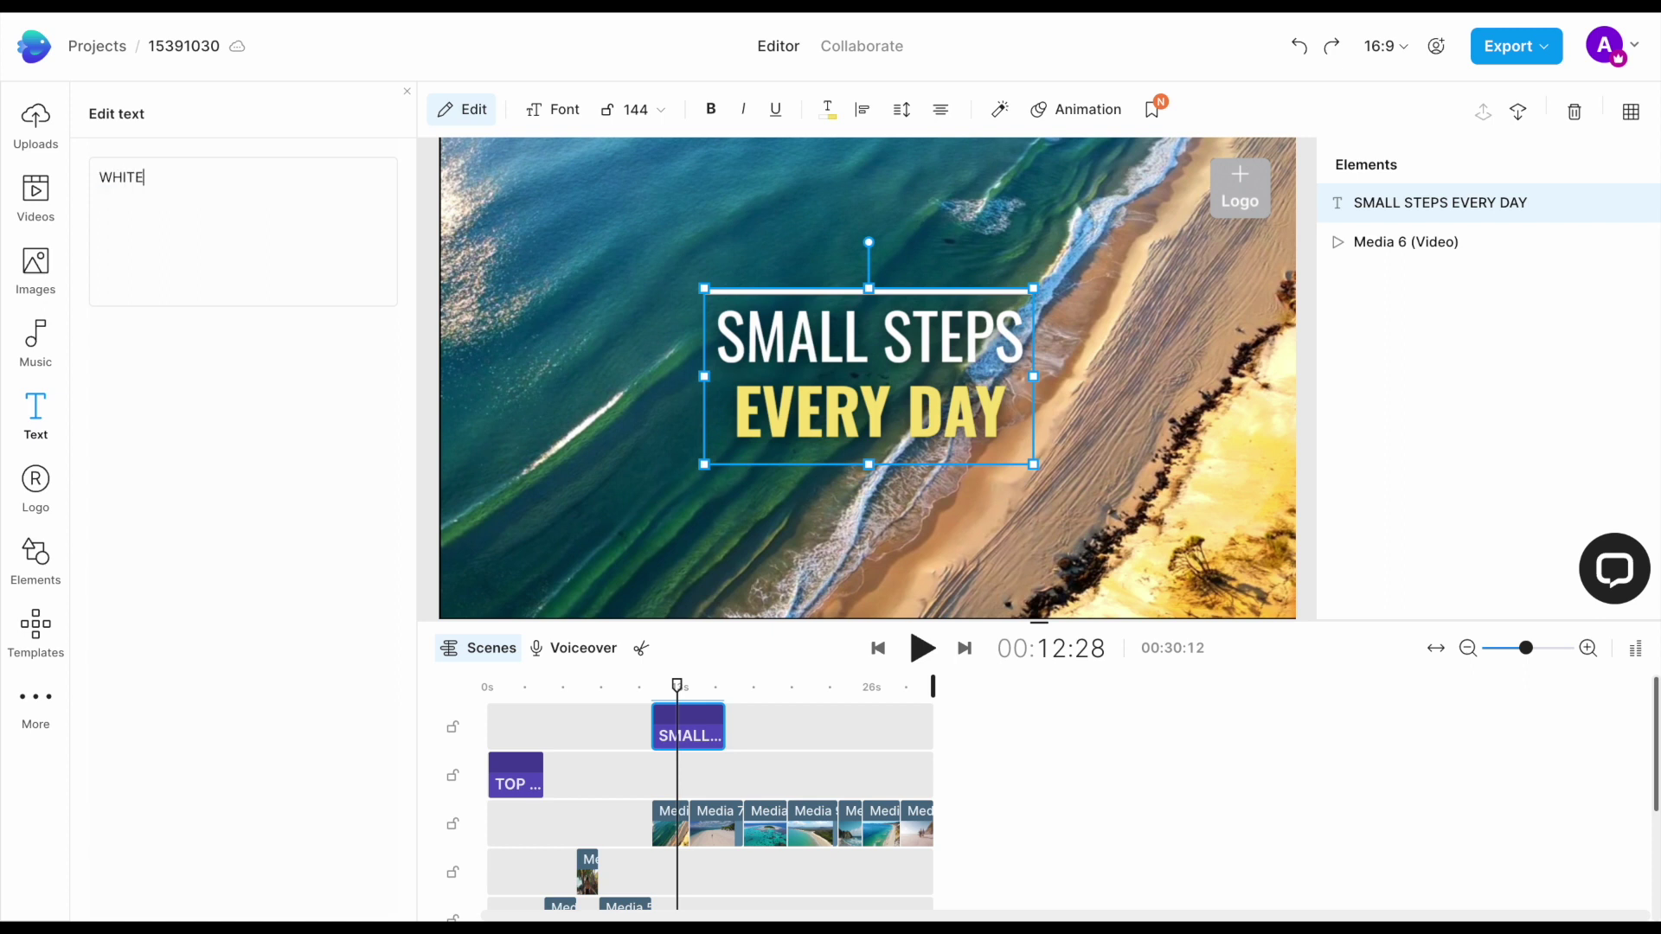
pyautogui.write('HAVEN BEACH')
pyautogui.press('Return')
pyautogui.write('AUSTRA')
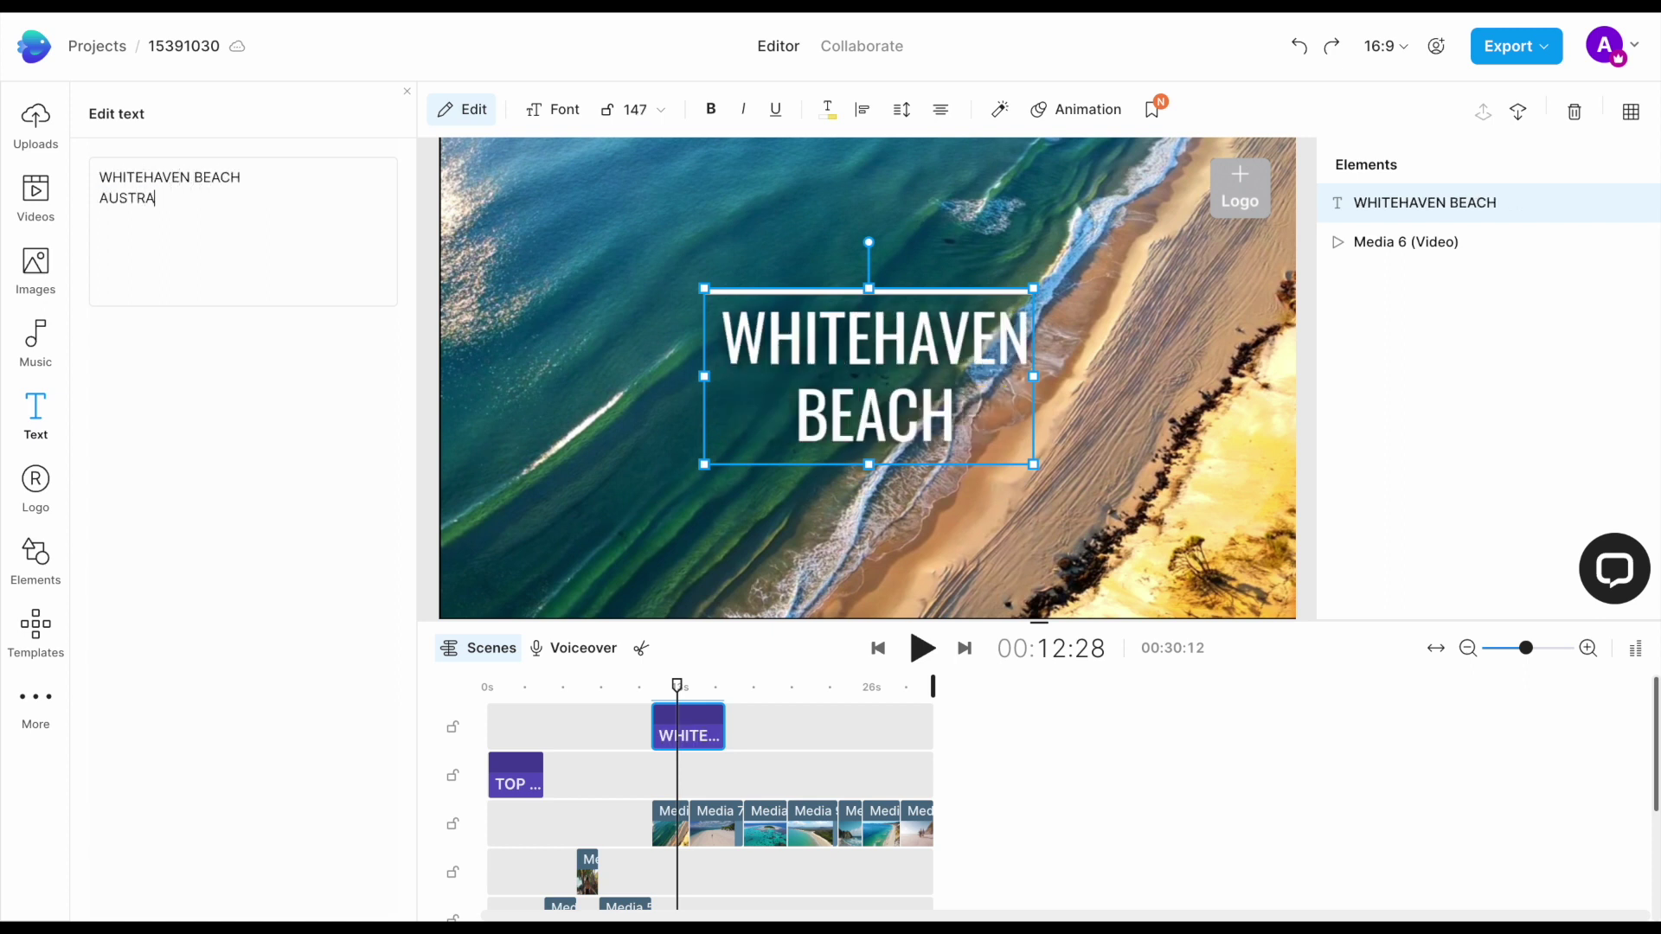
pyautogui.write('LIA')
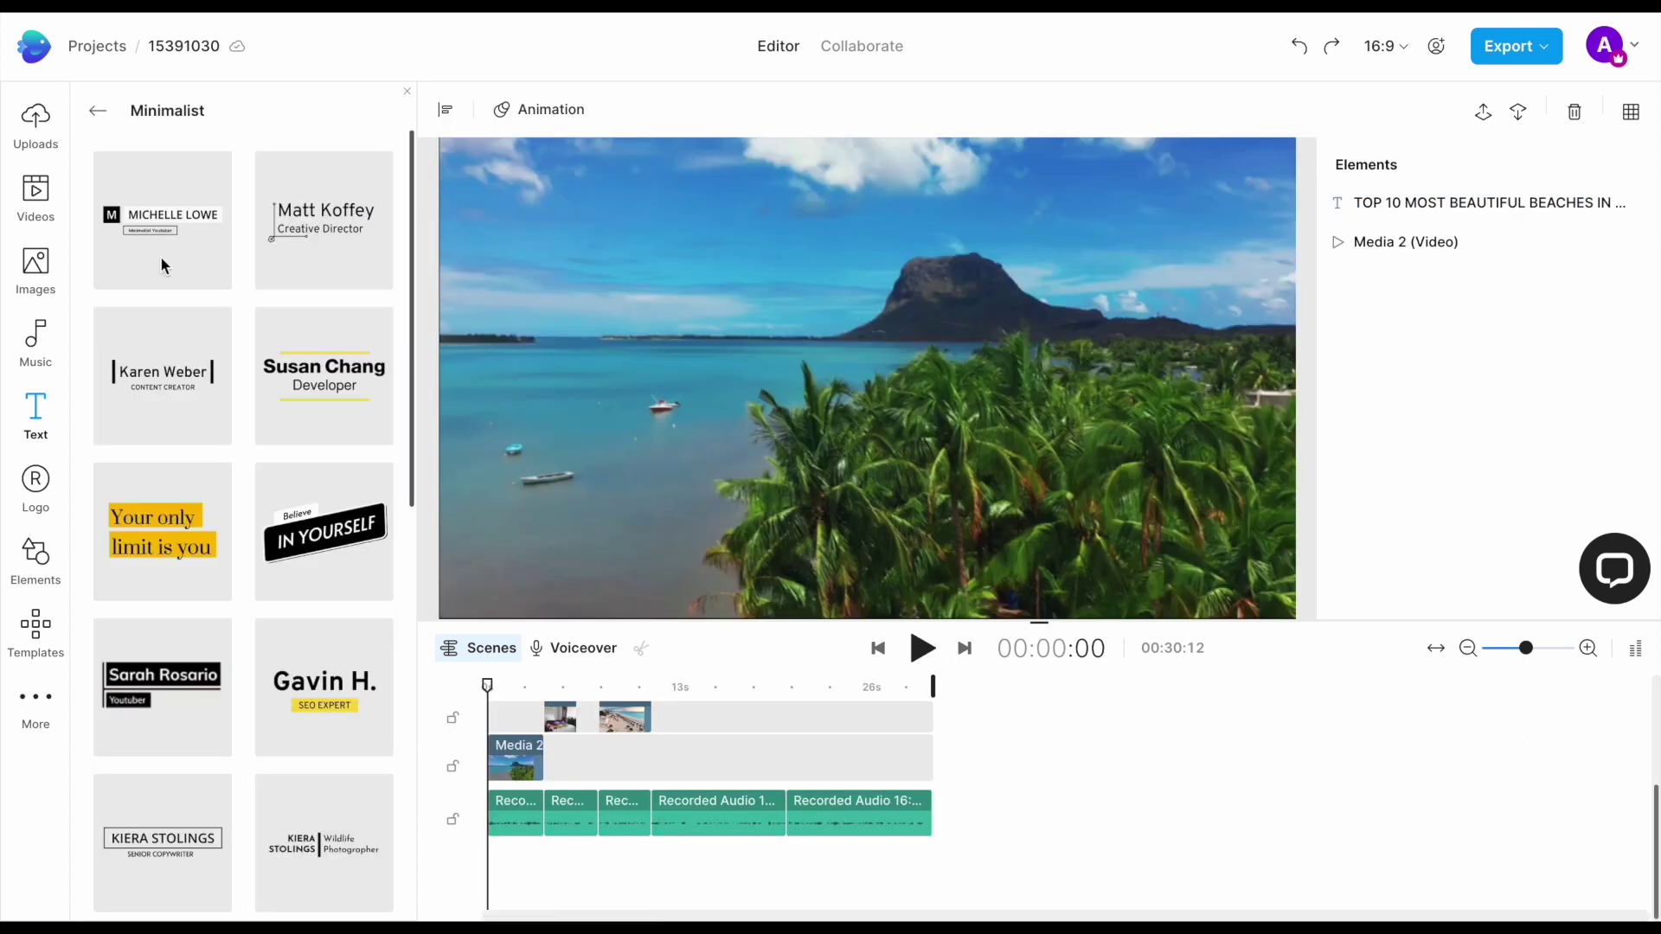
# - Preview Epic New World Short Version from the Inspiring mood and add it as a music layer
pyautogui.click(33, 350)
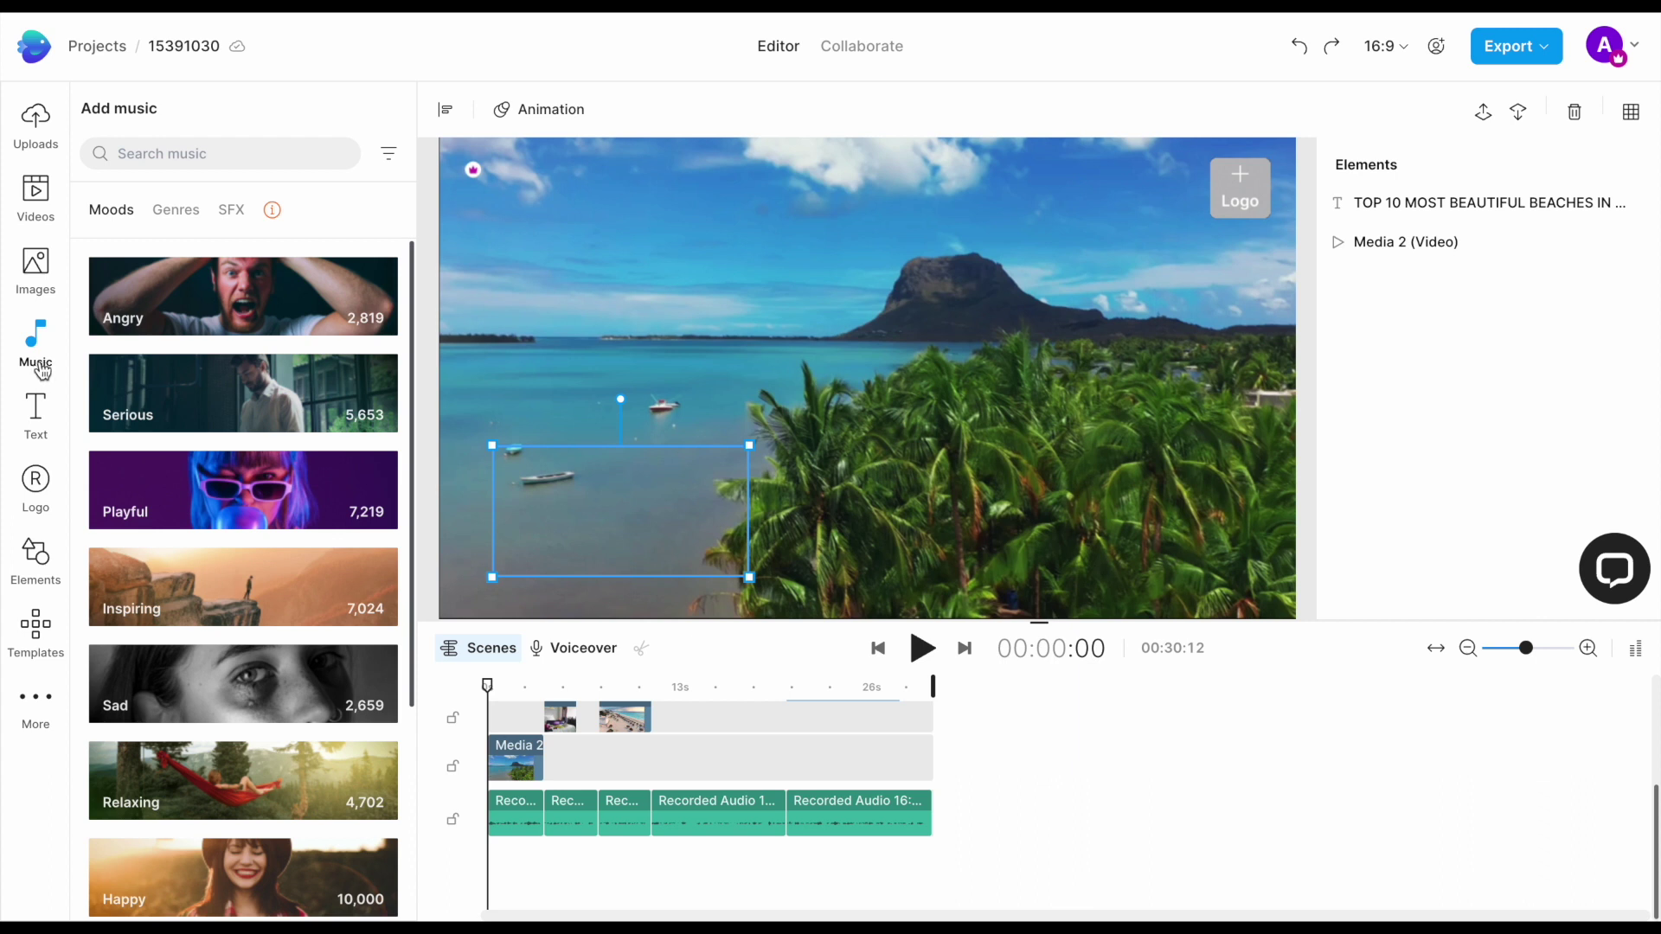
pyautogui.scroll(-1, 127, 536)
pyautogui.scroll(-1, 127, 537)
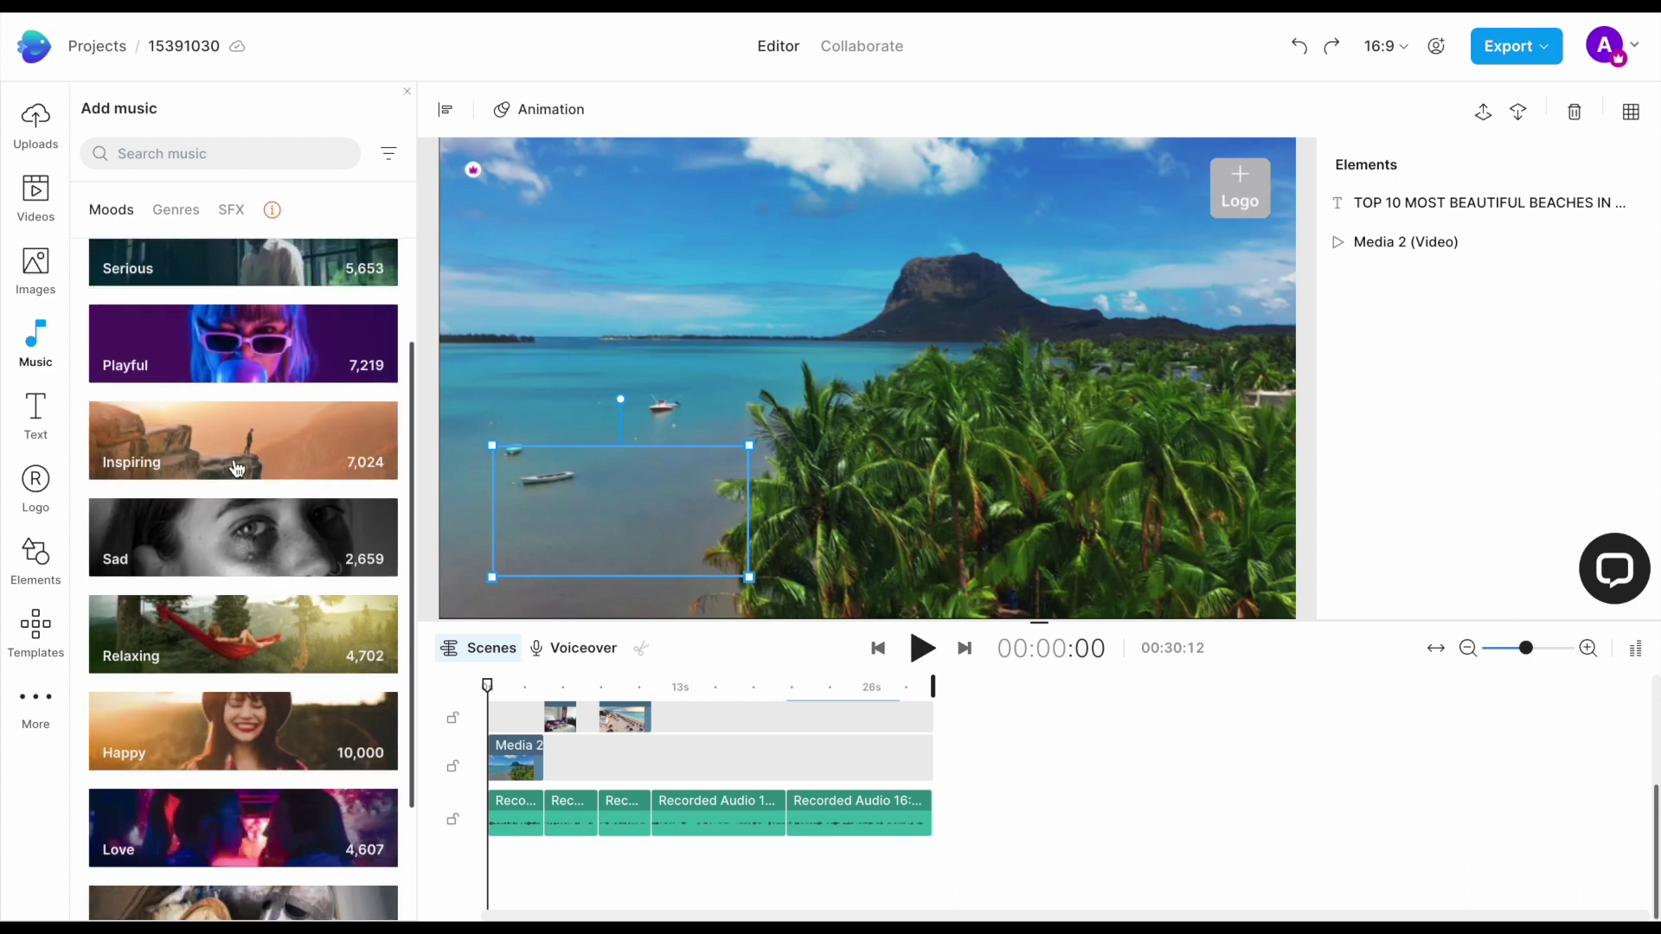
pyautogui.click(240, 456)
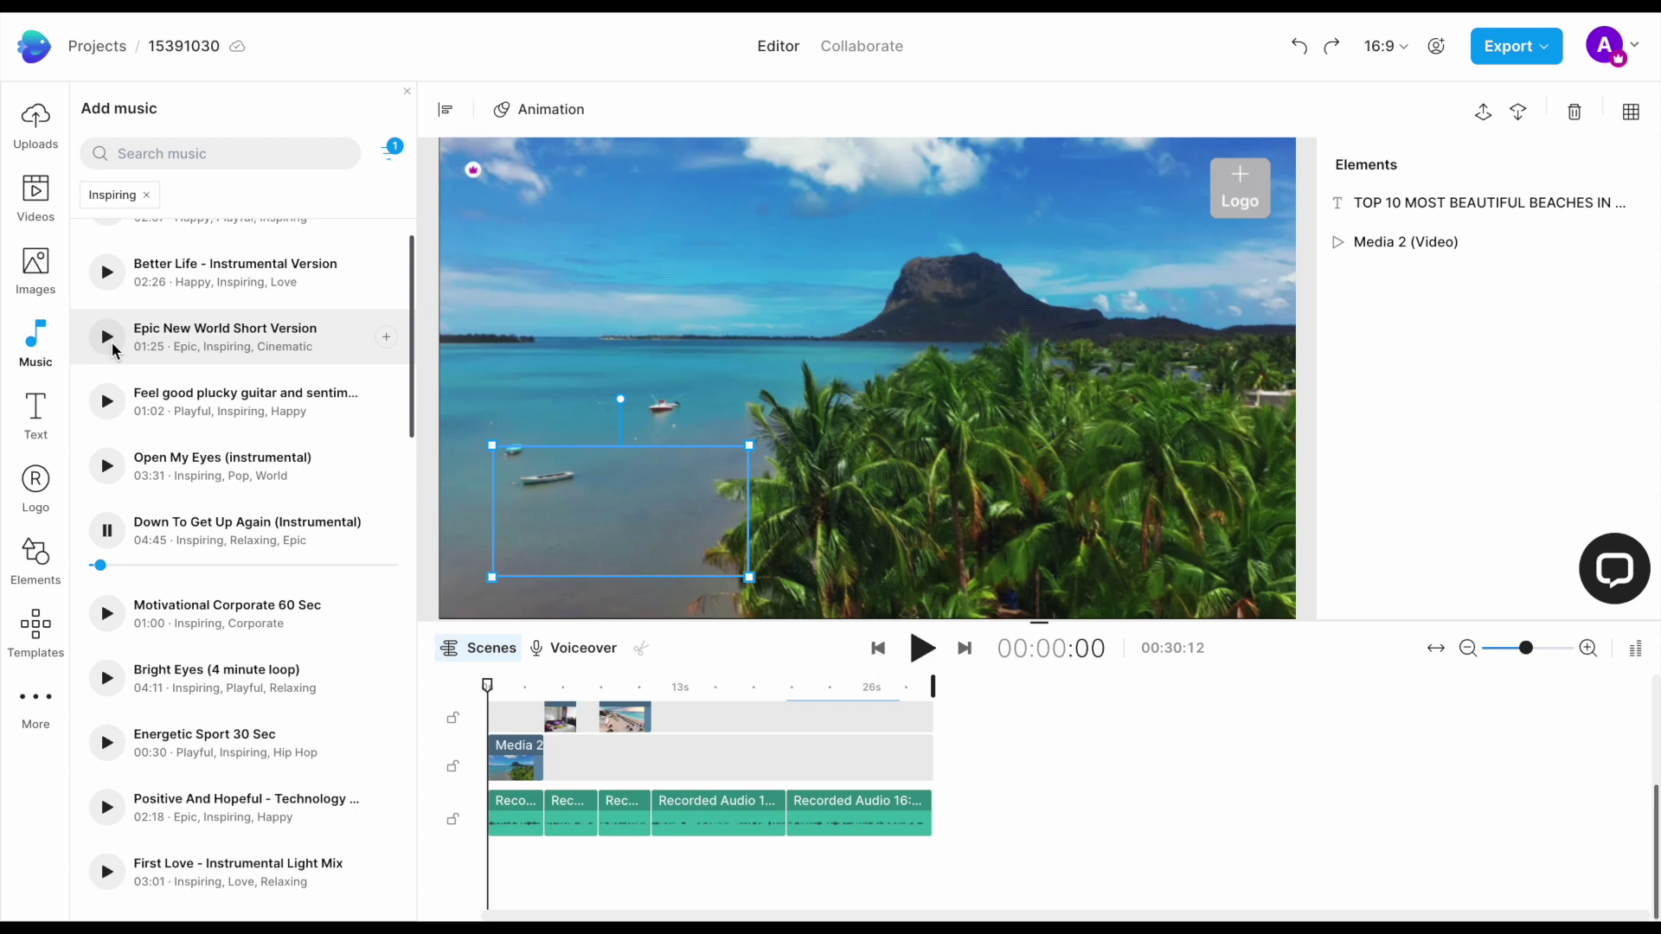
pyautogui.click(108, 335)
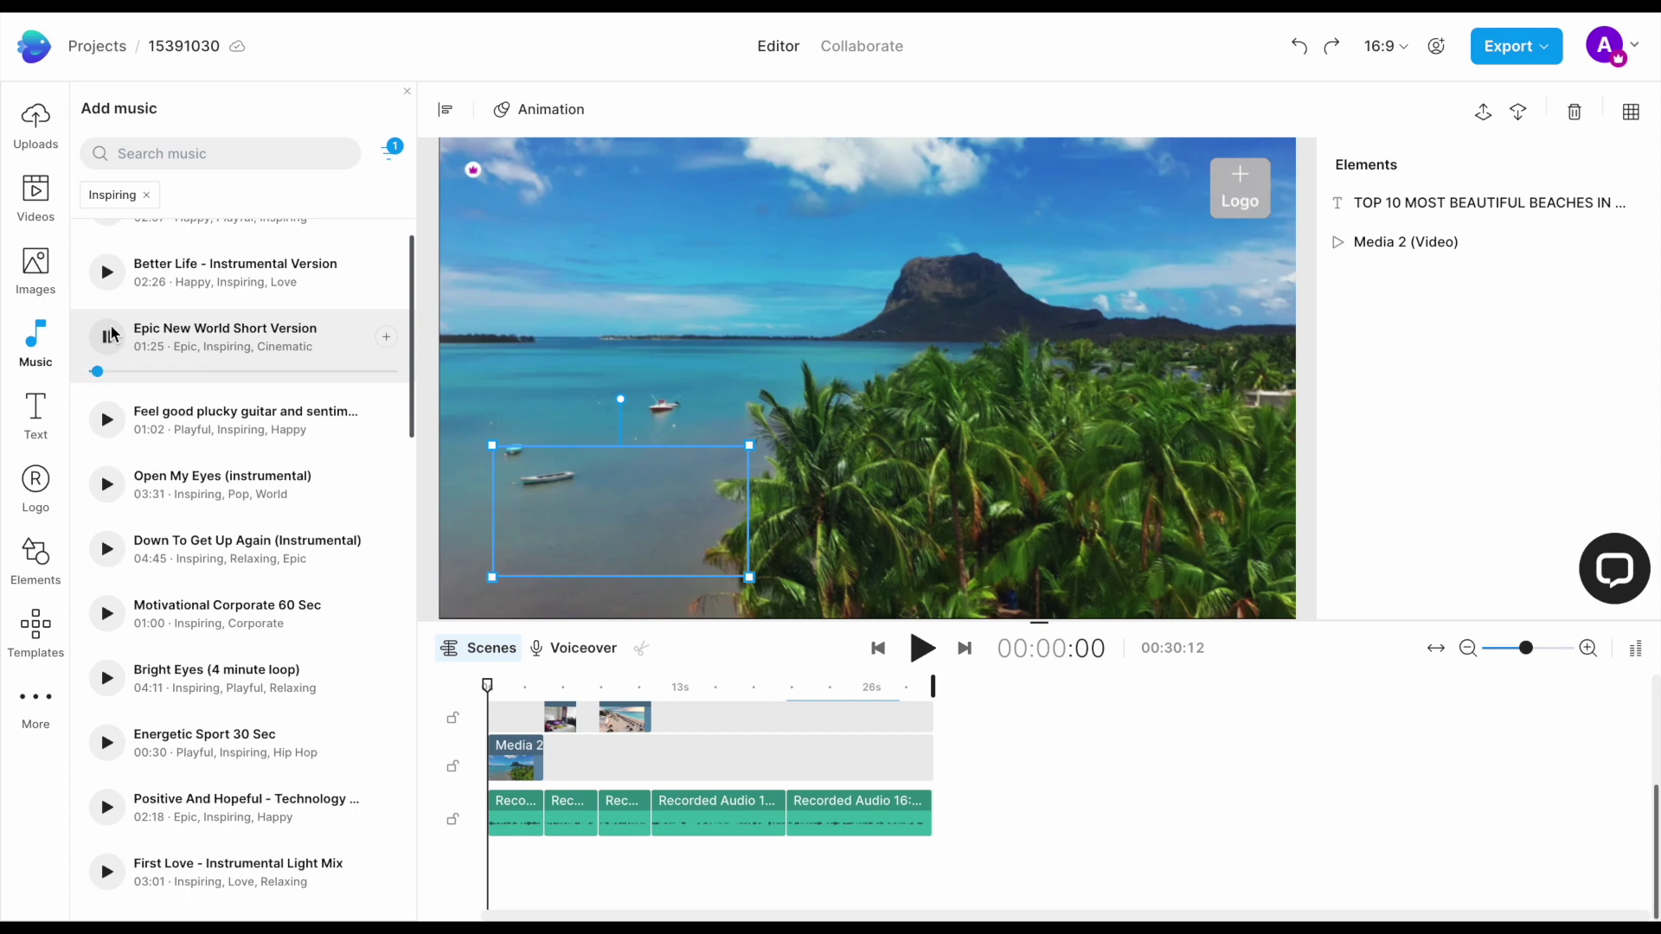
pyautogui.click(108, 336)
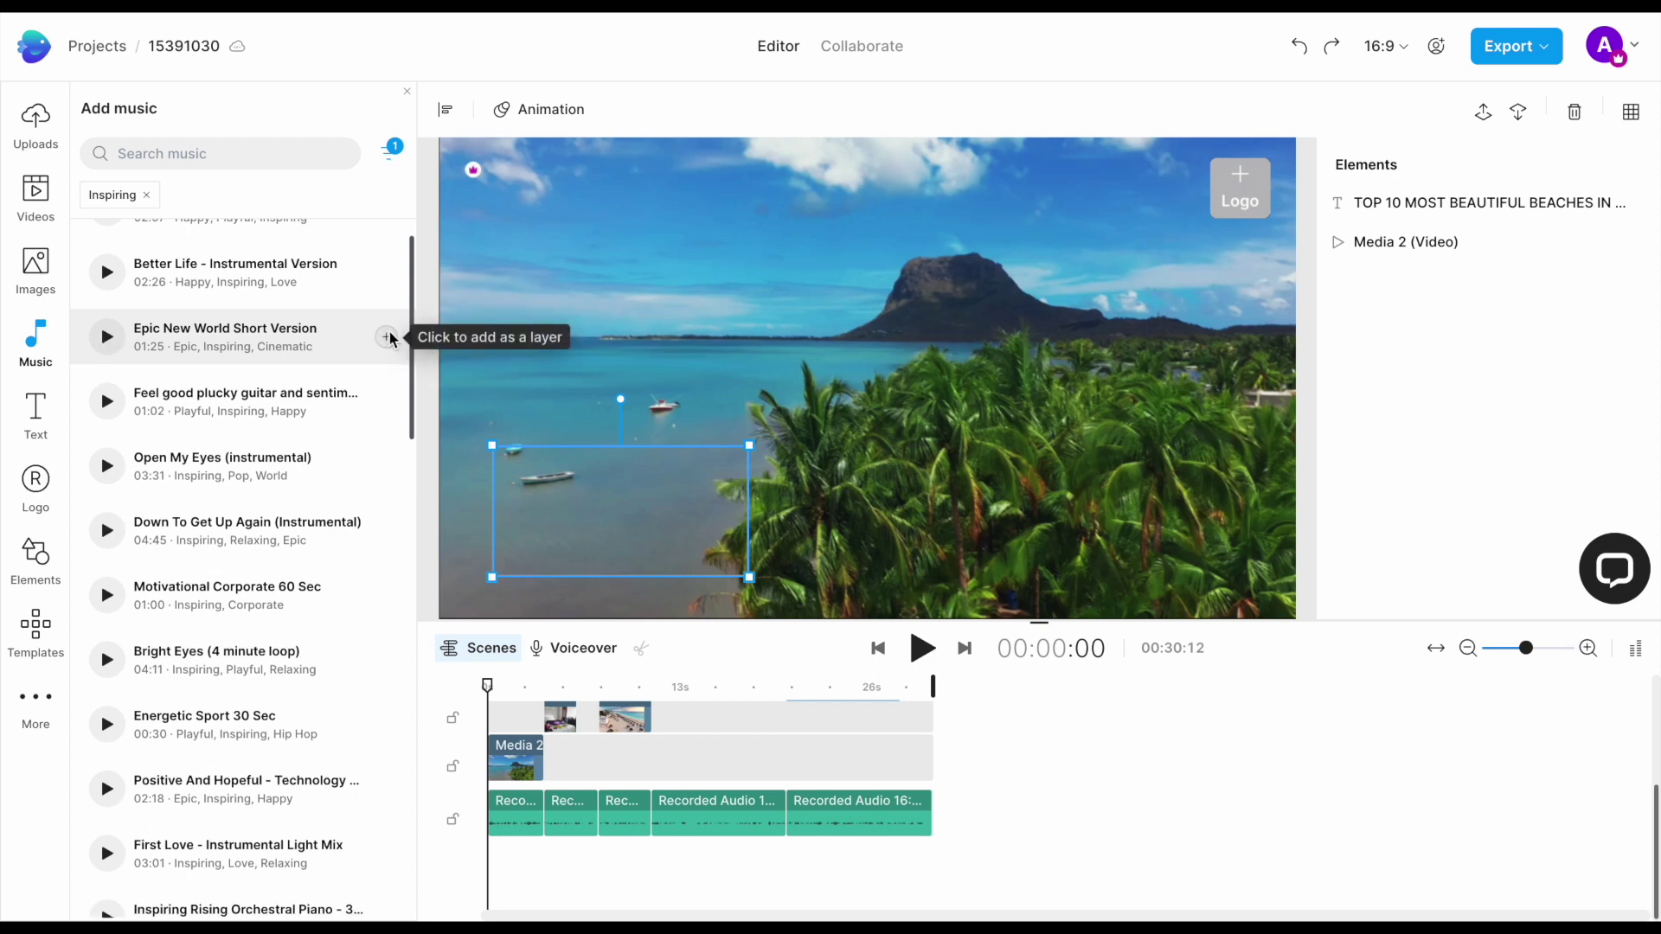
pyautogui.click(387, 336)
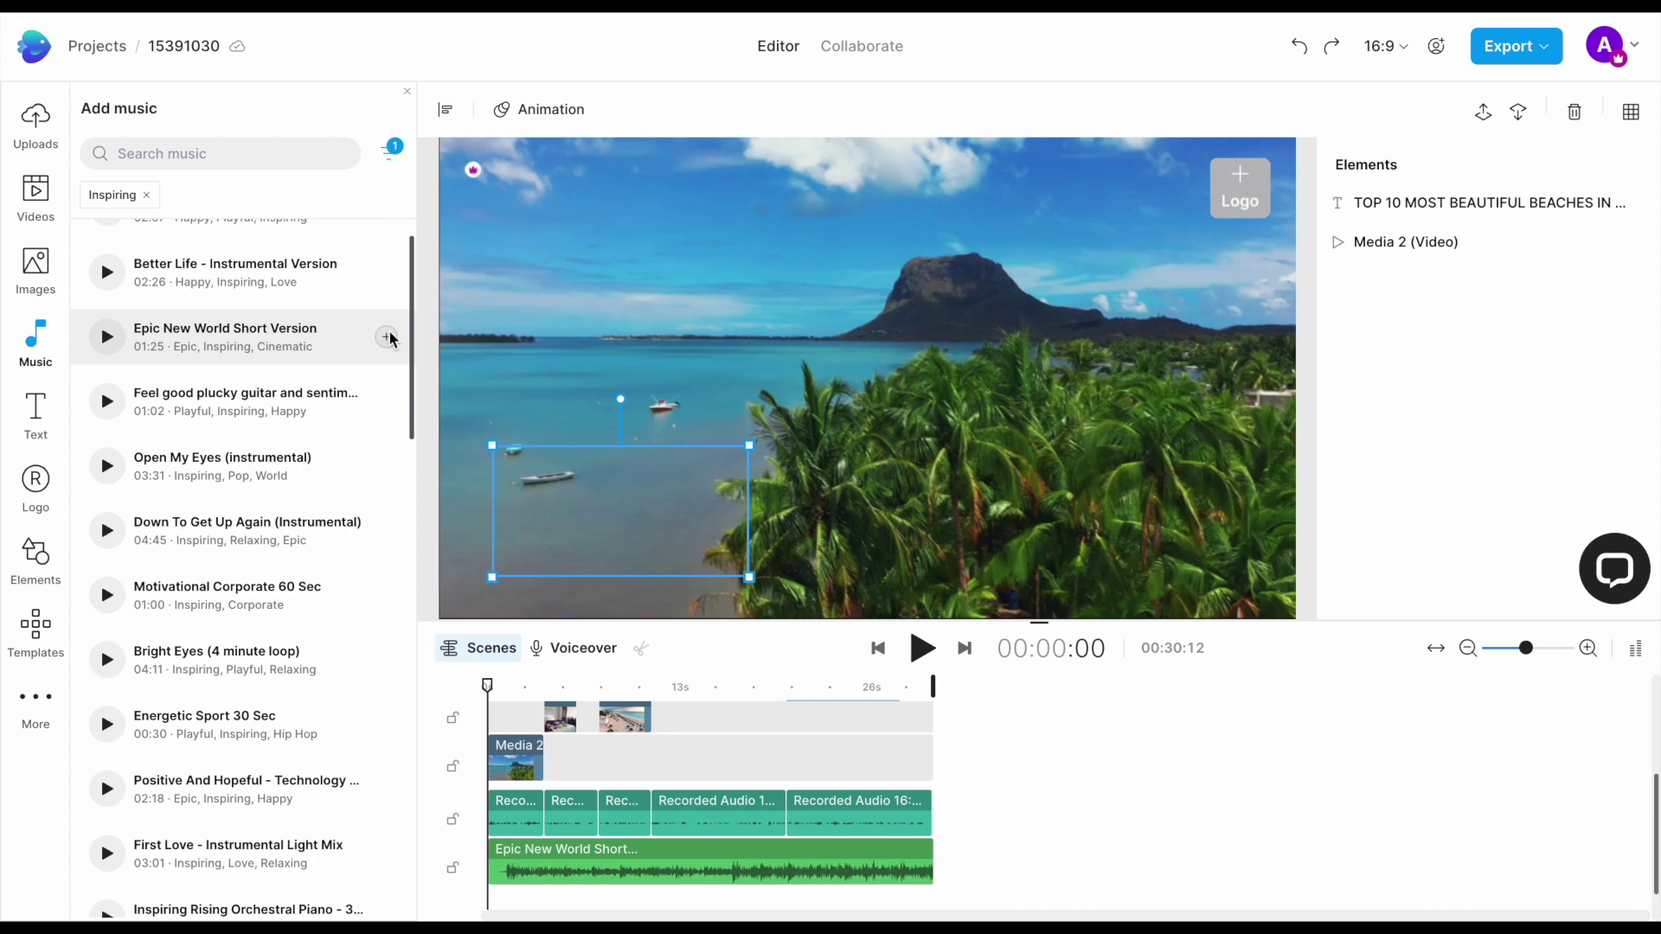
pyautogui.click(531, 855)
# - Preview the video, then drop the Epic New World music volume to -20.4 dB
pyautogui.press('space')
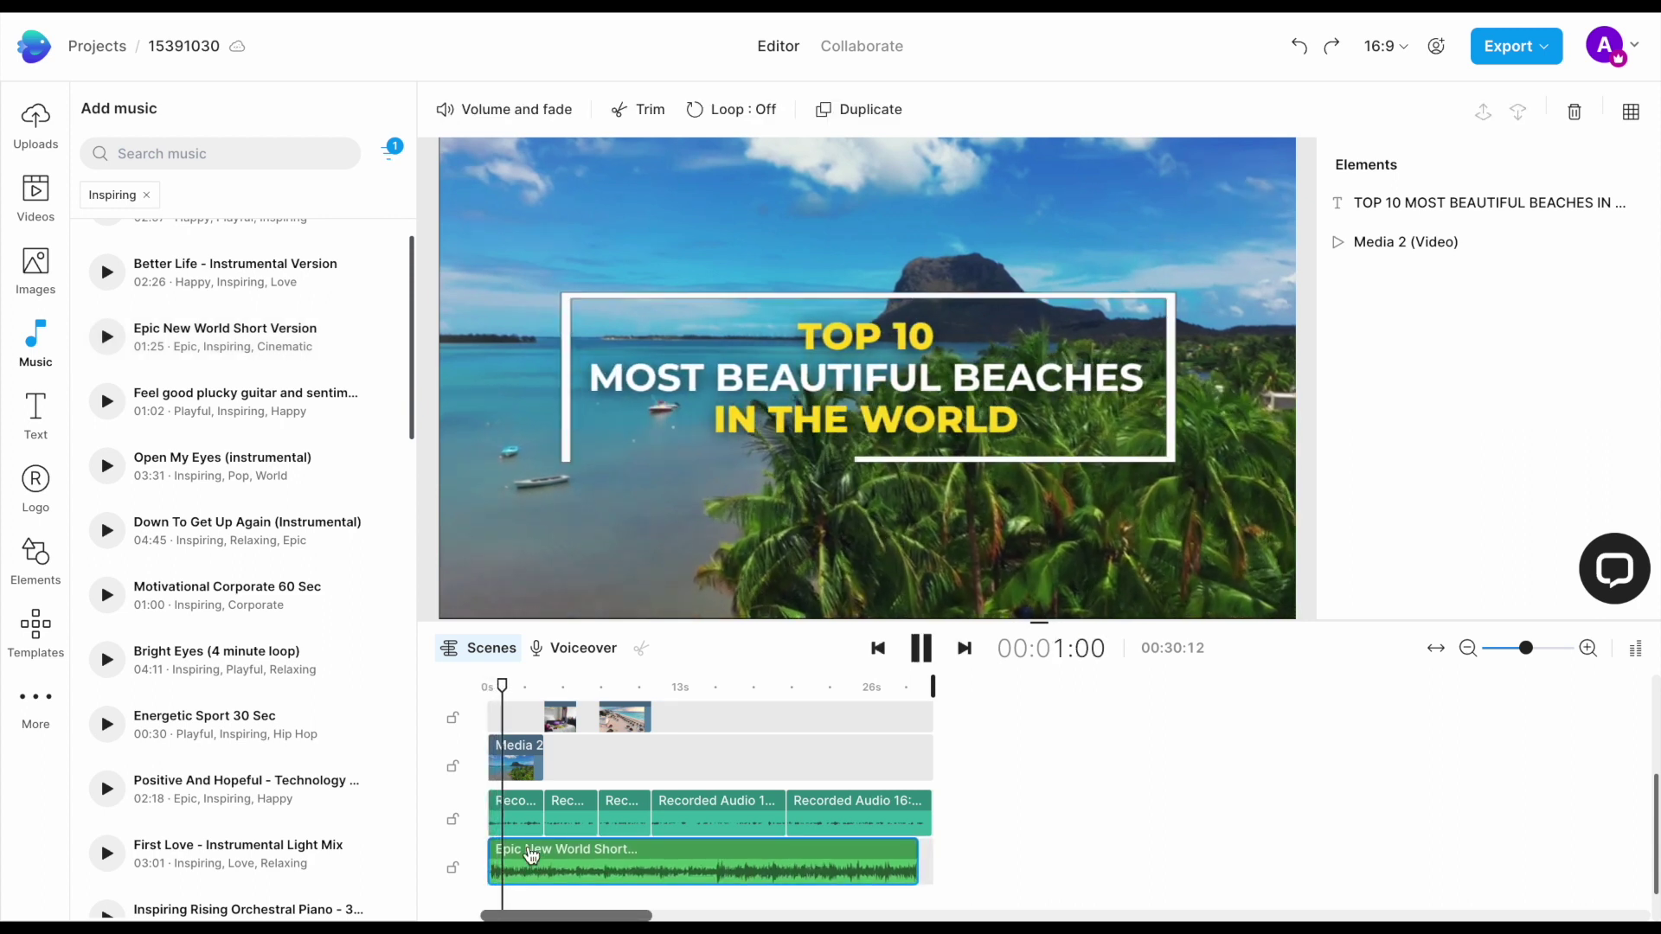
pyautogui.press('space')
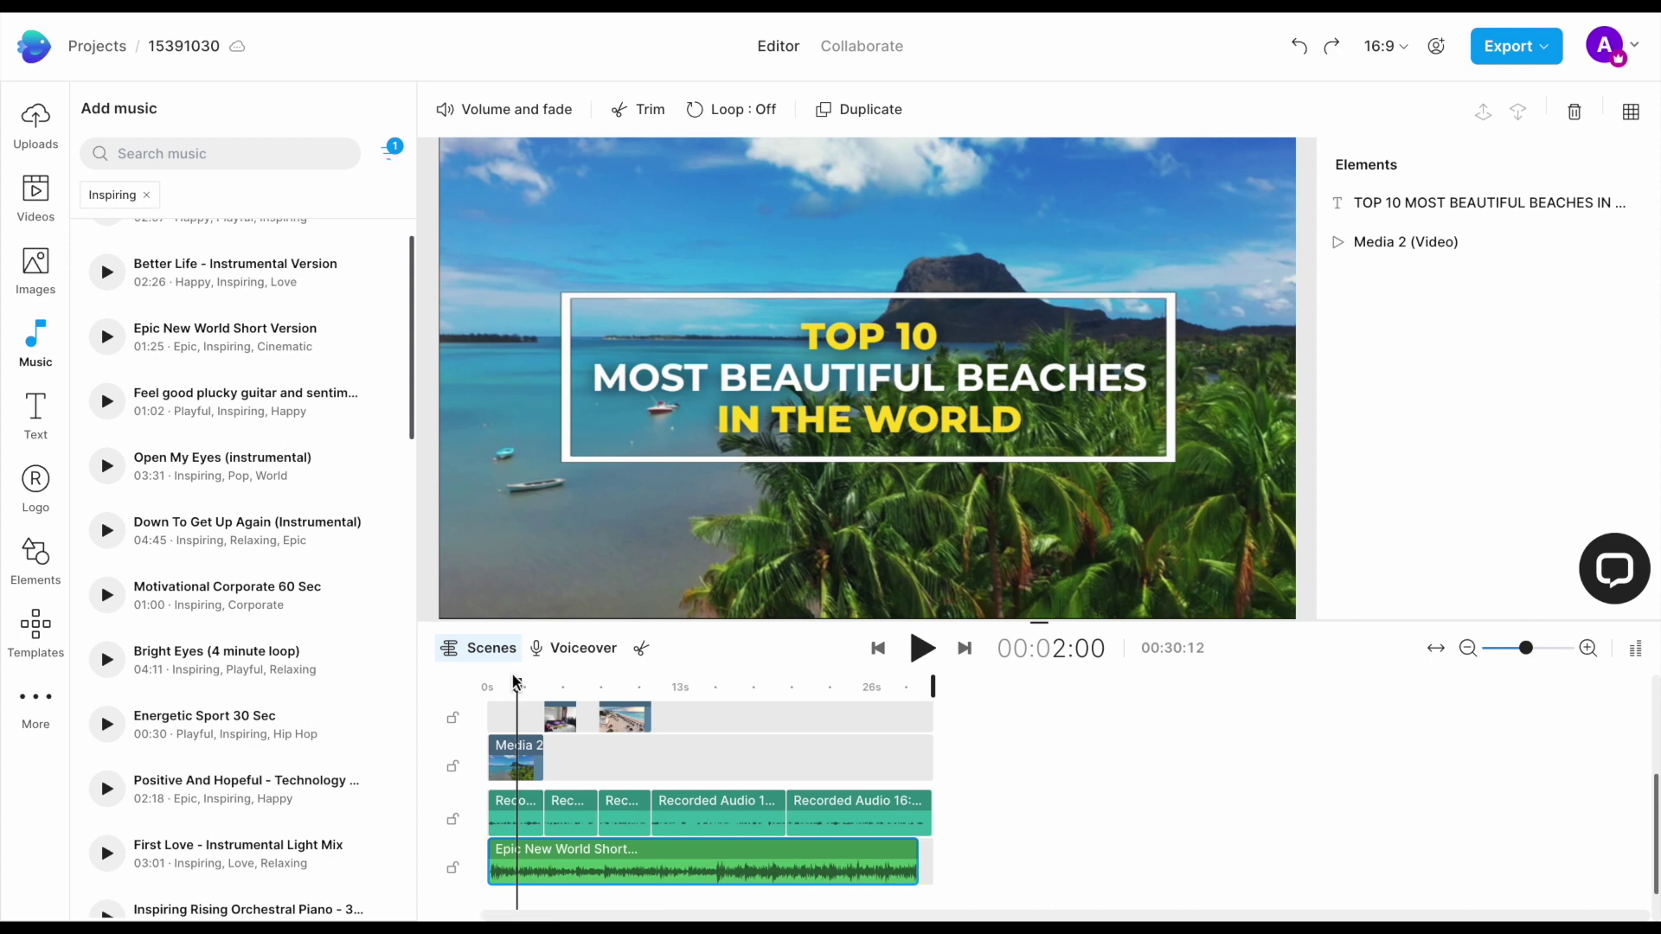
pyautogui.press('space')
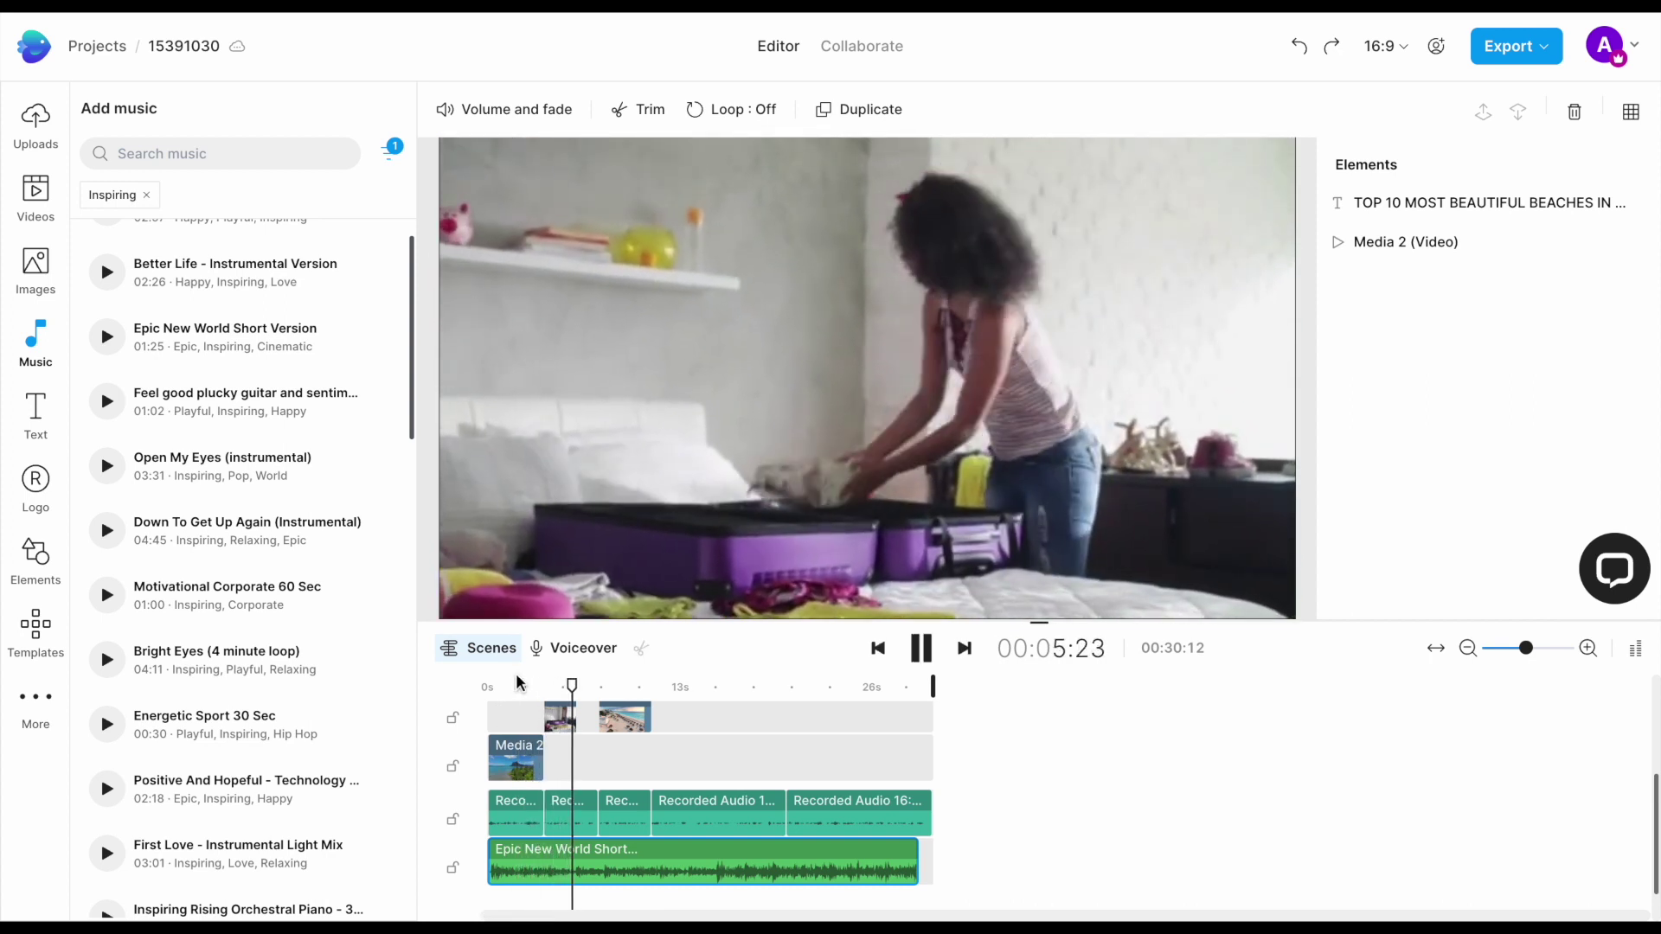
pyautogui.press('space')
pyautogui.press('Home')
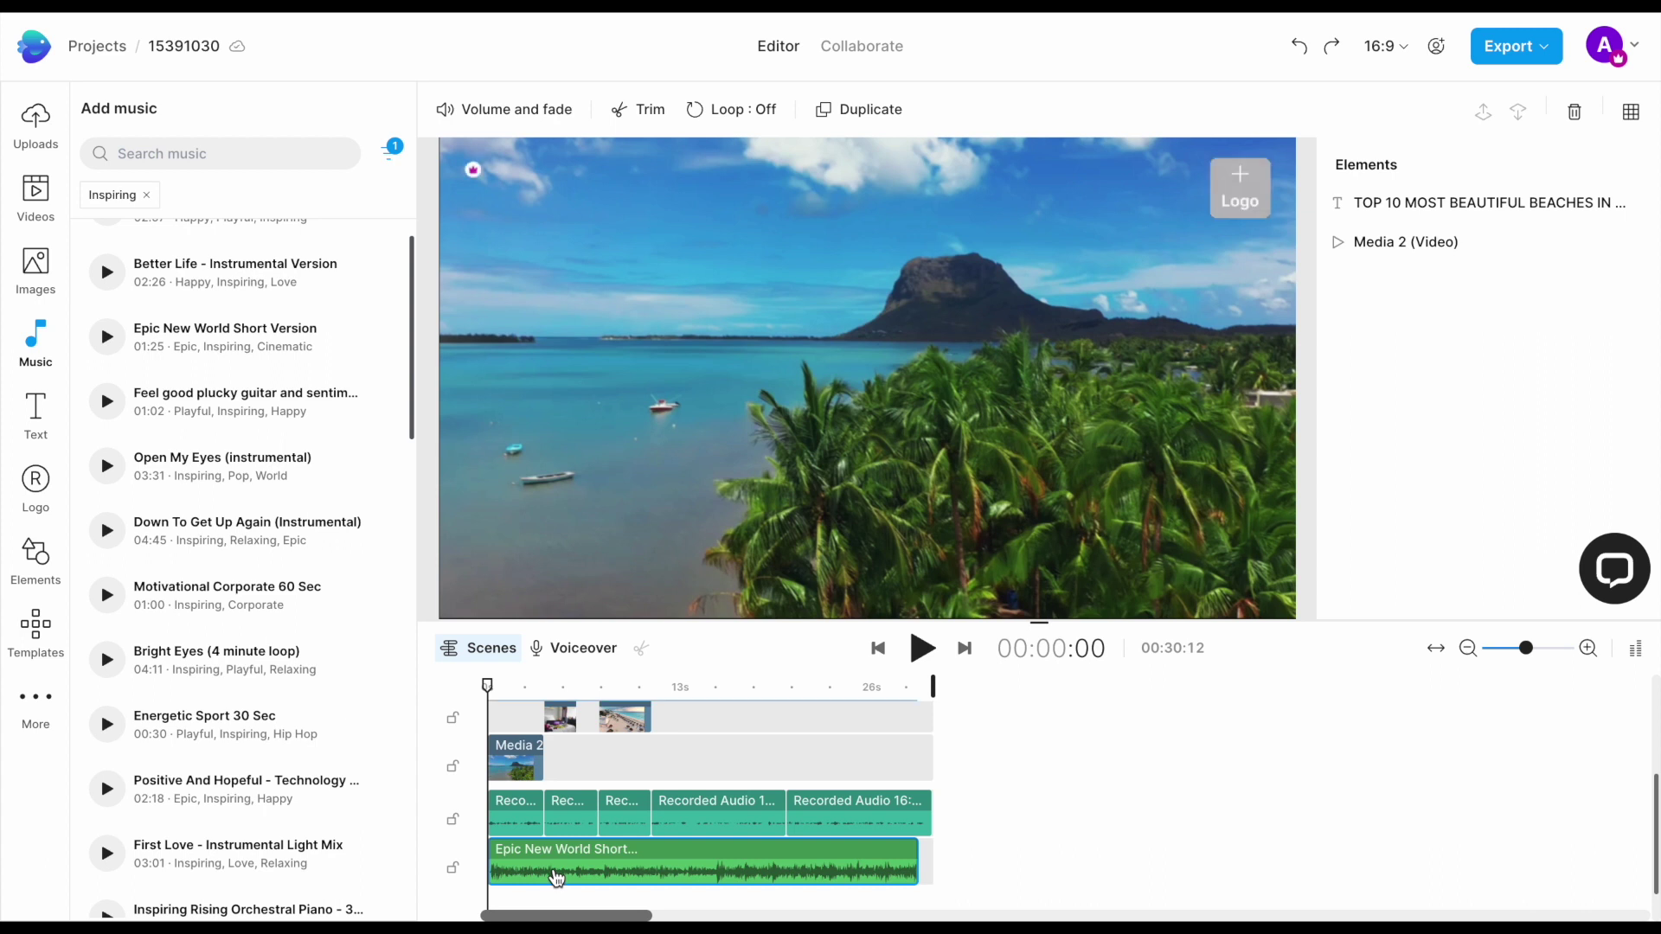
pyautogui.click(509, 107)
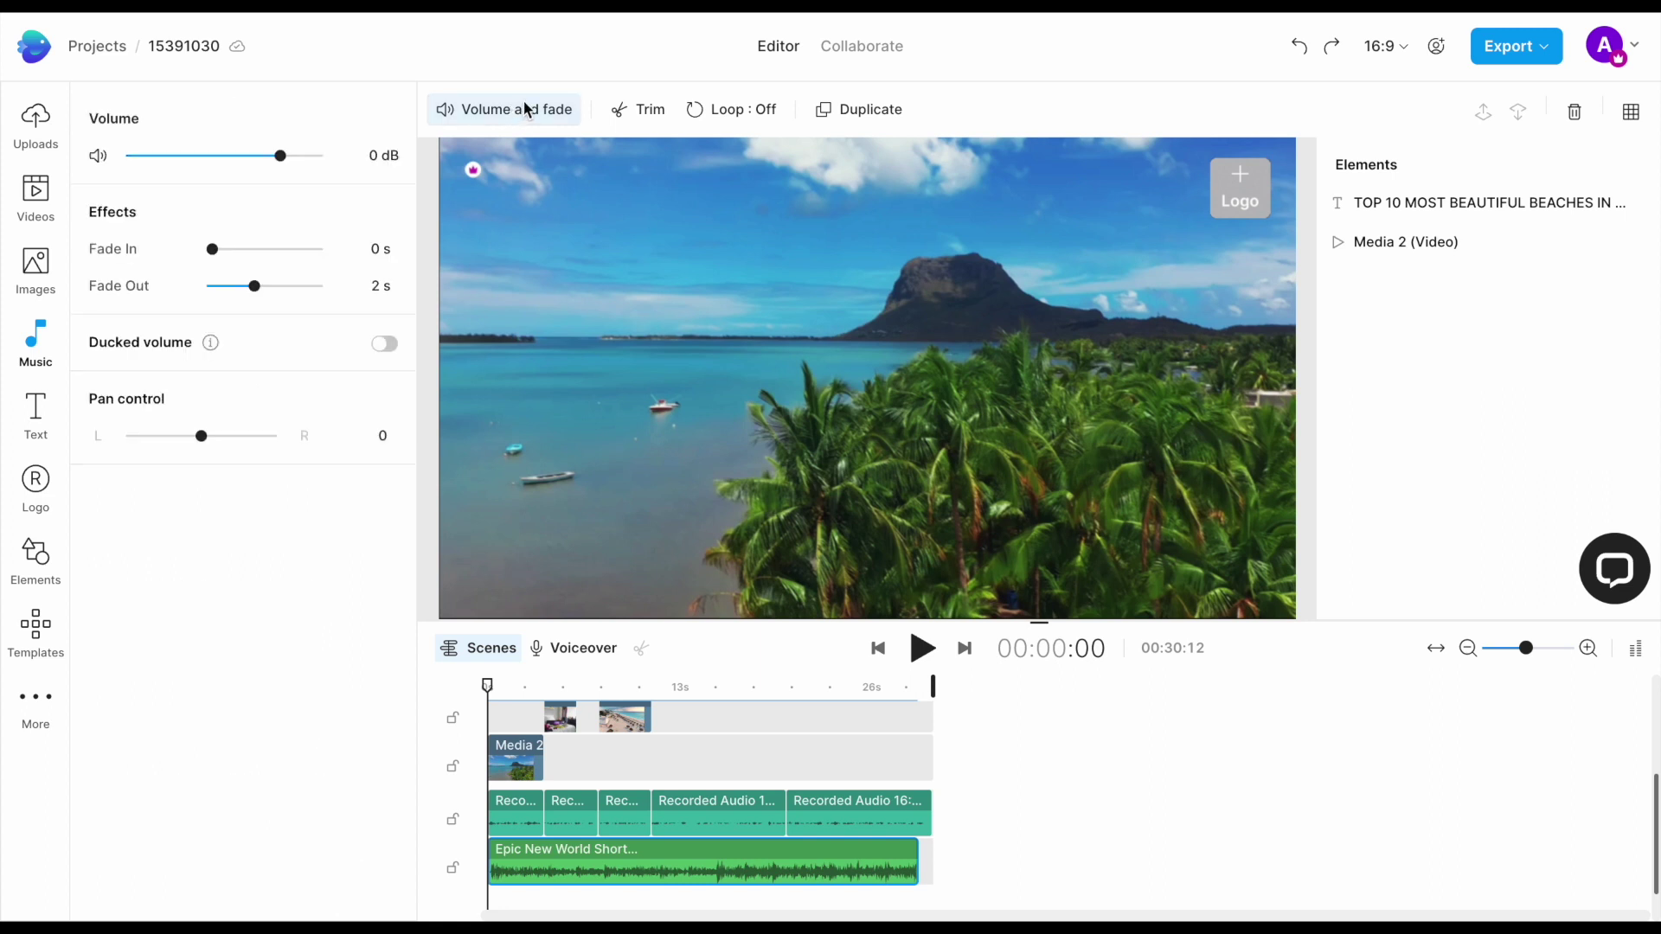
pyautogui.click(229, 155)
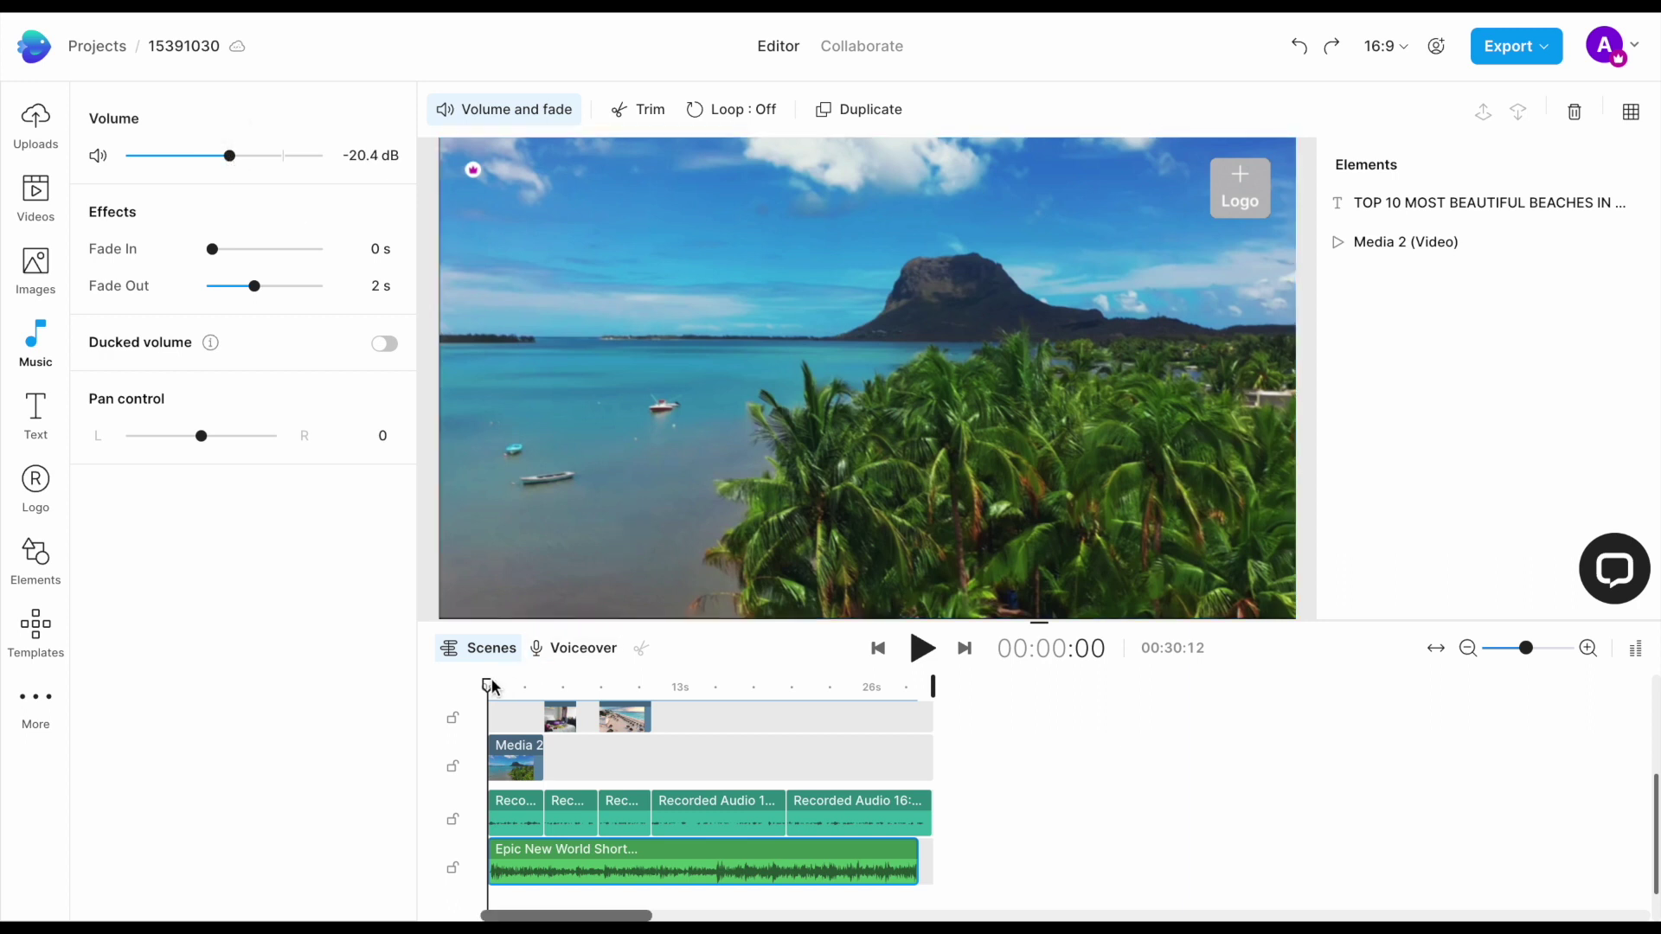
# - Play the video from 00:00:20, then from the start, to check the -27 dB music level
pyautogui.moveTo(492, 686); pyautogui.dragTo(497, 686)
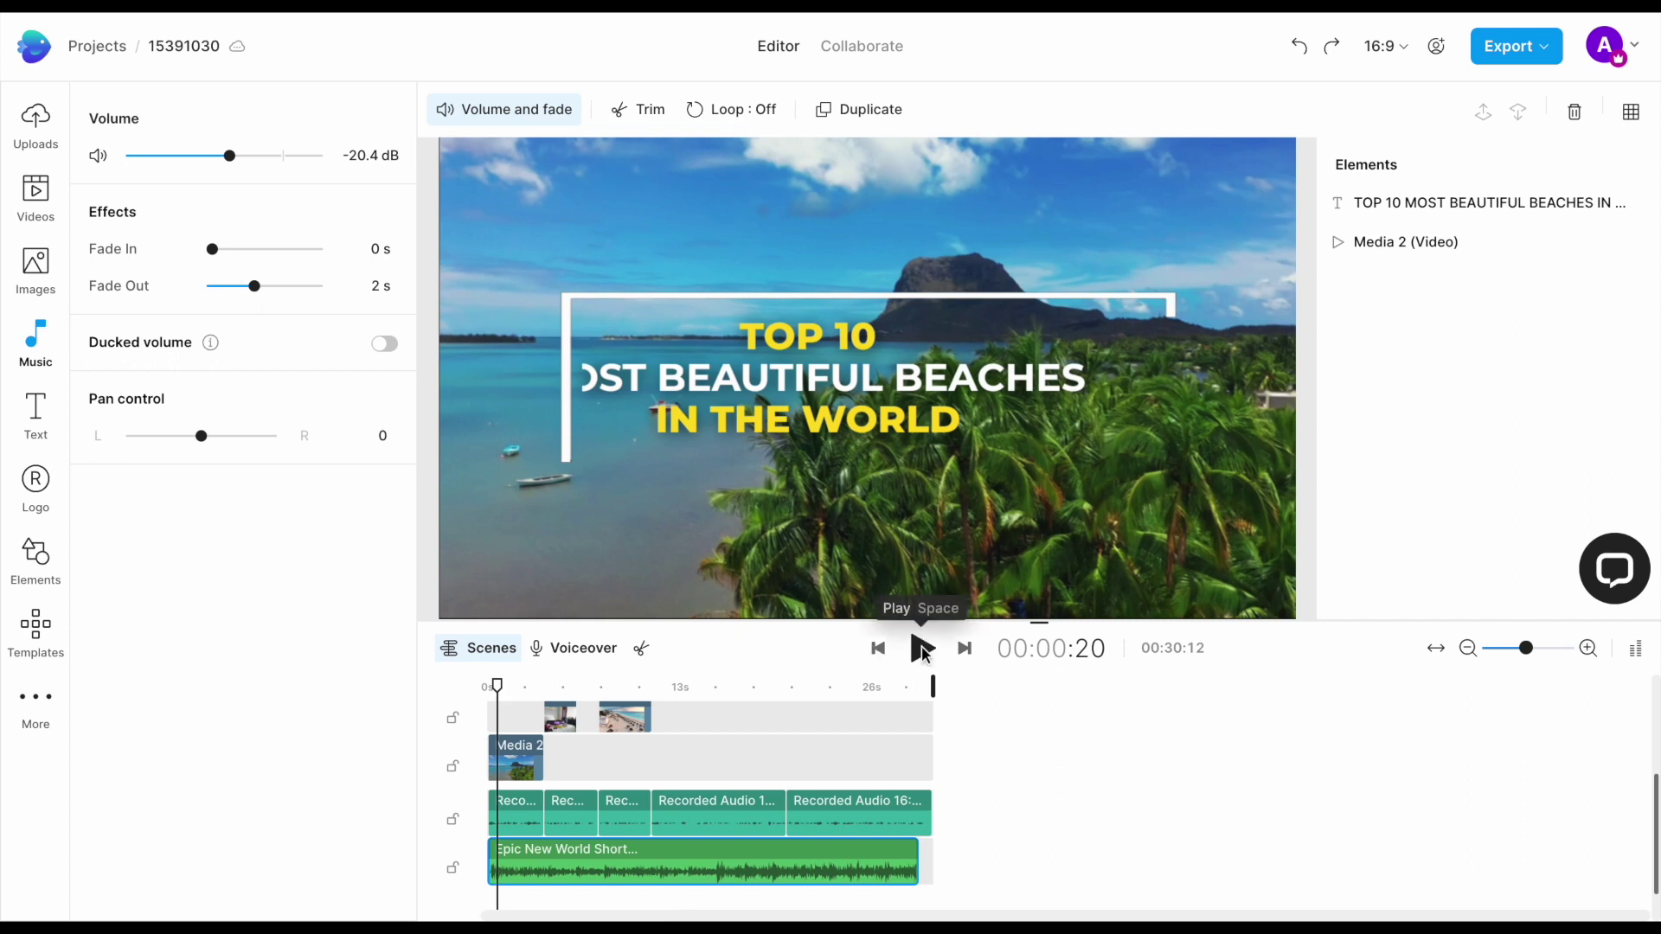
pyautogui.click(922, 648)
pyautogui.click(922, 652)
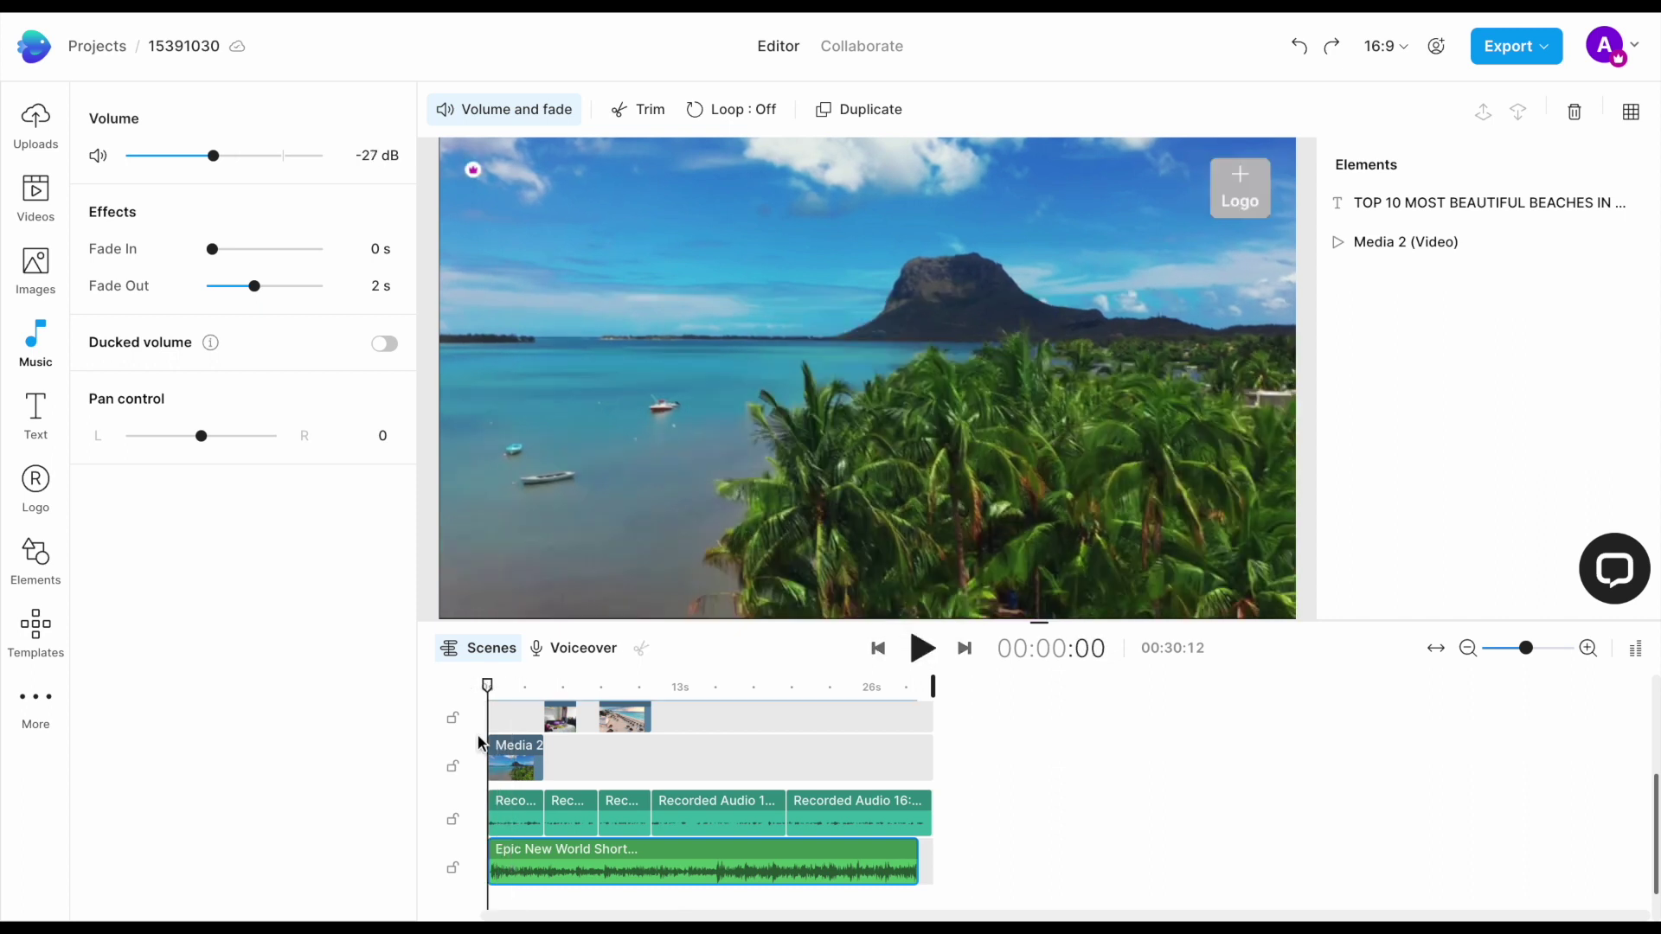
pyautogui.click(921, 651)
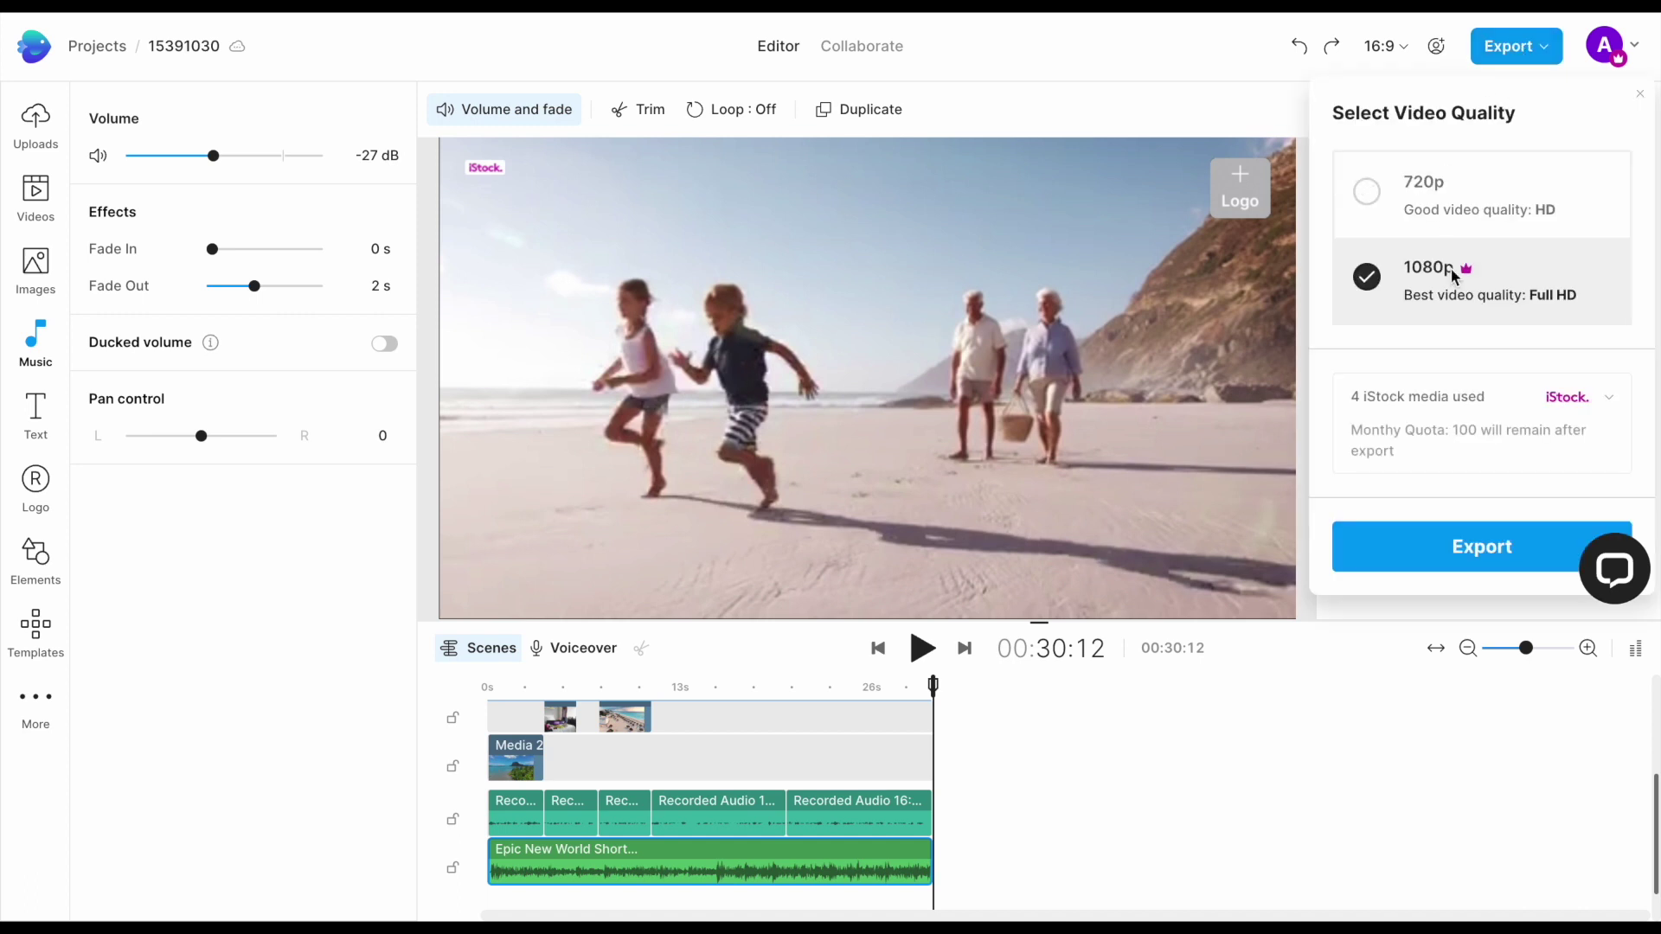
# - Start exporting the video in 1080p Full HD
pyautogui.click(1460, 558)
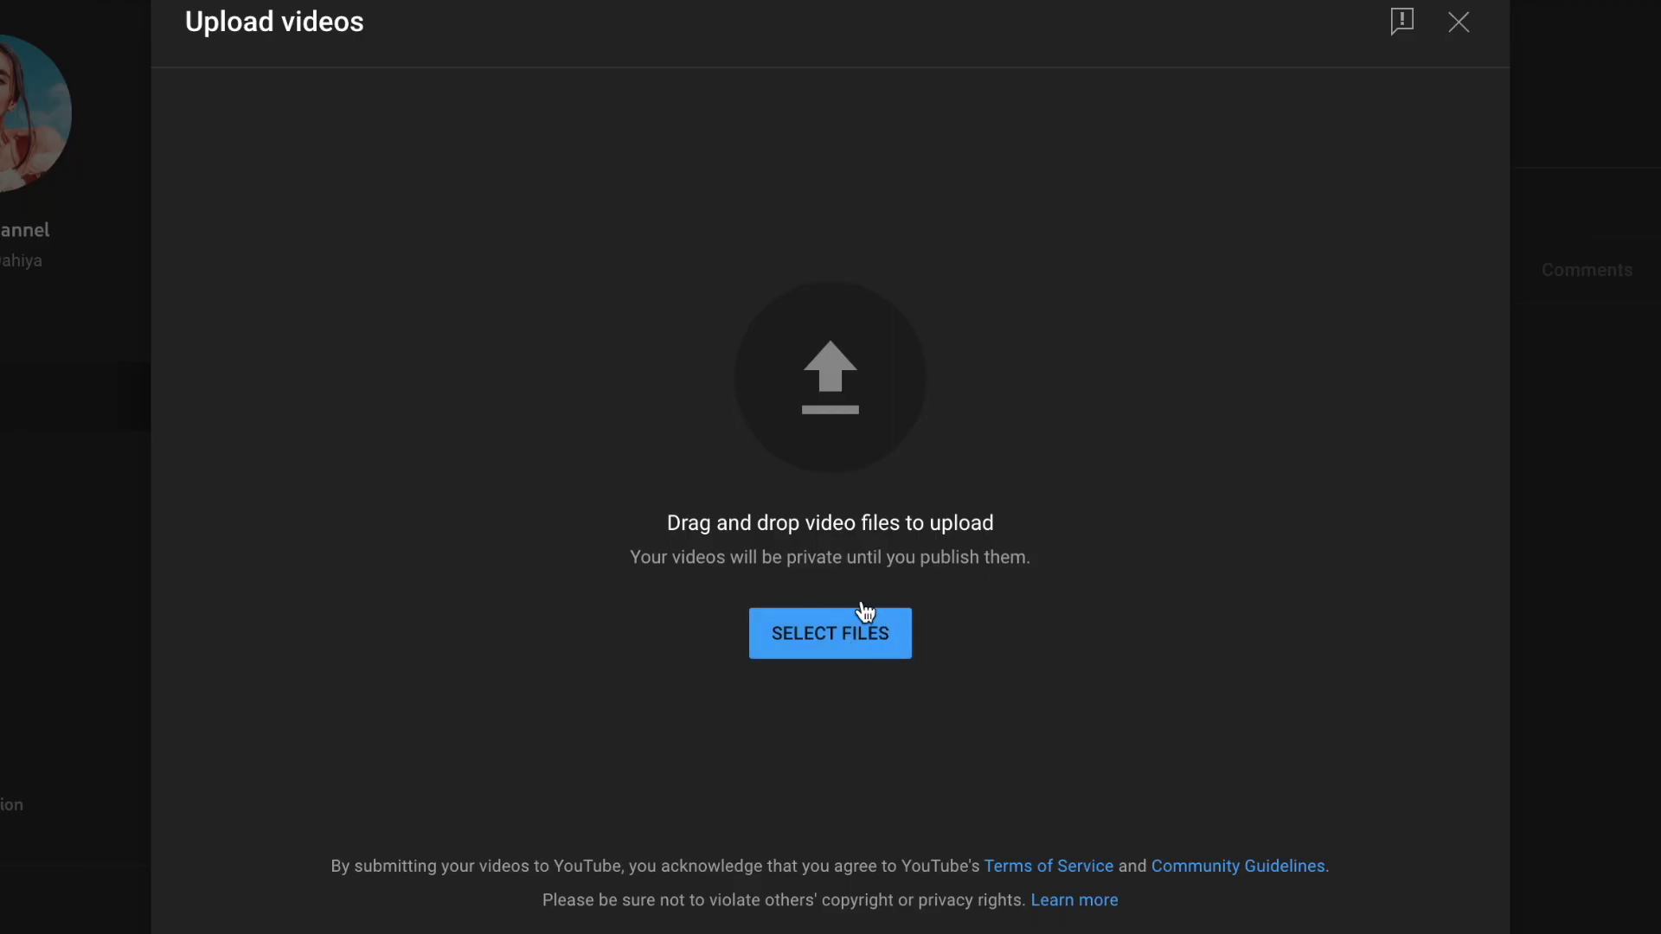
# - Upload beaches video.mp4 and title it '10 Most Beautiful Beaches You Want To Add To Your Travel Bucket List'
pyautogui.click(812, 639)
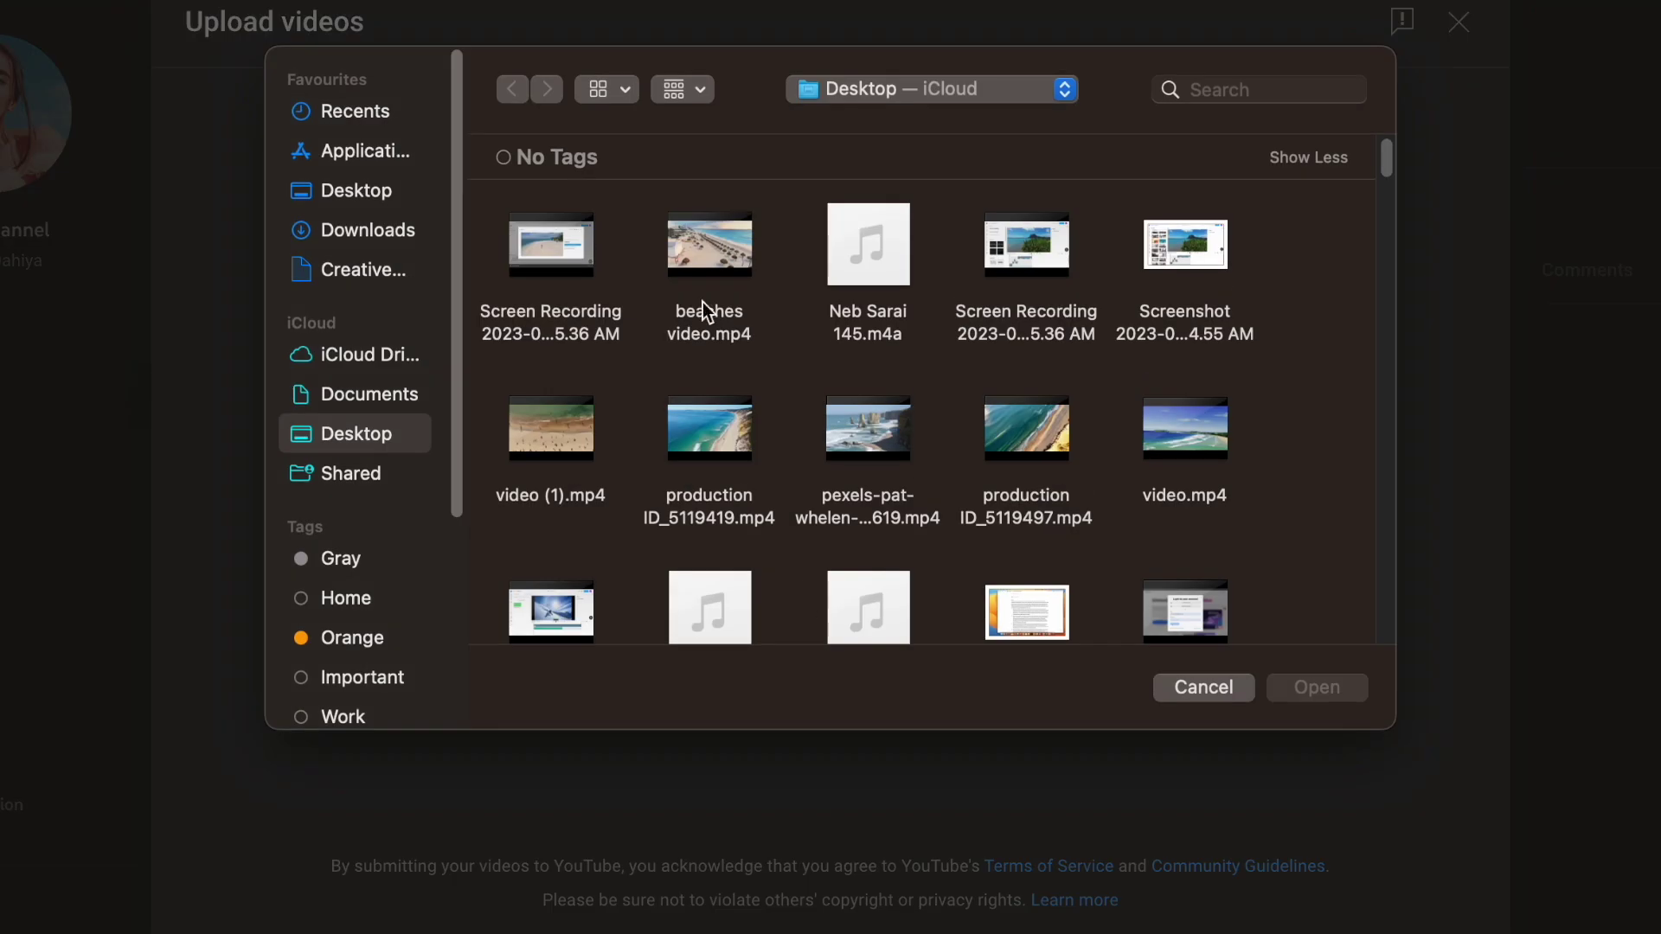
pyautogui.click(671, 249)
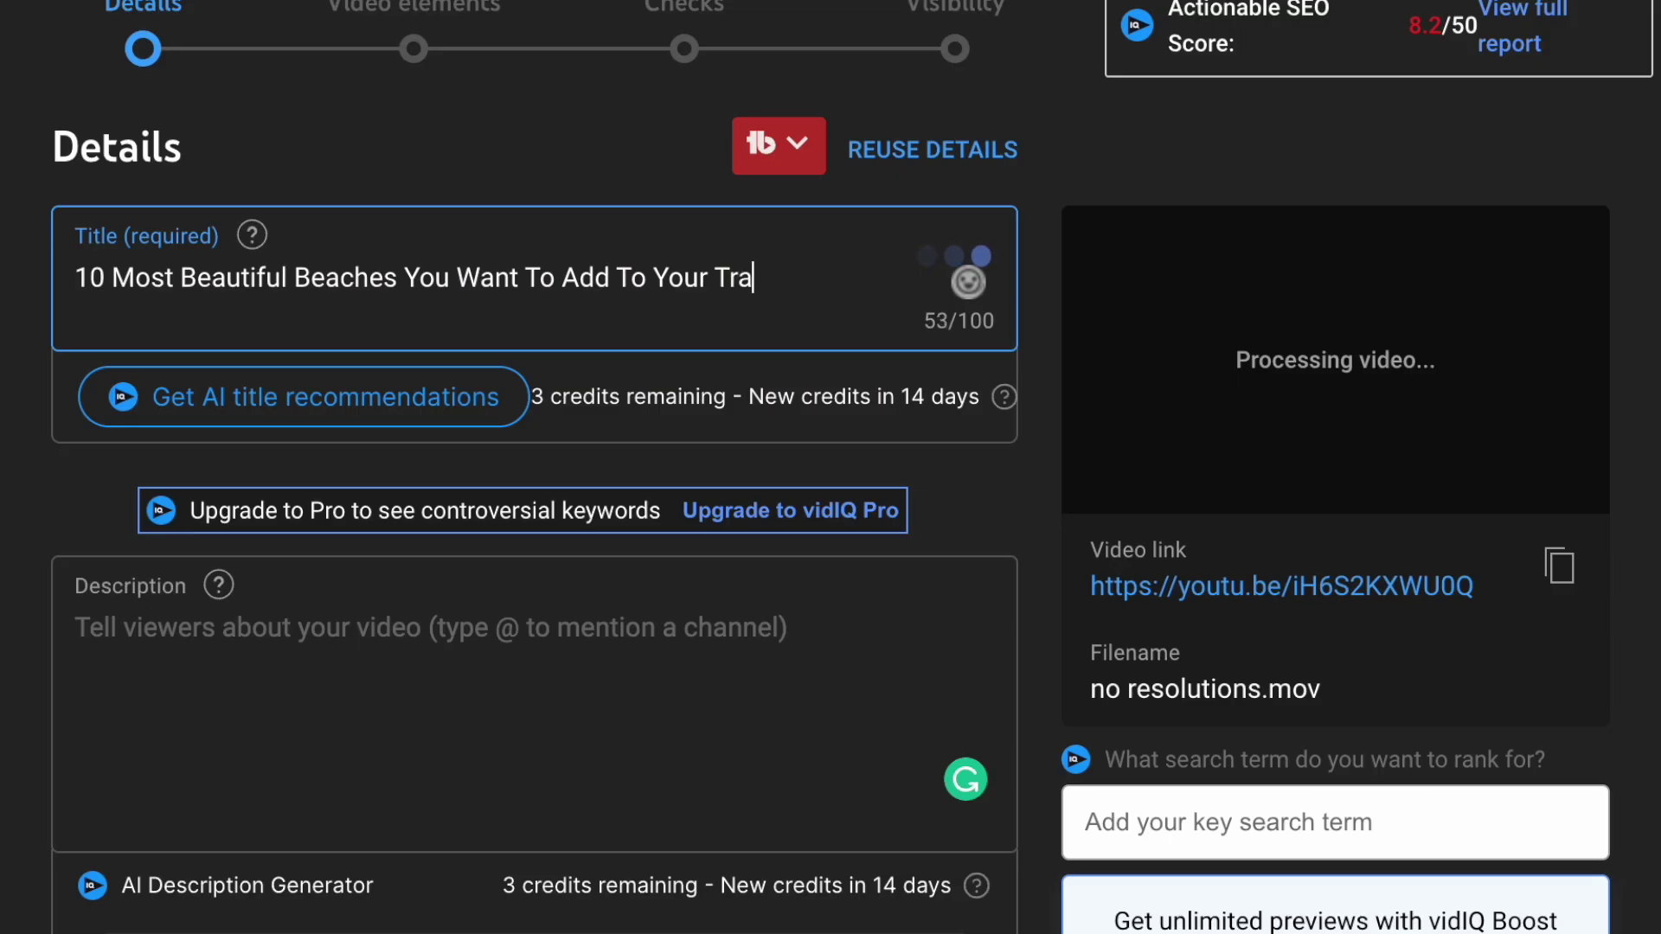
pyautogui.write('vel B')
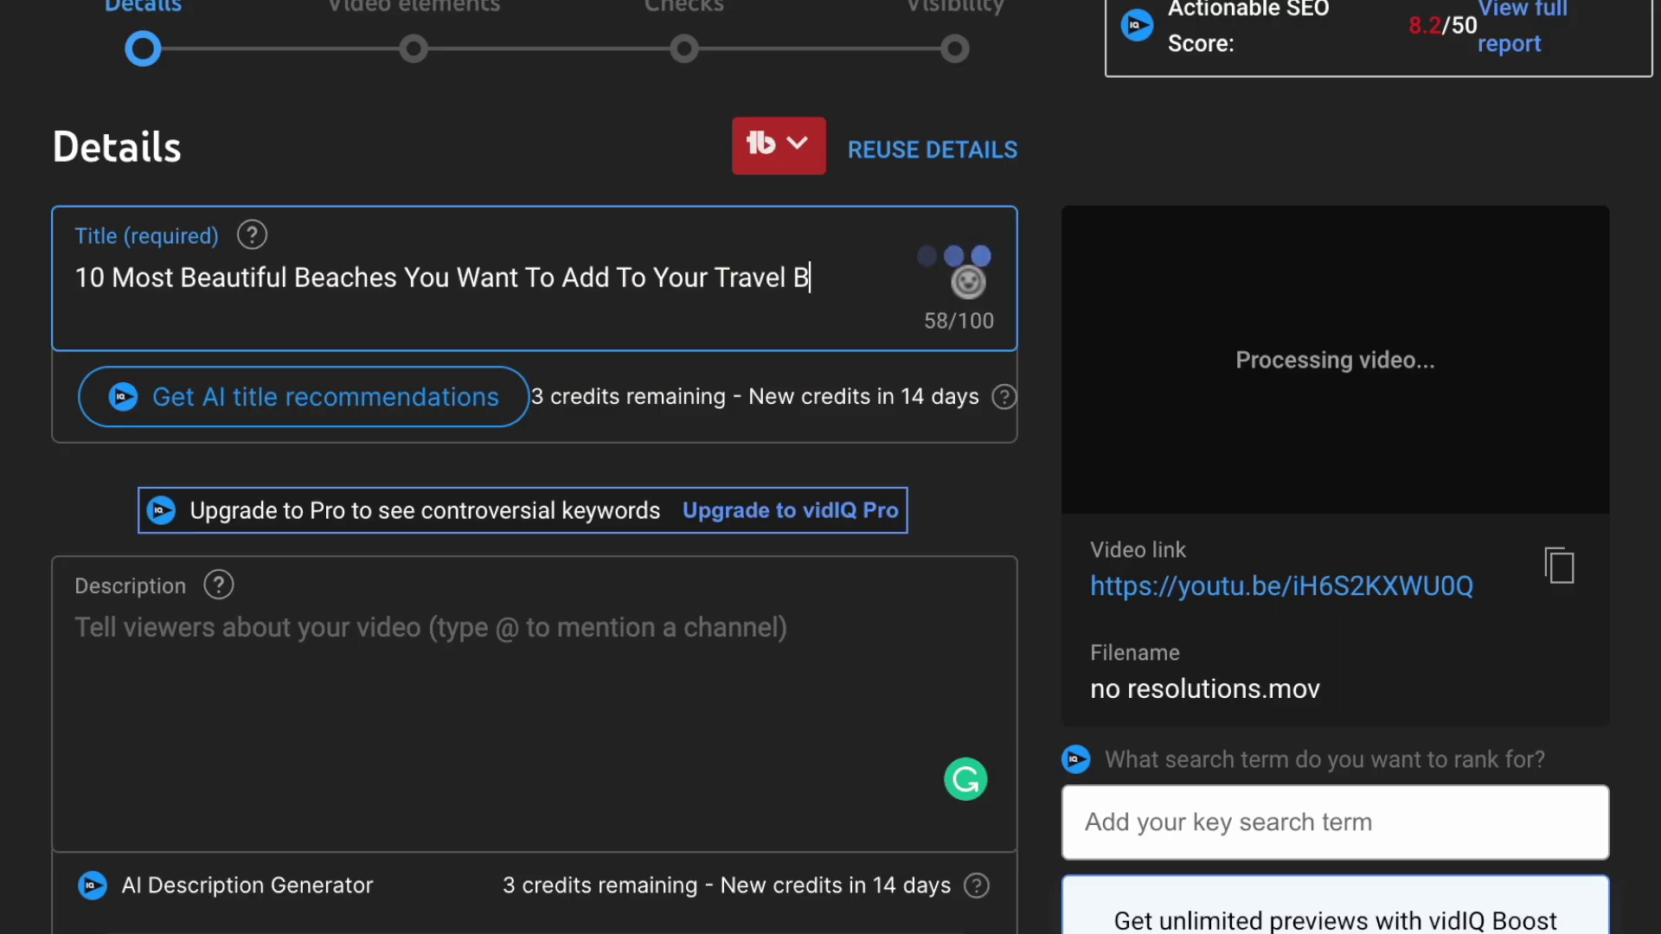
pyautogui.write('ucketlist')
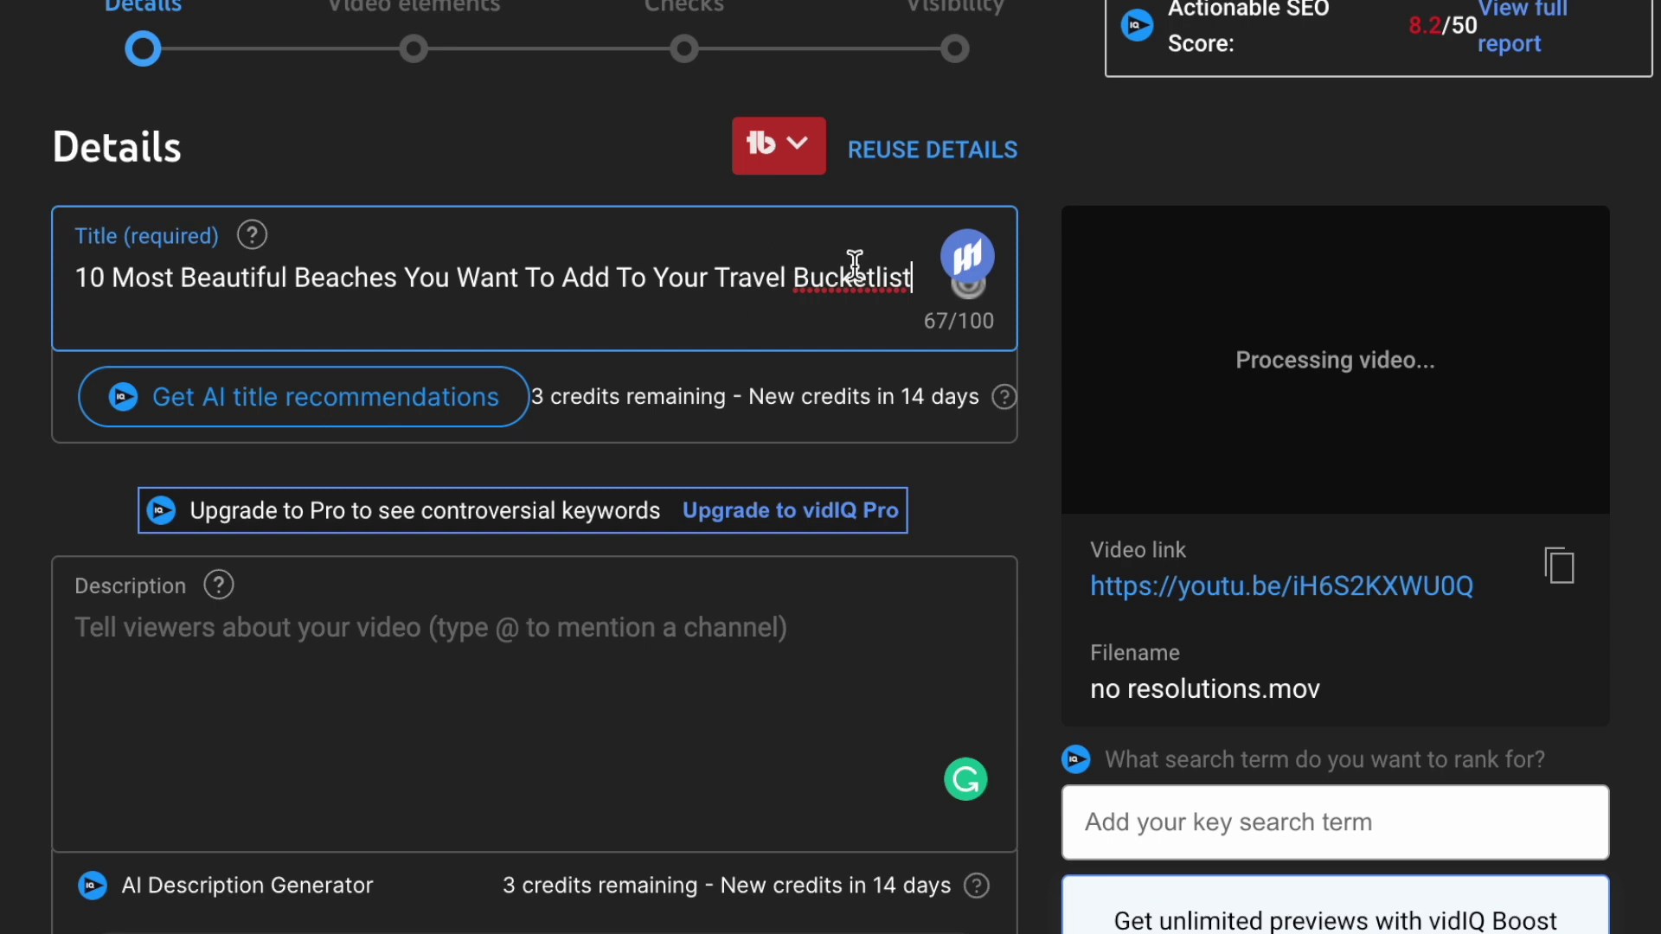
pyautogui.click(875, 279)
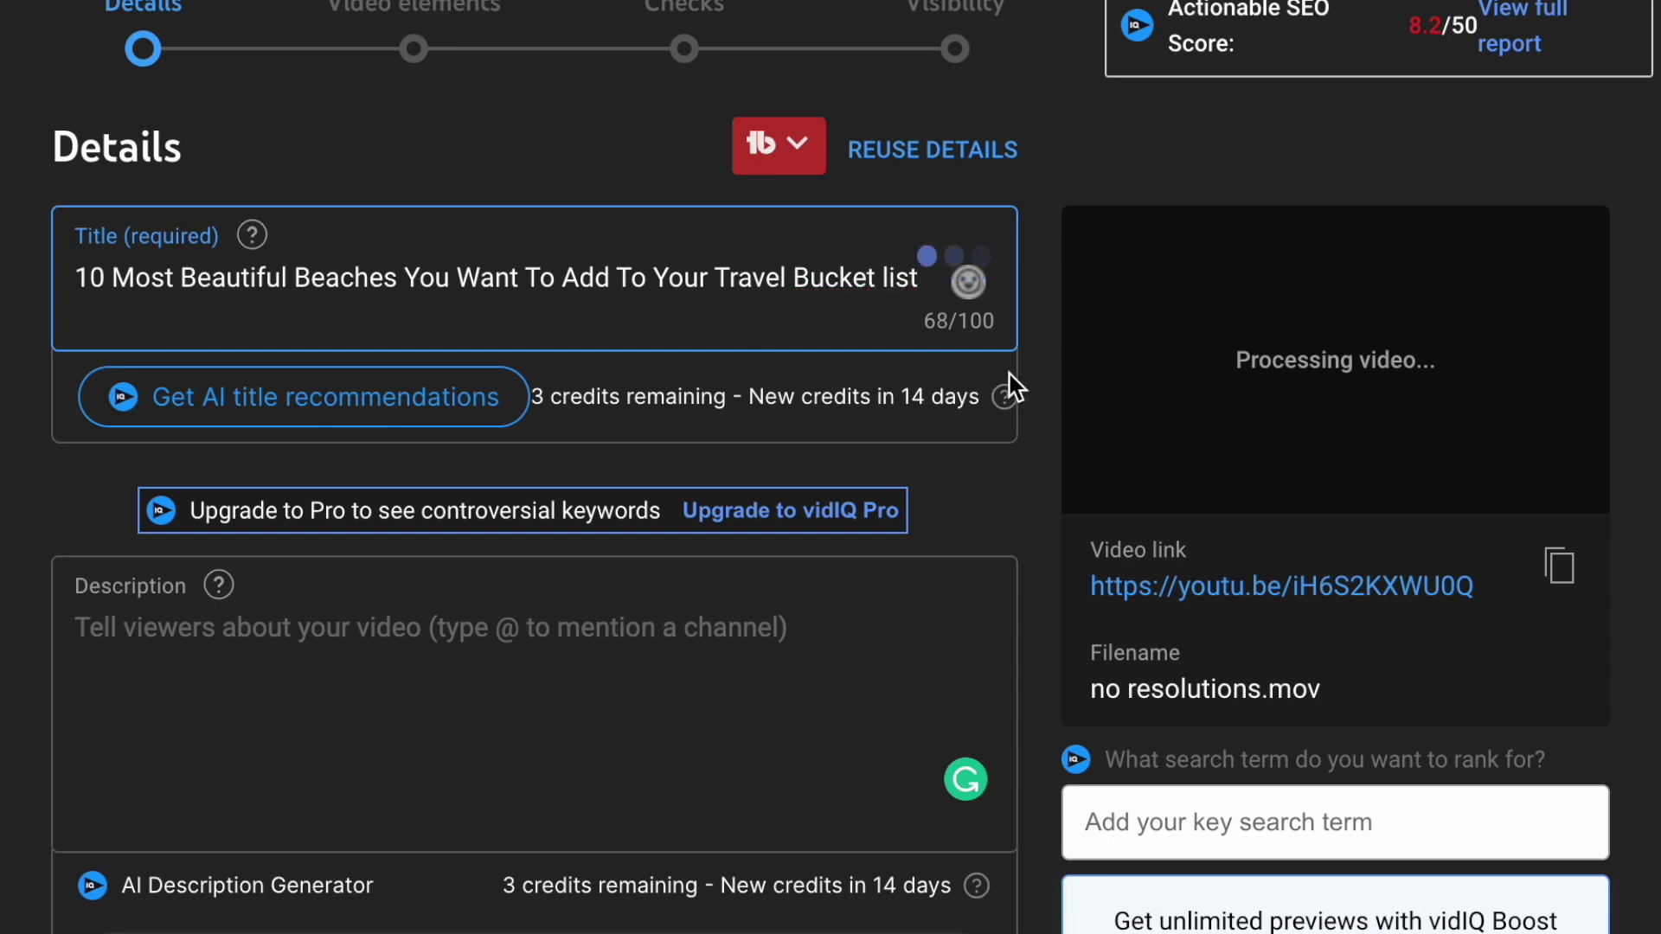
pyautogui.write('L')
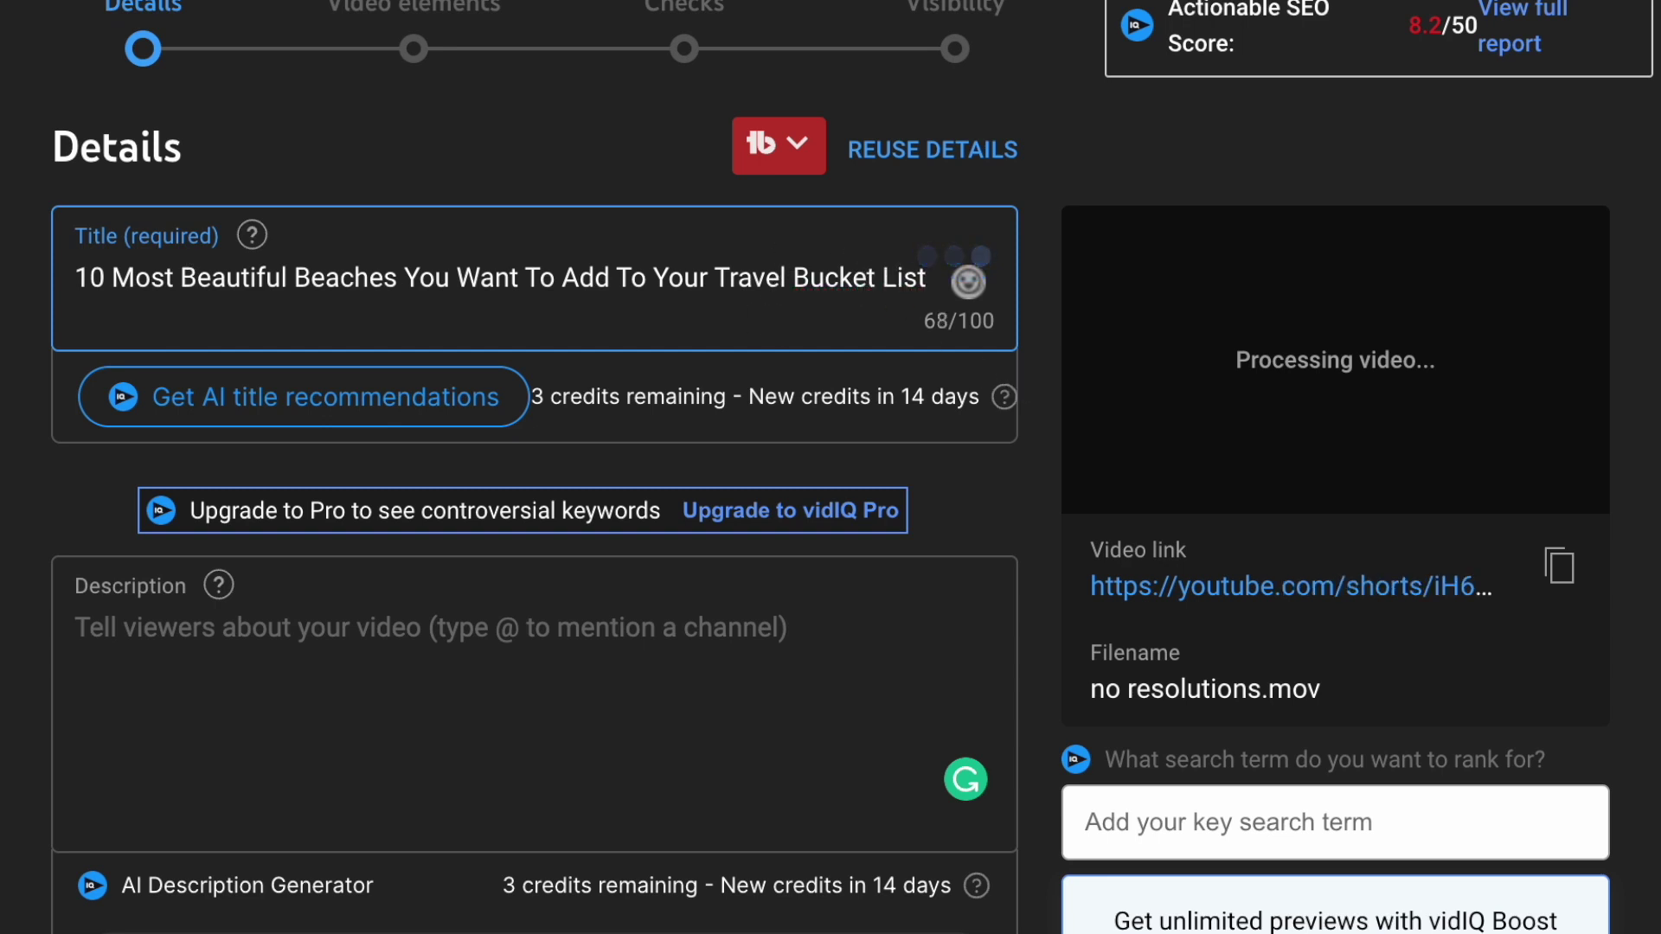